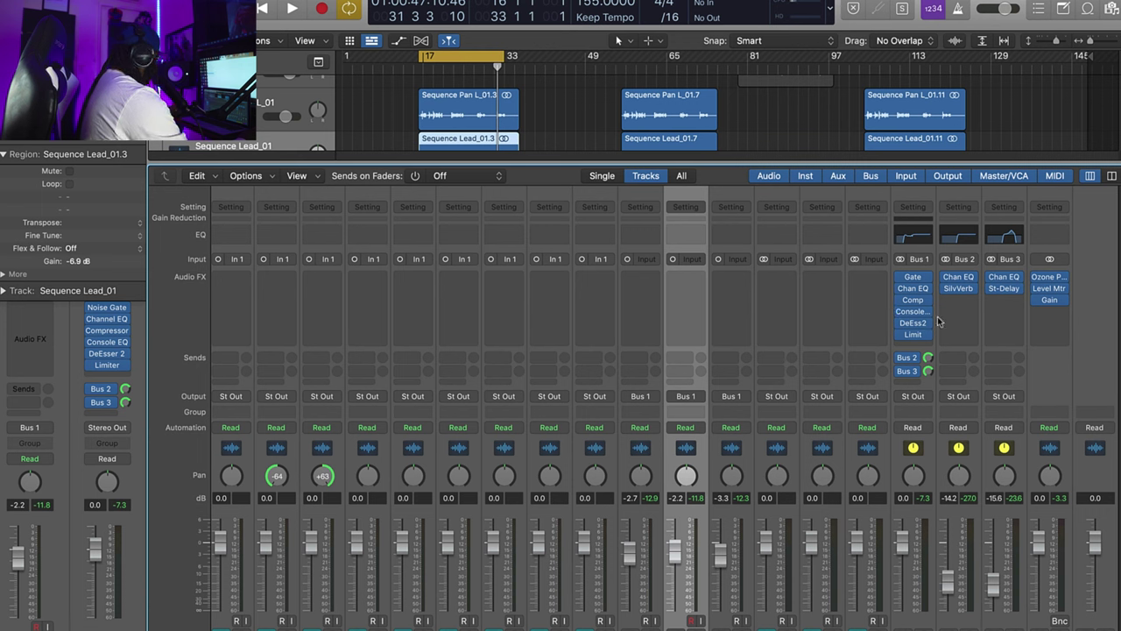
# - Bypass all effect plug-ins on the Bus 1, Bus 2 and Bus 3 channels, along with Bus 1's two sends
pyautogui.moveTo(901, 278); pyautogui.dragTo(901, 372)
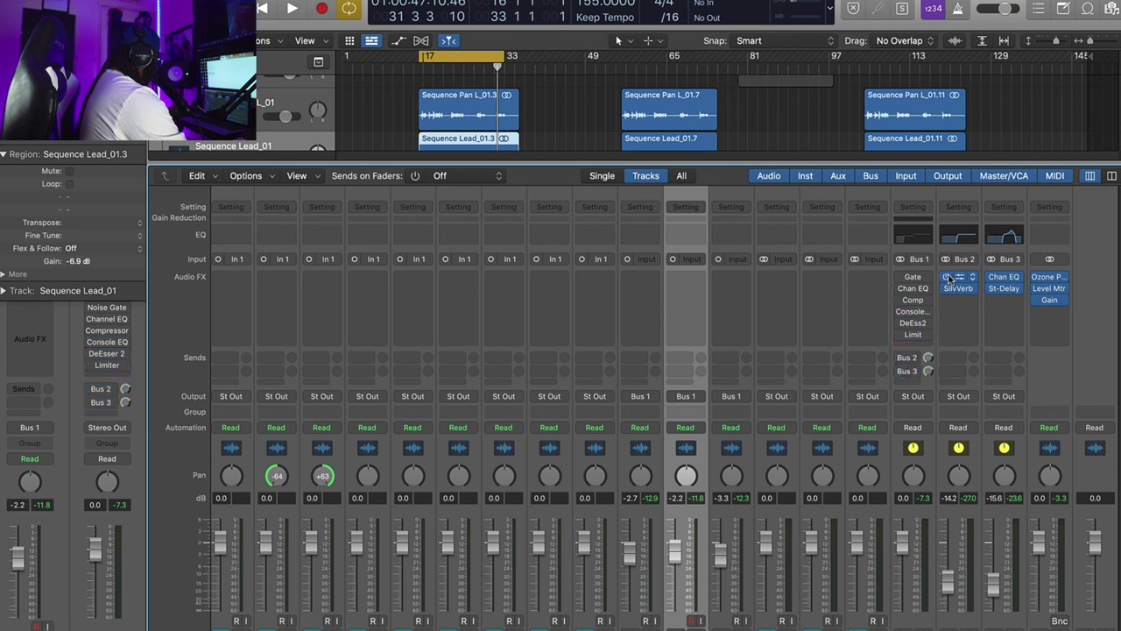
pyautogui.moveTo(946, 277)
pyautogui.mouseDown()
pyautogui.moveTo(947, 291)
pyautogui.moveTo(991, 289)
pyautogui.mouseUp()
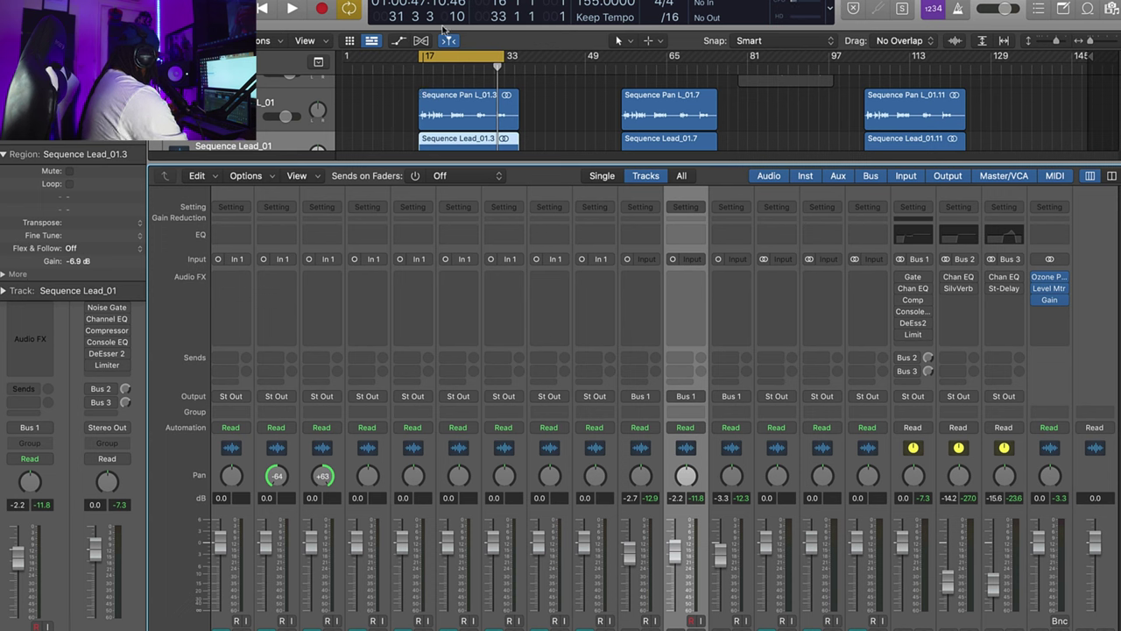
# - Extend the cycle start back to bar 1 and, while playing it, reset the Sequence track faders to 0.0 dB
pyautogui.moveTo(417, 58); pyautogui.dragTo(383, 113)
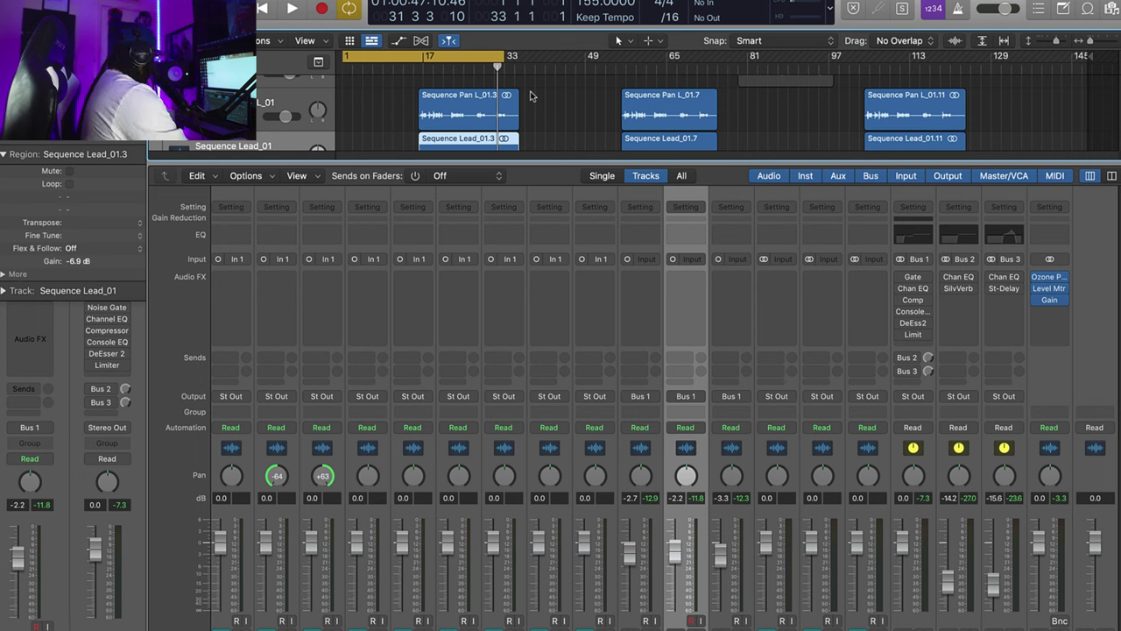
pyautogui.press('space')
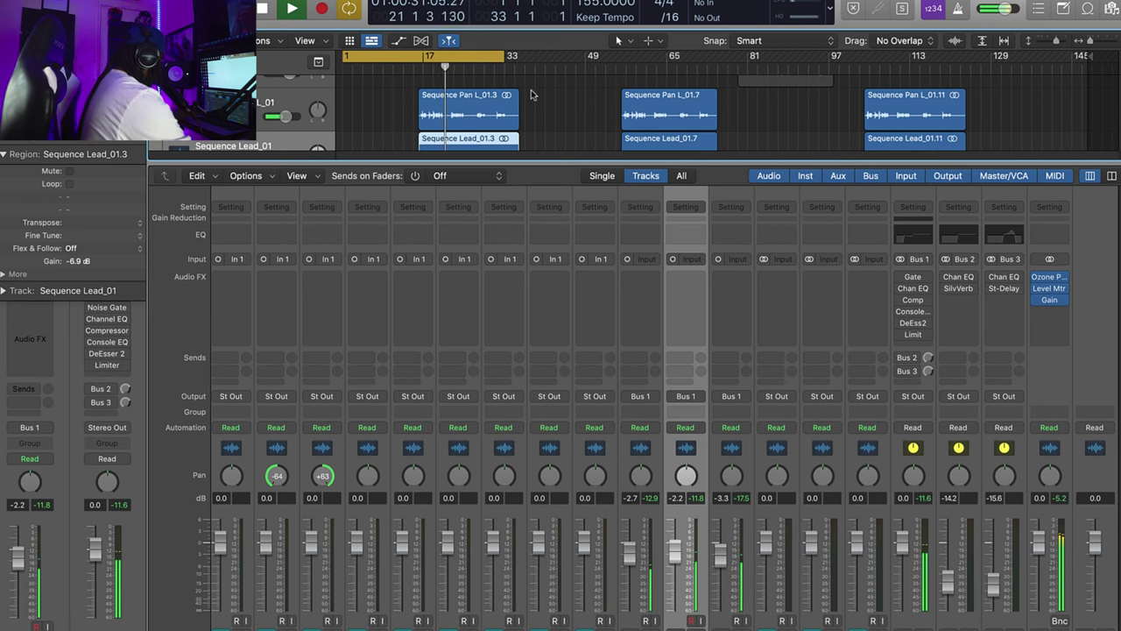
pyautogui.keyDown('alt'); pyautogui.click(675, 552); pyautogui.keyUp('alt')
pyautogui.keyDown('alt'); pyautogui.click(721, 552); pyautogui.keyUp('alt')
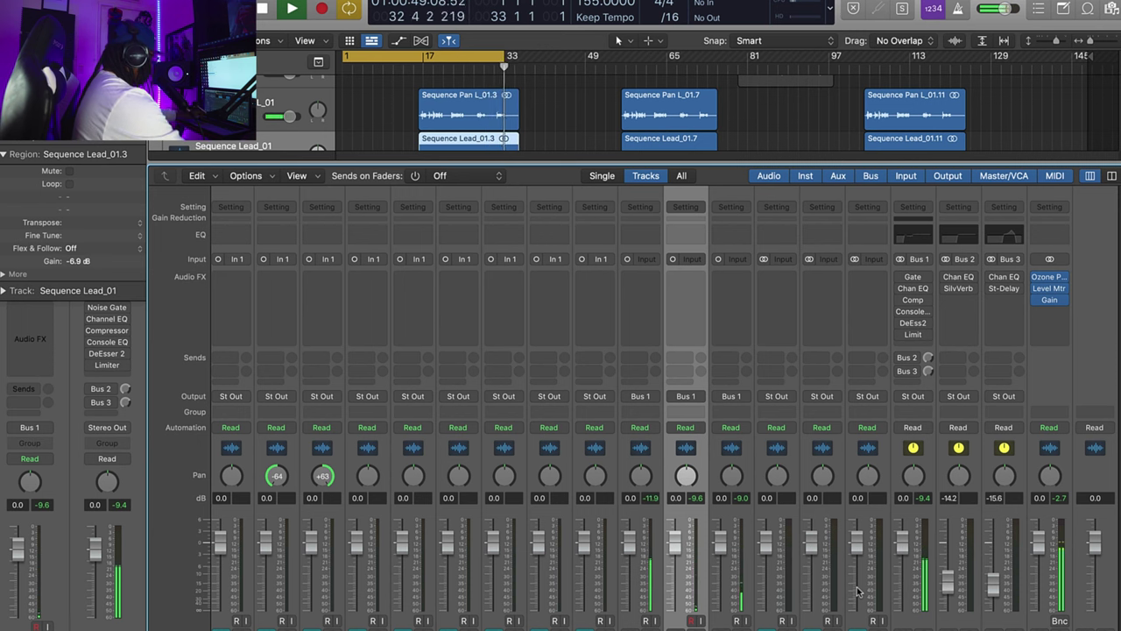
pyautogui.press('space')
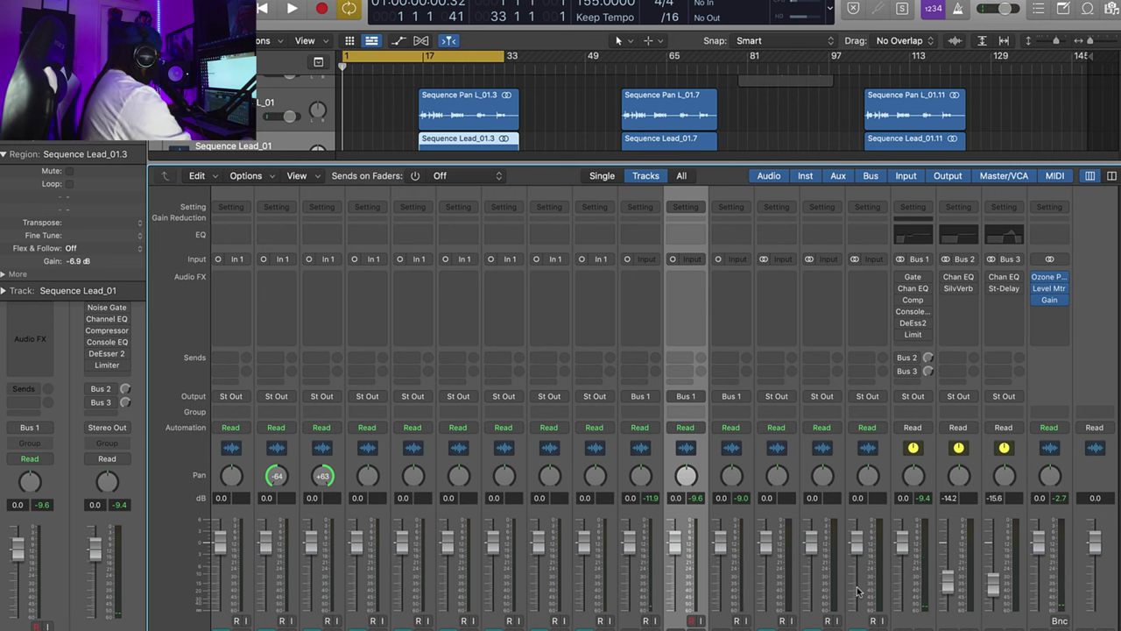
# - Set the cycle start to bar 16 and play it with the Sequence Lead_01 and Sequence Pan R _01 tracks muted
pyautogui.moveTo(342, 58); pyautogui.dragTo(419, 142)
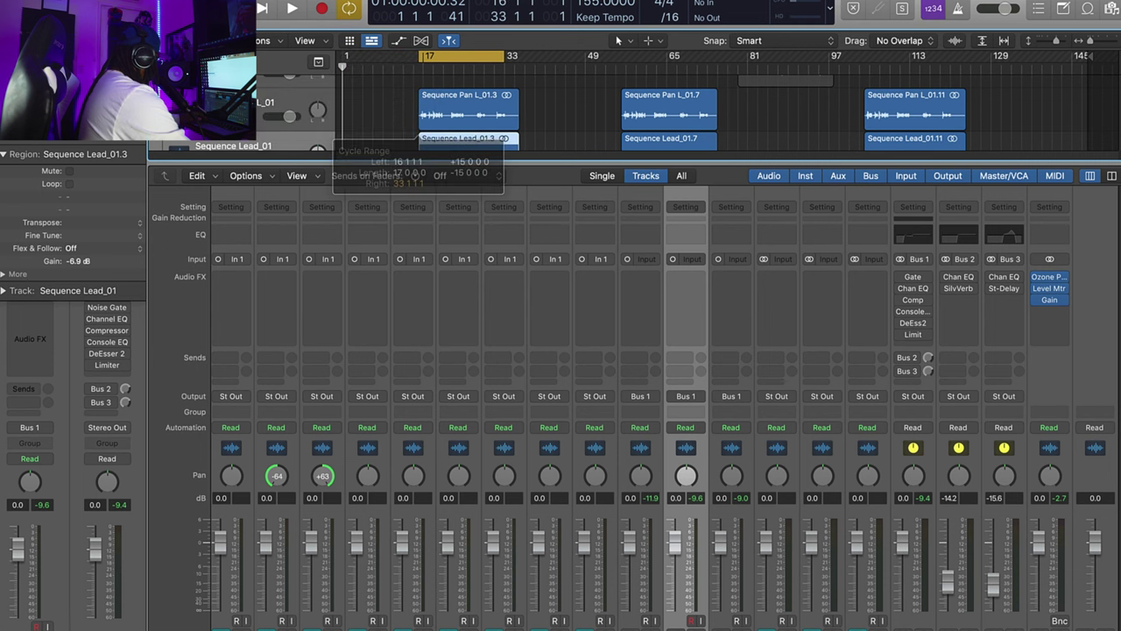
pyautogui.scroll(1, 313, 117)
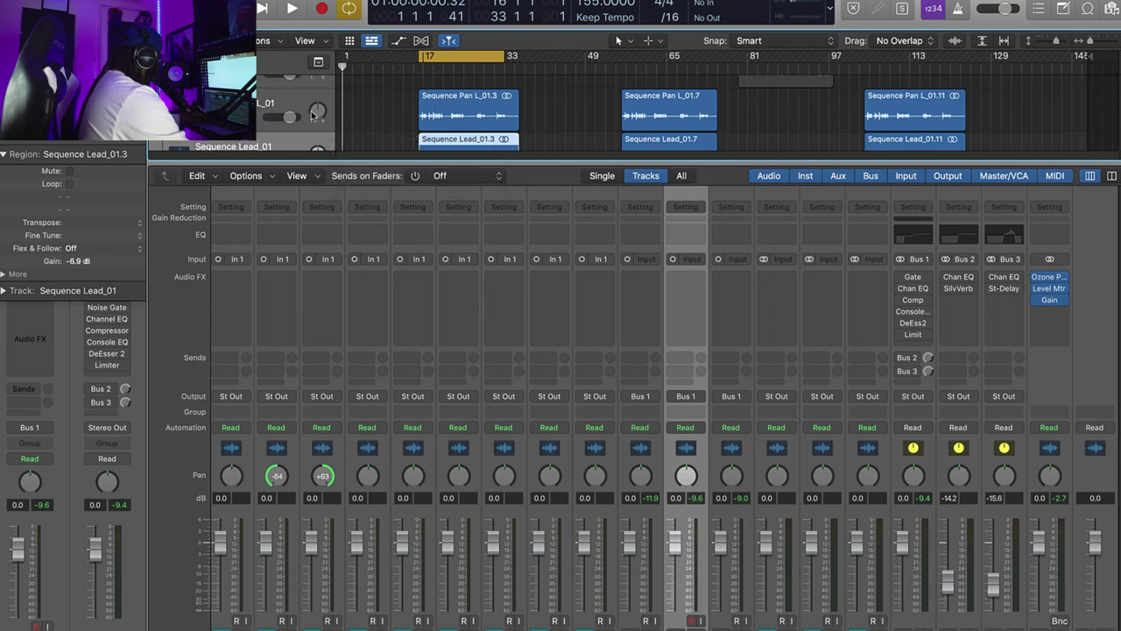
pyautogui.moveTo(320, 163); pyautogui.dragTo(321, 324)
pyautogui.click(202, 164)
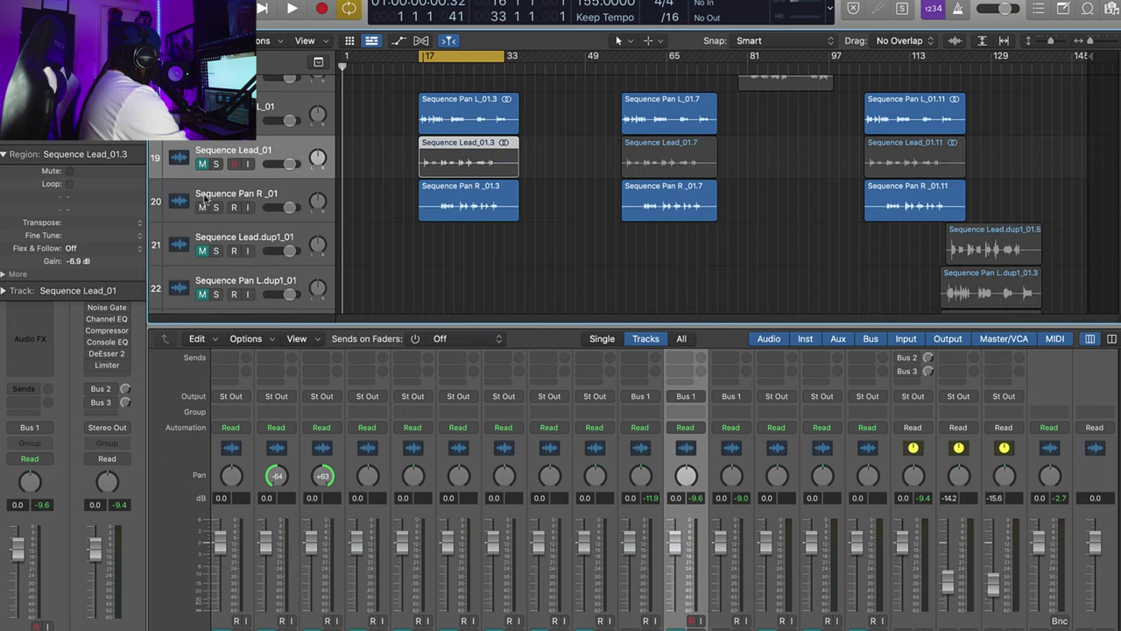
pyautogui.click(203, 207)
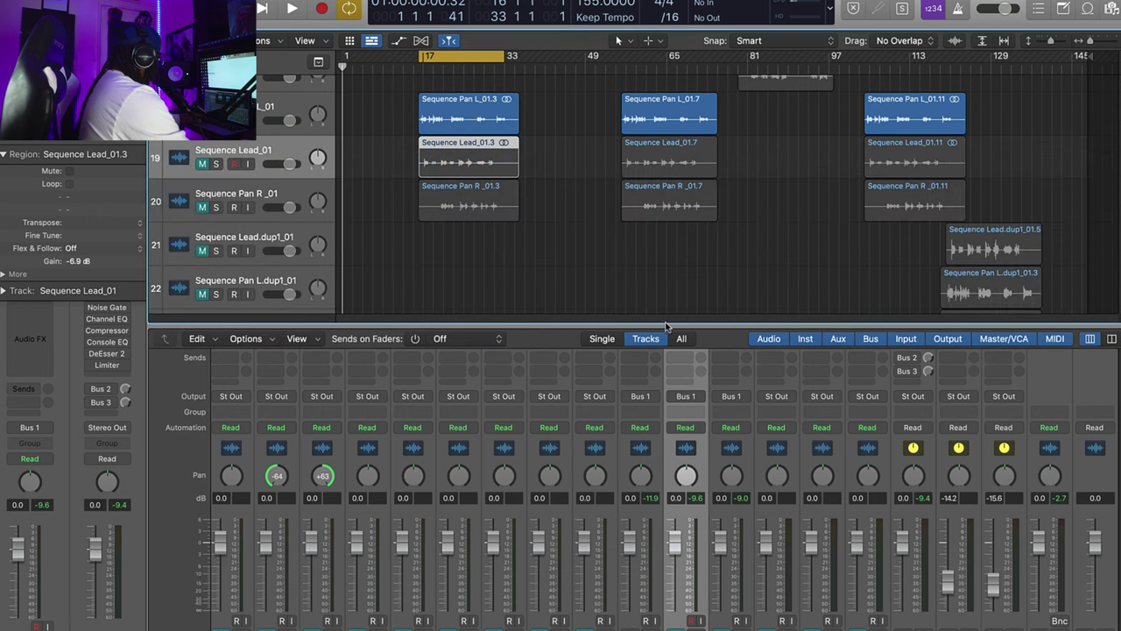
pyautogui.moveTo(673, 326); pyautogui.dragTo(682, 268)
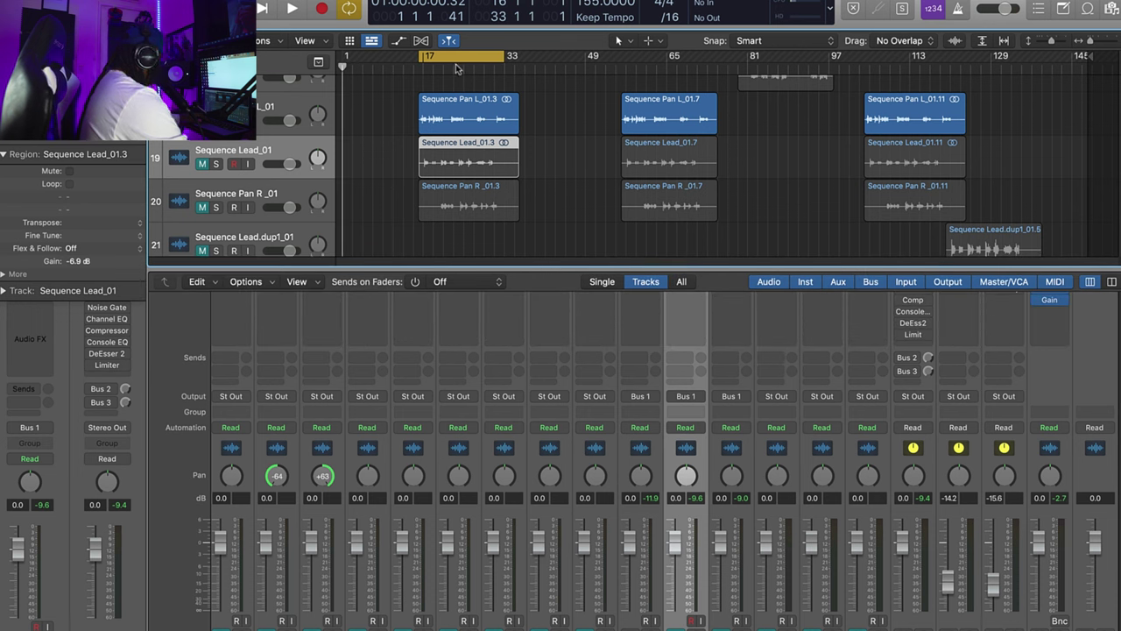
pyautogui.press('space')
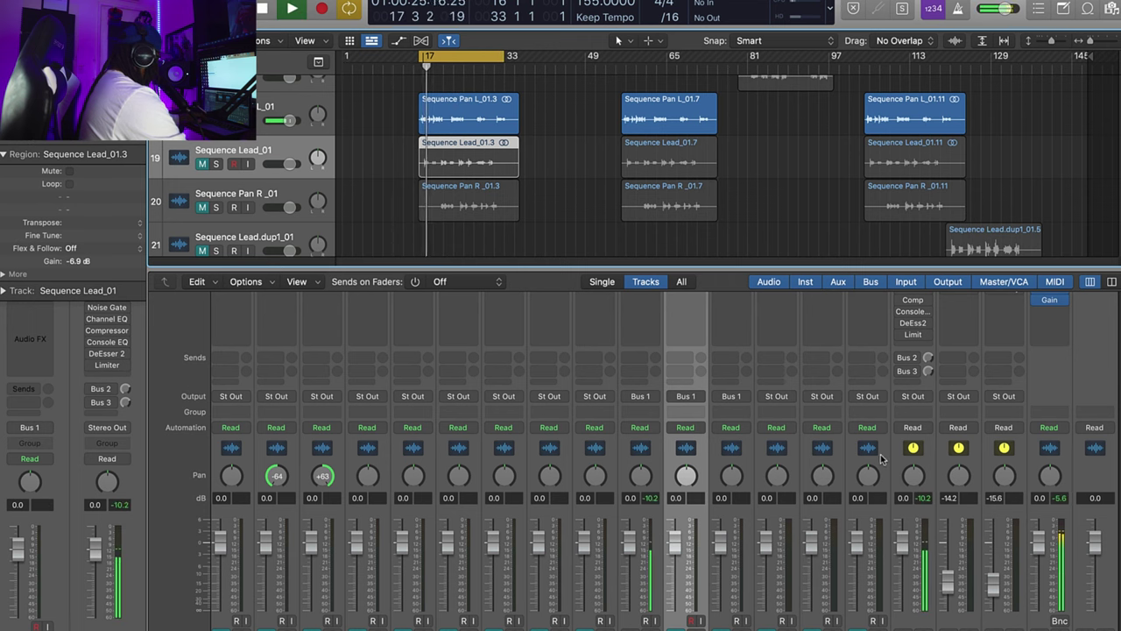
pyautogui.press('space')
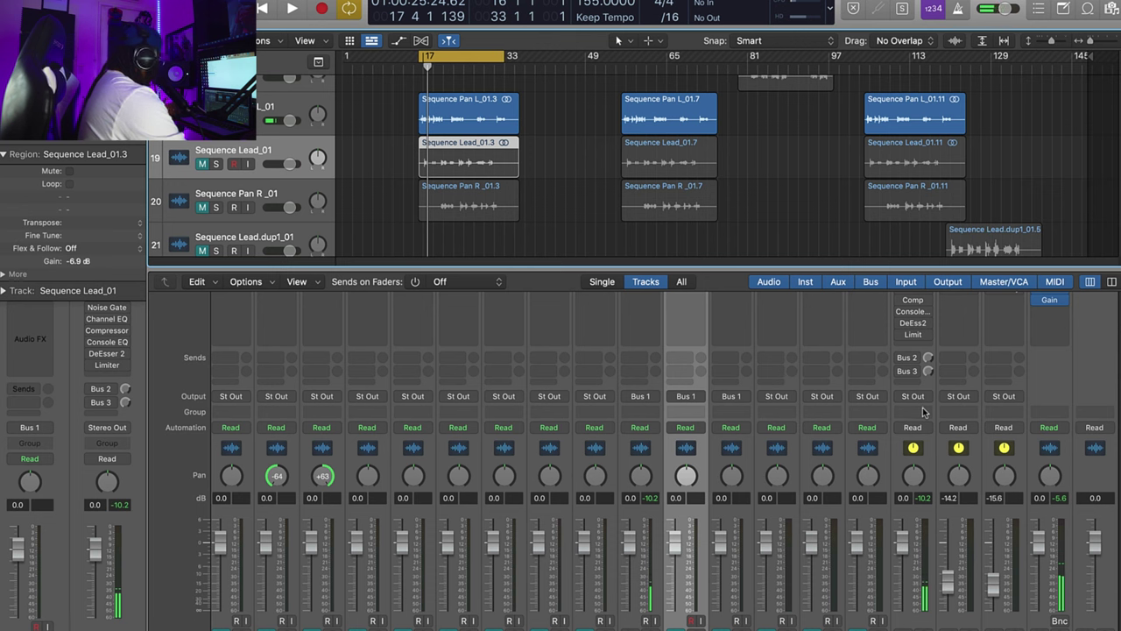
# - Open the Noise Gate on the Bus 1 channel and turn it on
pyautogui.scroll(3, 613, 456)
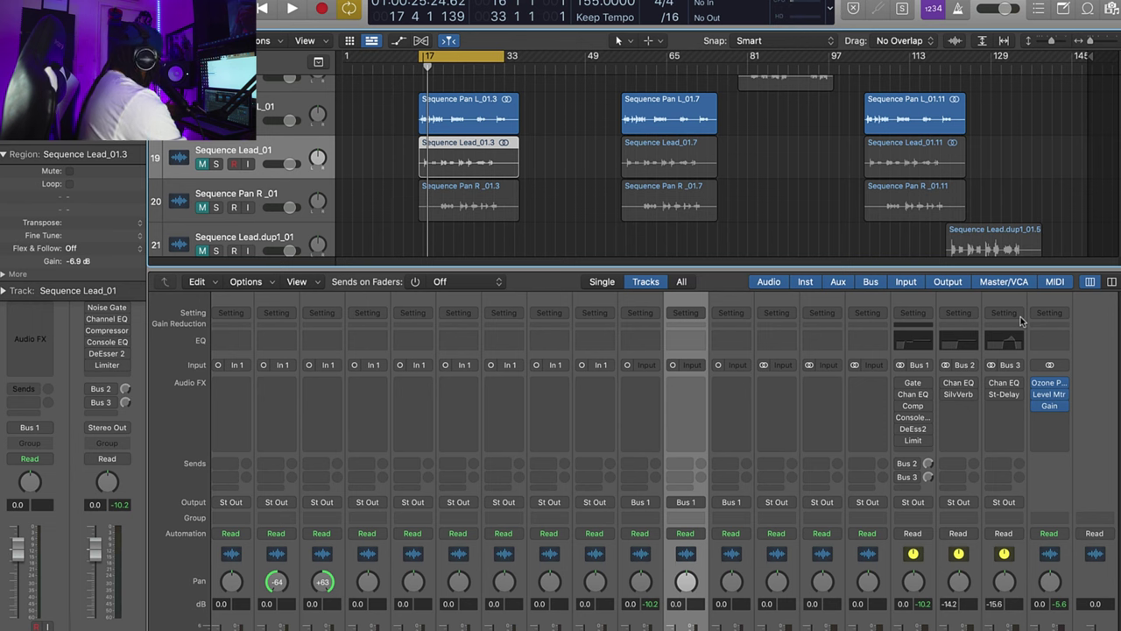
pyautogui.click(913, 383)
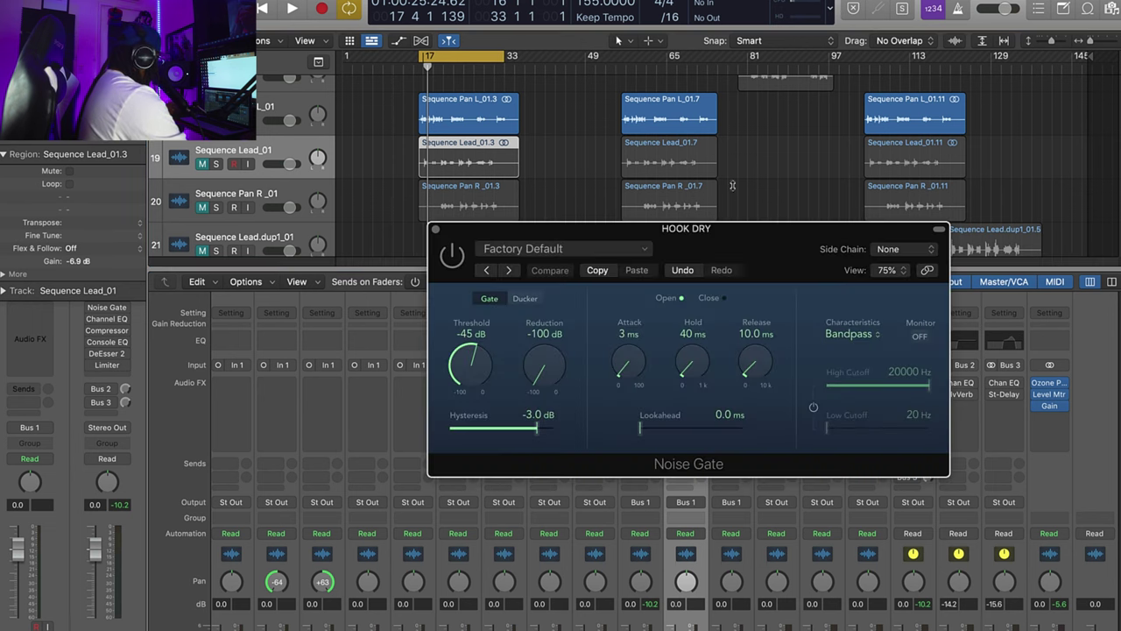
pyautogui.moveTo(745, 240); pyautogui.dragTo(543, 58)
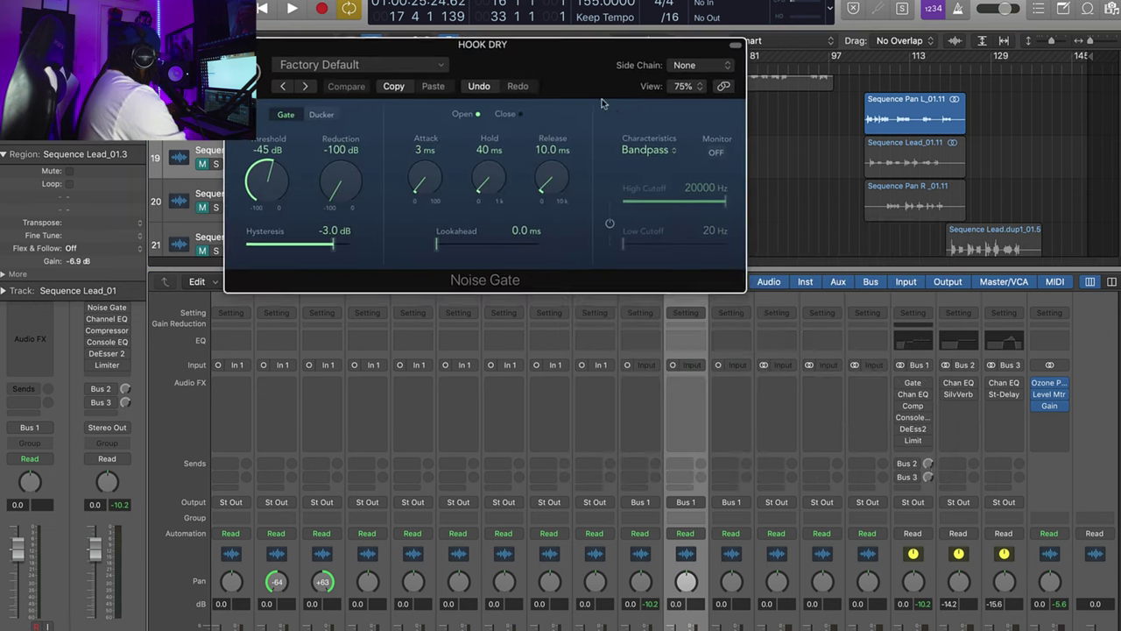
pyautogui.click(934, 387)
pyautogui.moveTo(958, 528)
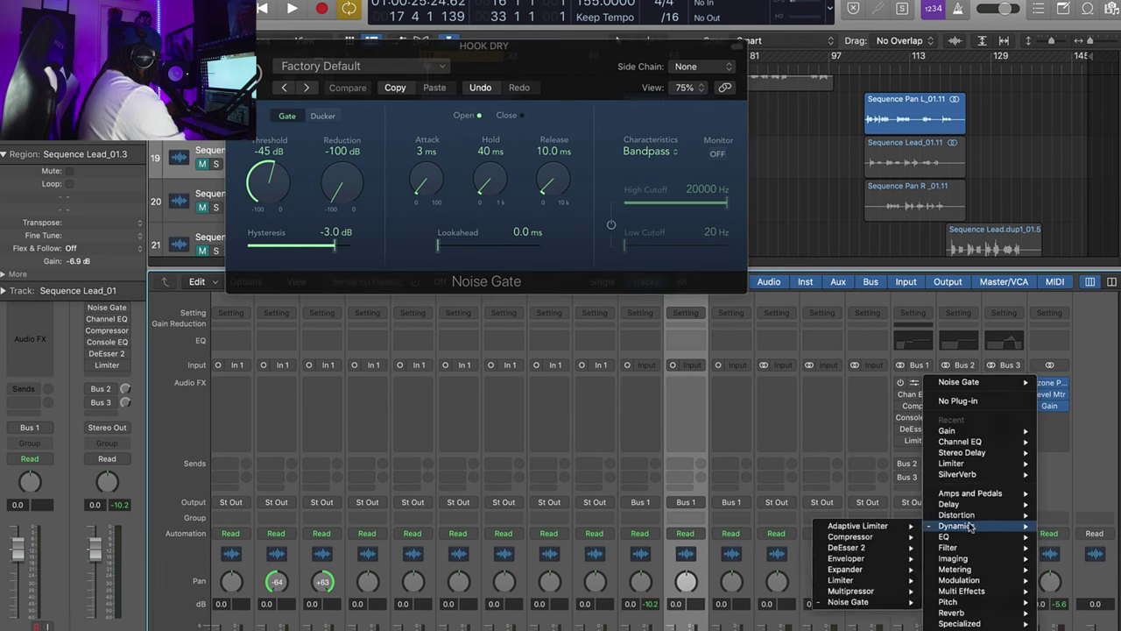
pyautogui.click(585, 63)
pyautogui.moveTo(598, 72); pyautogui.dragTo(716, 216)
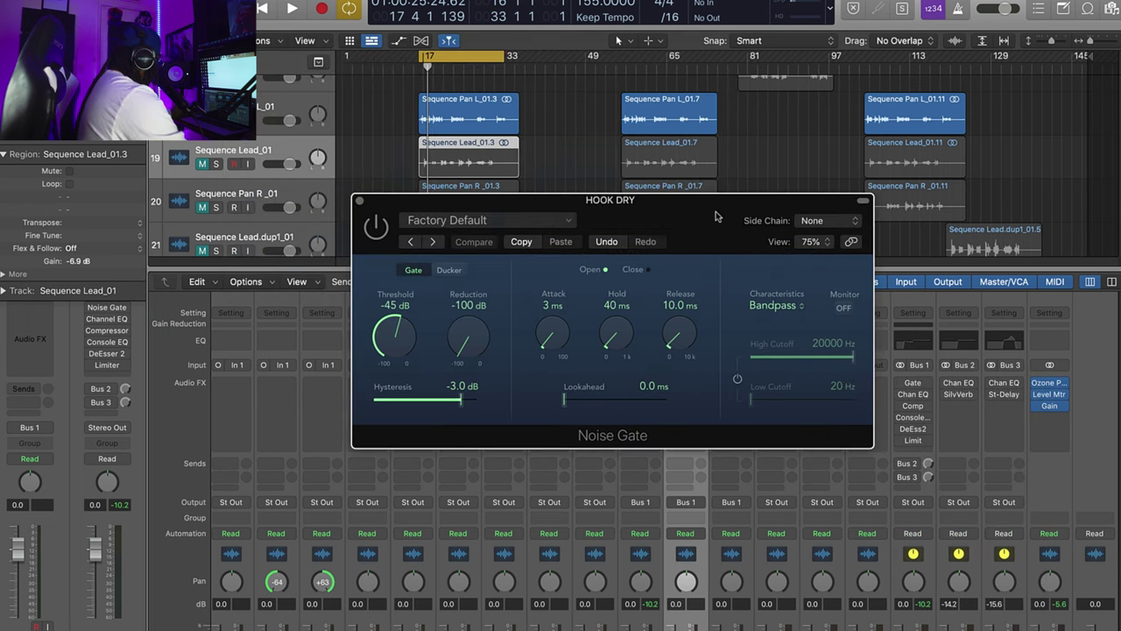
pyautogui.click(379, 233)
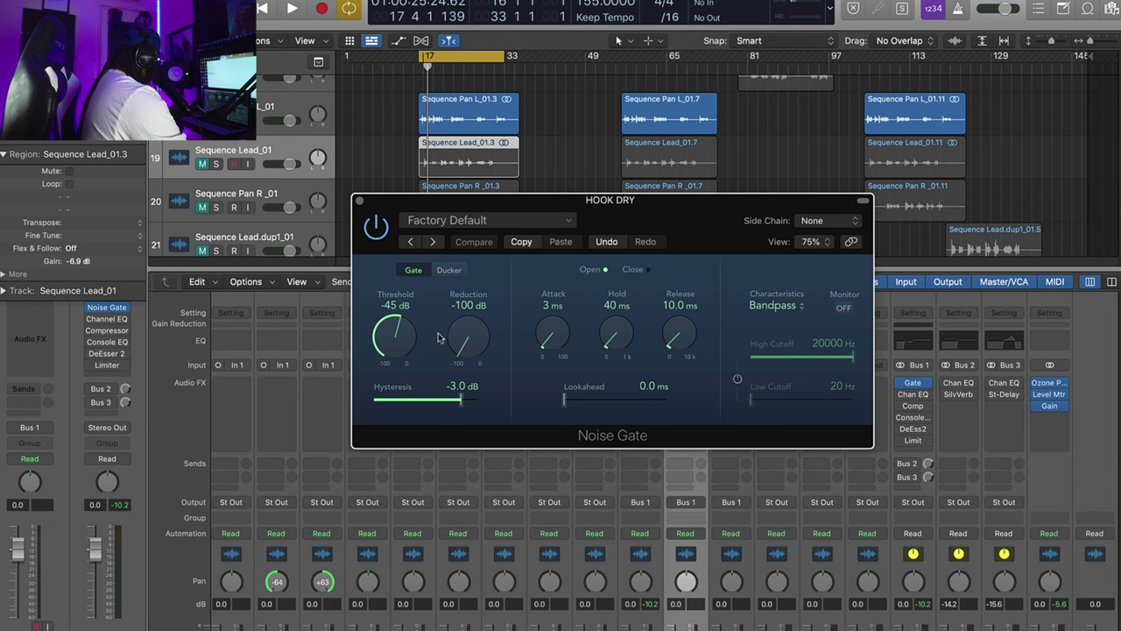
# - Play the cycle to hear the vocal through the Noise Gate, stop playback and close the plug-in window
pyautogui.press('space')
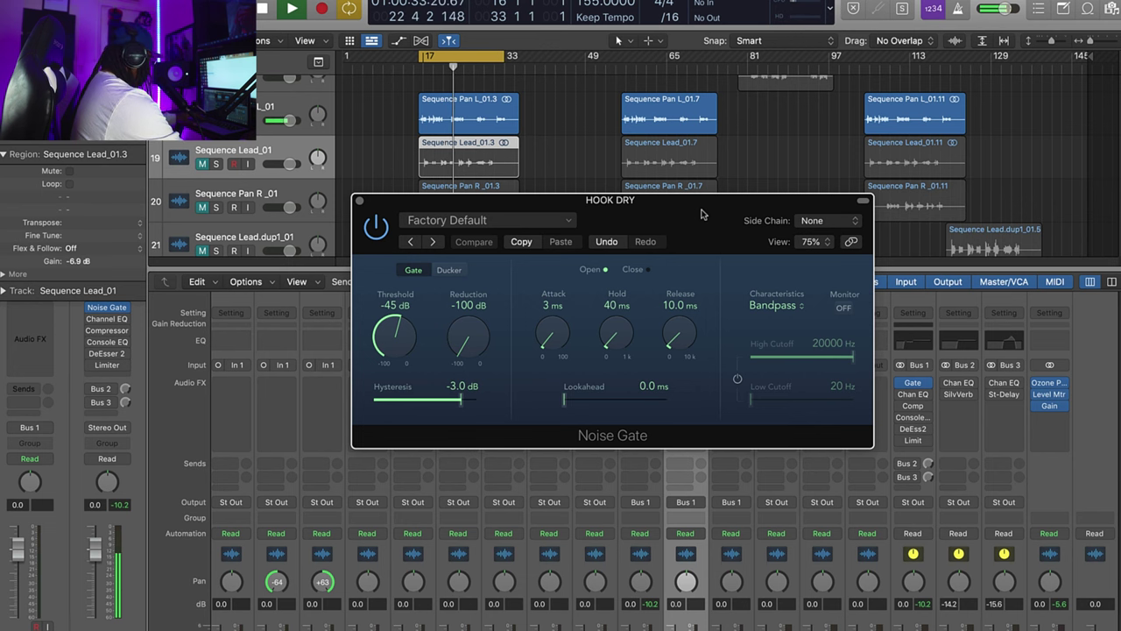
pyautogui.scroll(-3, 650, 563)
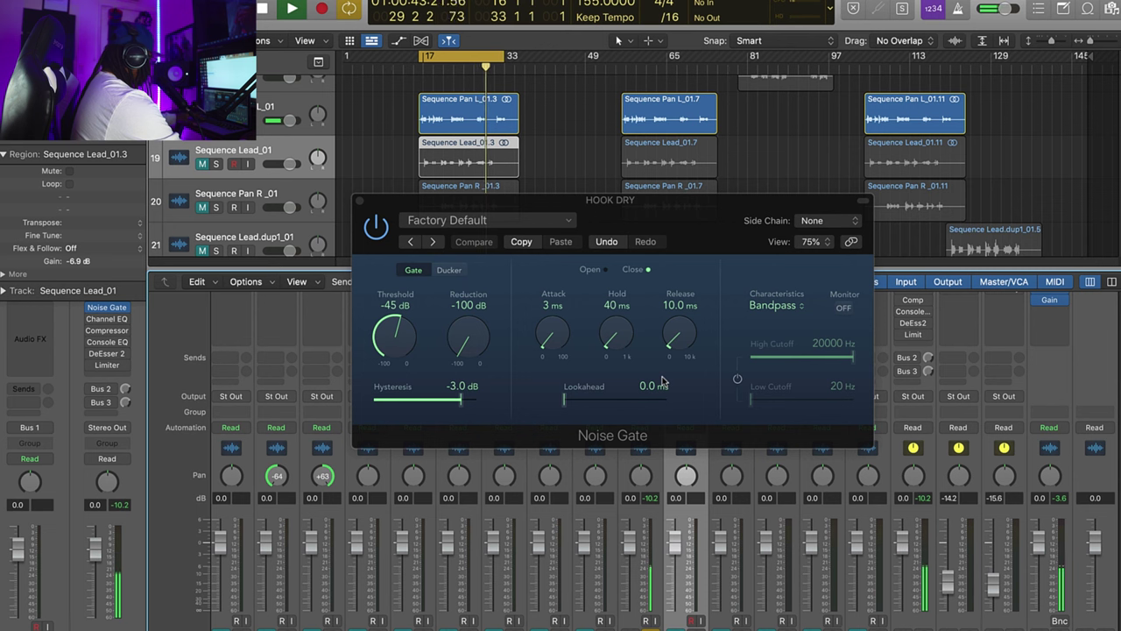
pyautogui.press('Return')
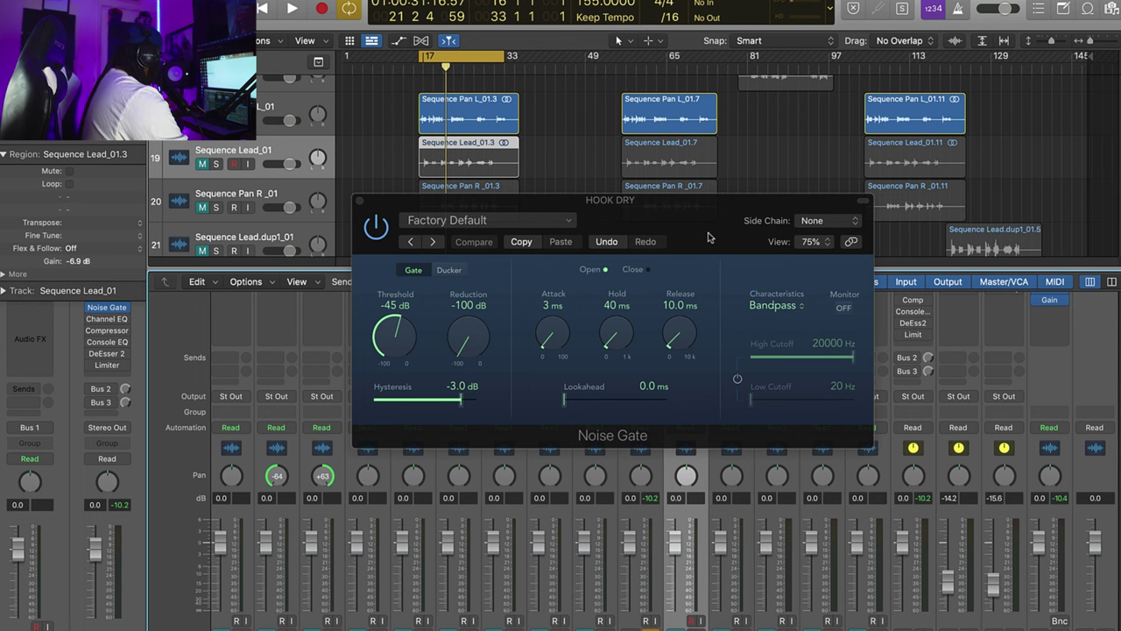
pyautogui.moveTo(710, 210); pyautogui.dragTo(761, 167)
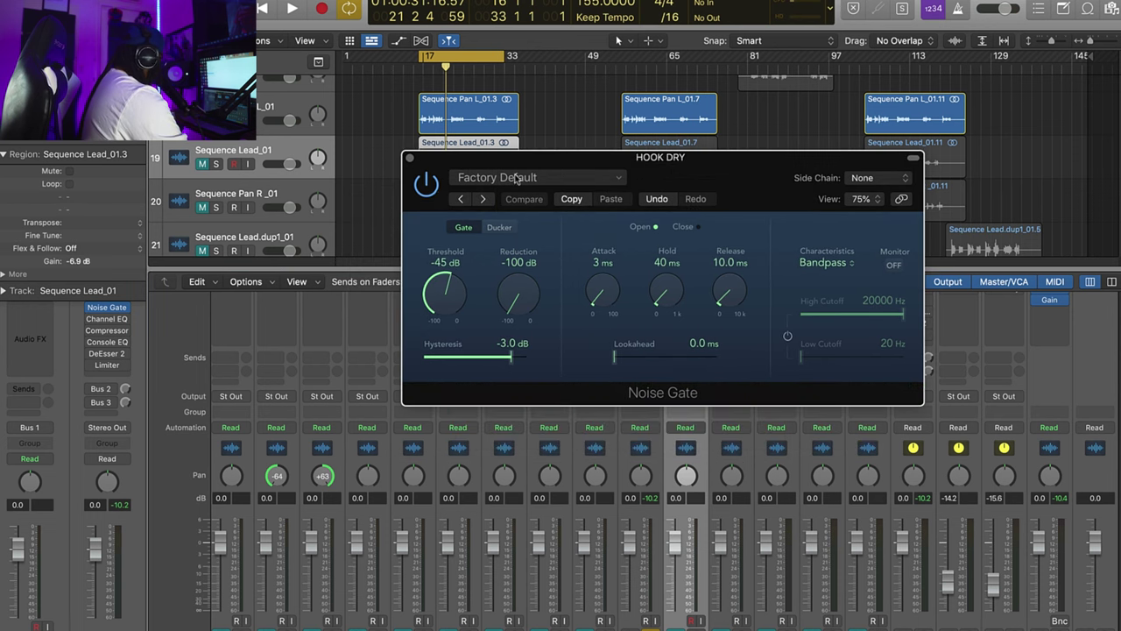
pyautogui.click(410, 159)
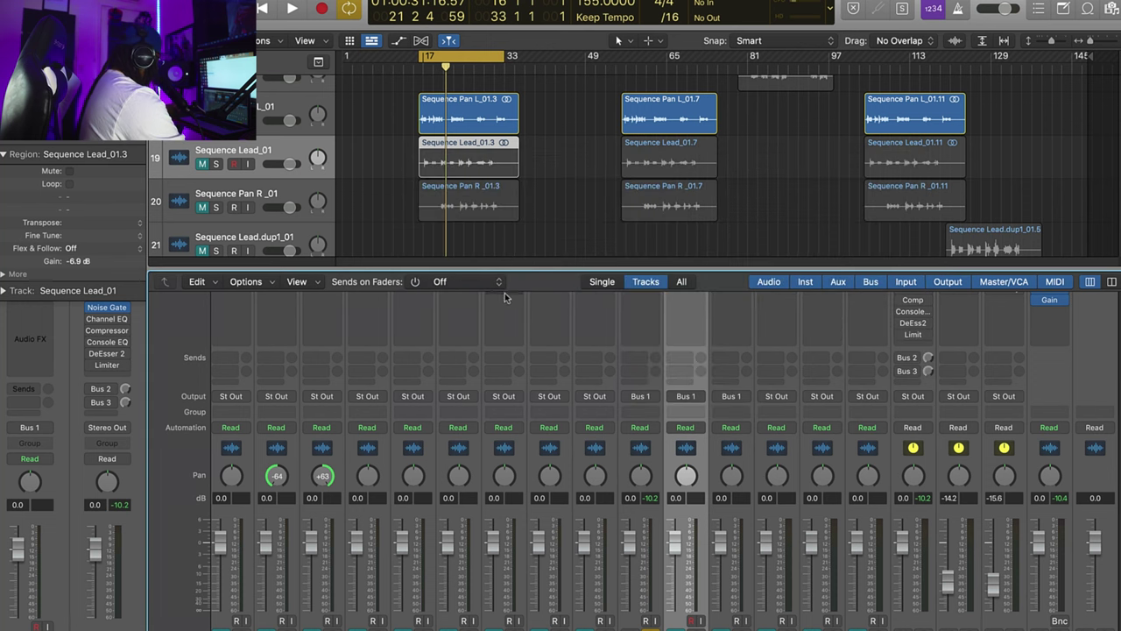
# - Open the Channel EQ on the Bus 1 channel, turn it on and recall its default setting
pyautogui.scroll(3, 916, 348)
pyautogui.scroll(1, 915, 348)
pyautogui.click(916, 366)
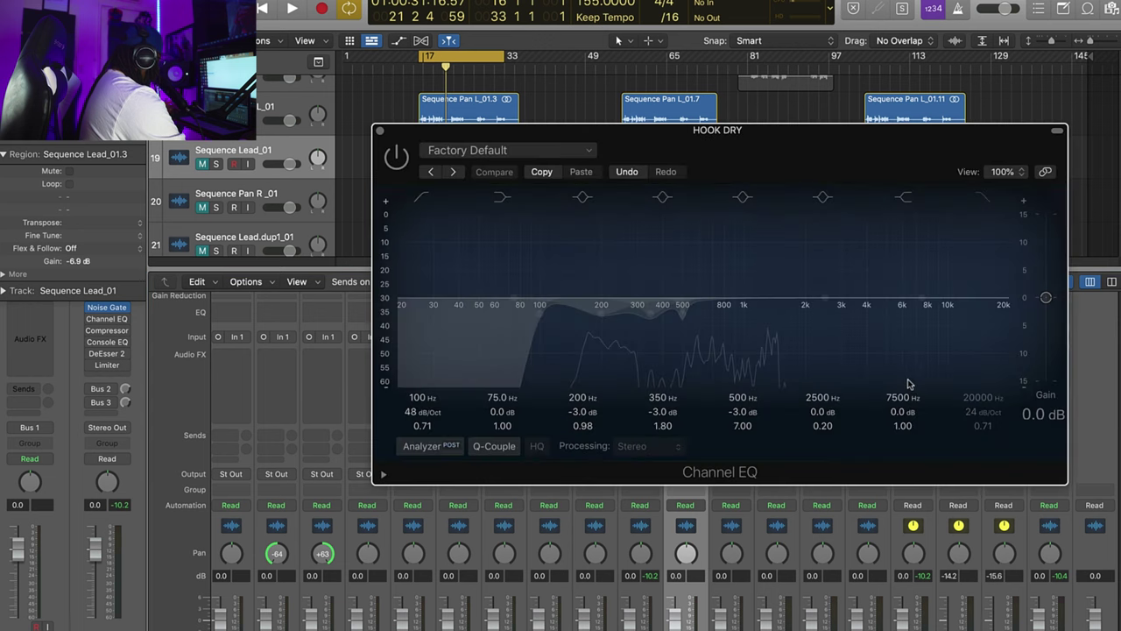
pyautogui.click(396, 156)
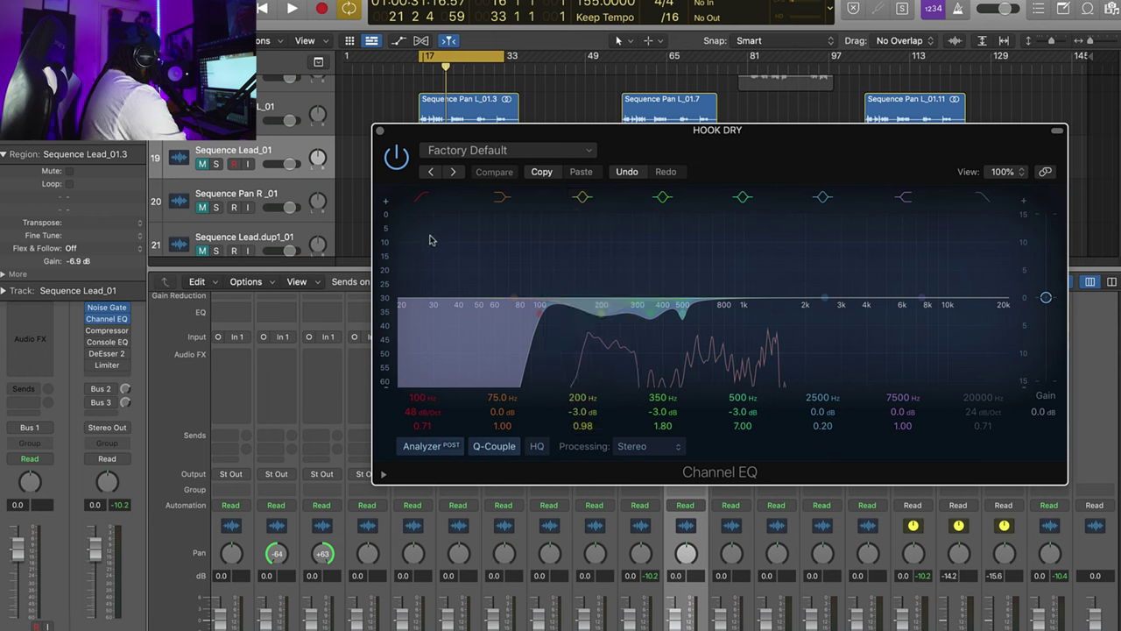
pyautogui.click(590, 152)
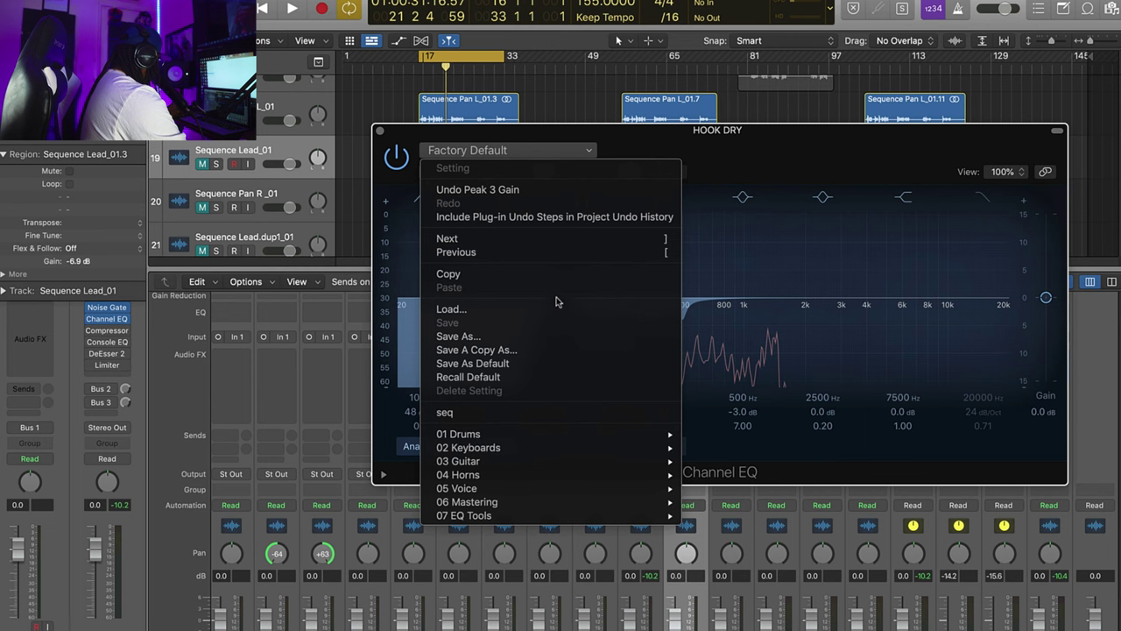
pyautogui.click(531, 377)
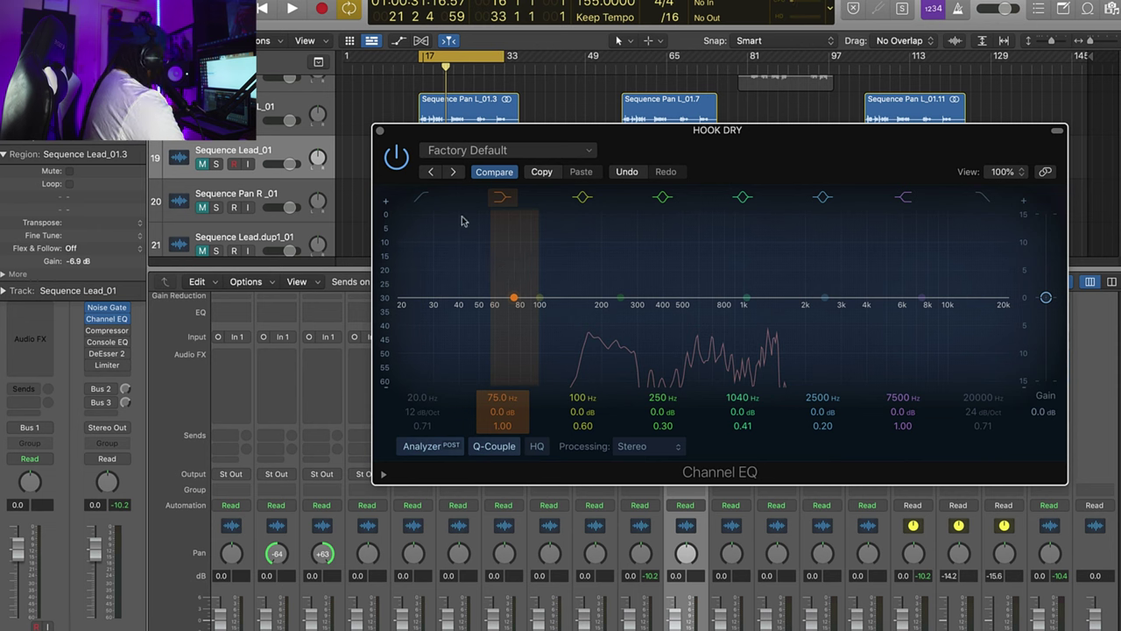
# - Enable the Channel EQ's low-cut filter with a slope of 48 dB/Oct and a frequency of 100 Hz
pyautogui.click(424, 201)
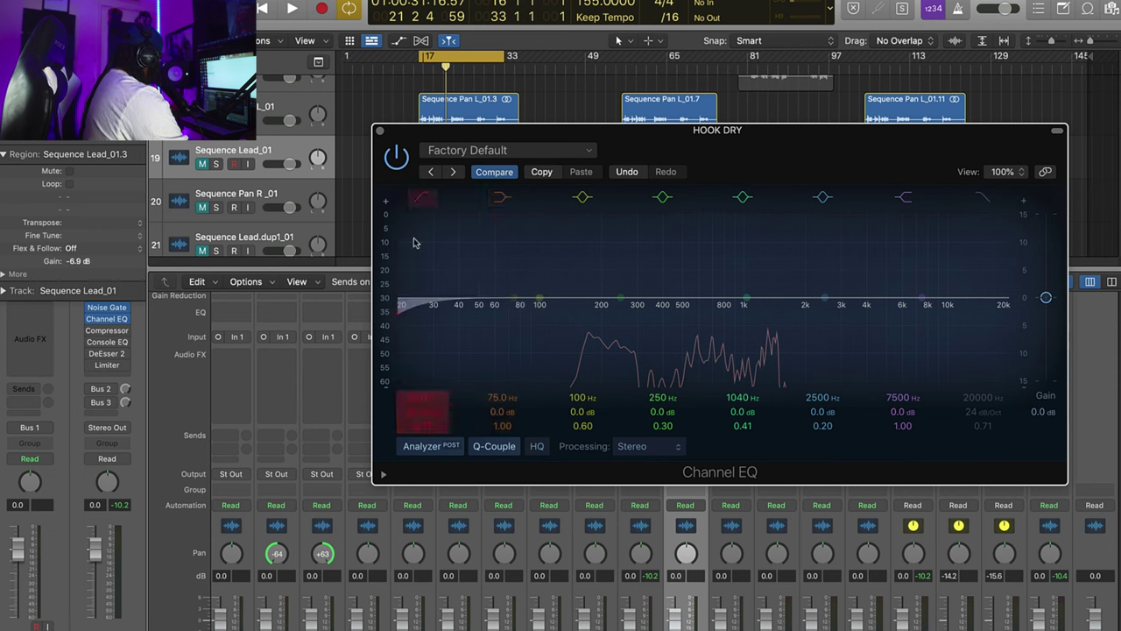
pyautogui.moveTo(411, 419); pyautogui.dragTo(411, 414)
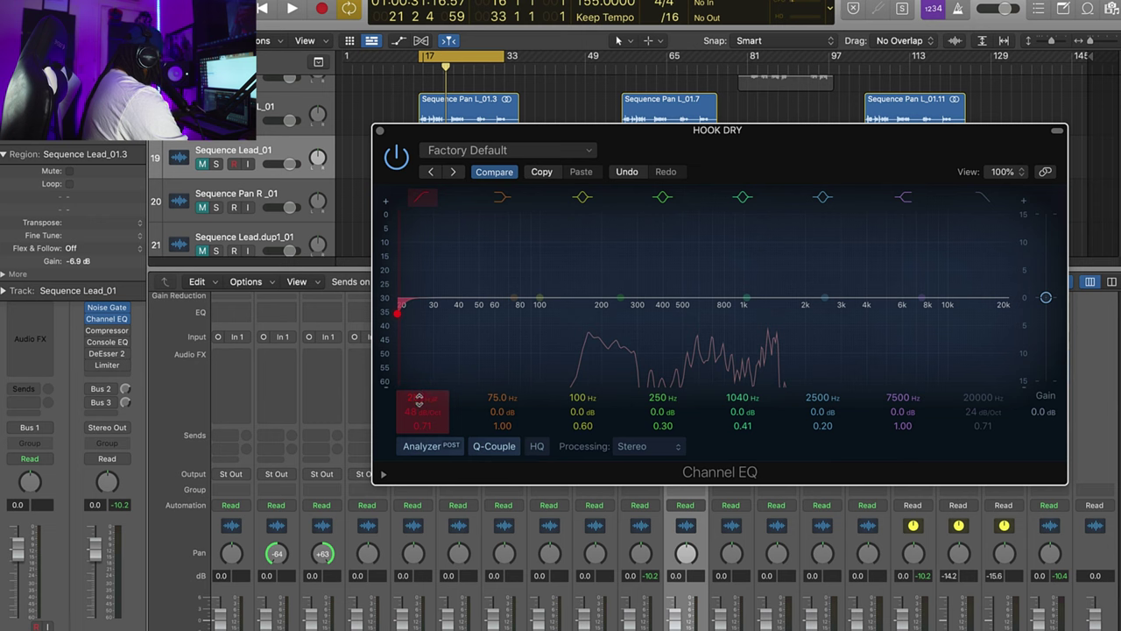
pyautogui.doubleClick(417, 398)
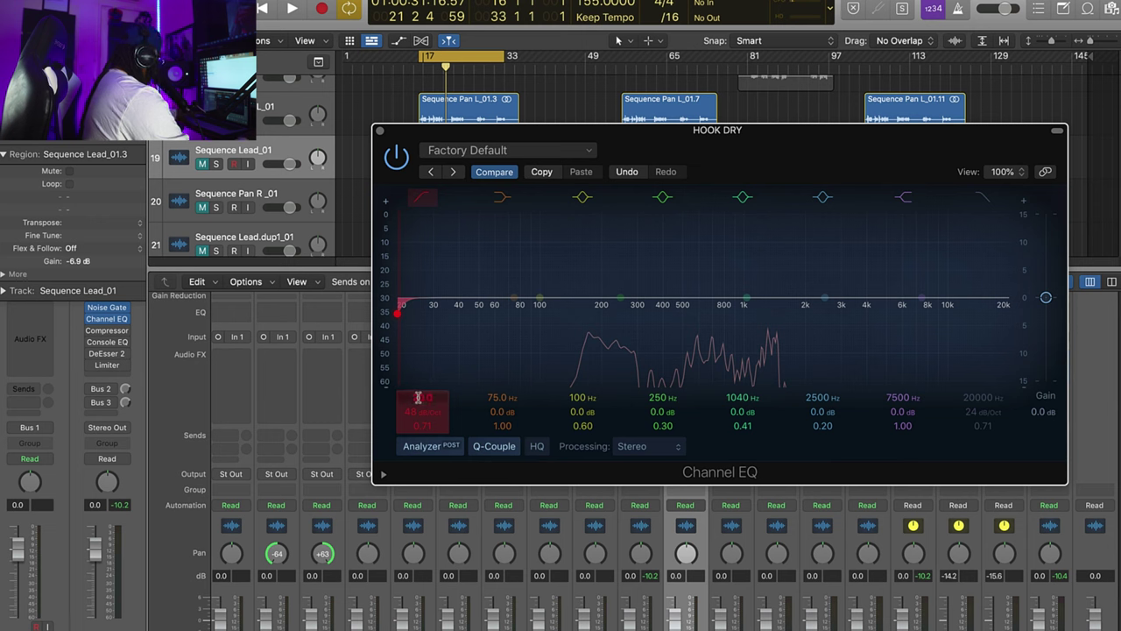
pyautogui.press('BackSpace')
pyautogui.press('Return')
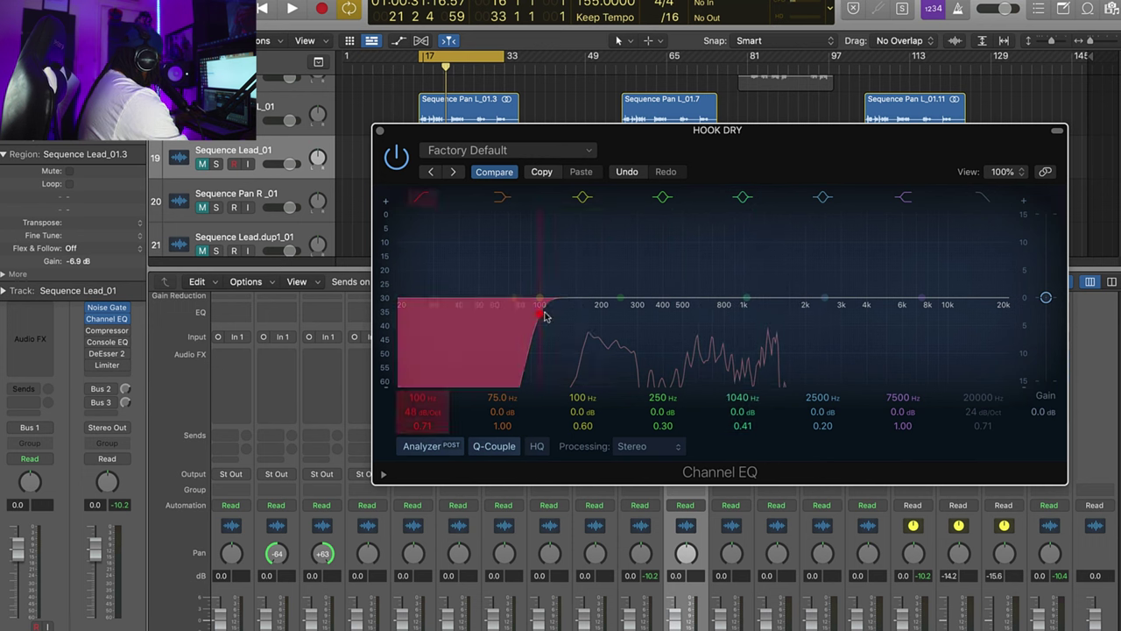
# - Set the Channel EQ's yellow 100 Hz bell band to a frequency of 200 Hz and a Q of 6.20
pyautogui.doubleClick(580, 398)
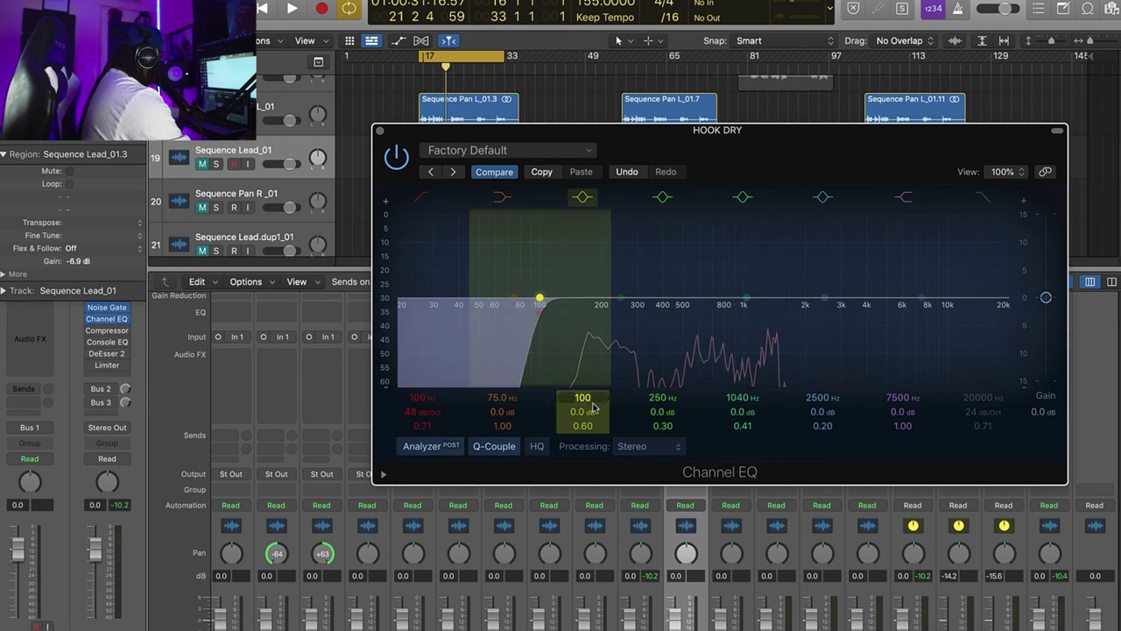
pyautogui.write('200')
pyautogui.press('Return')
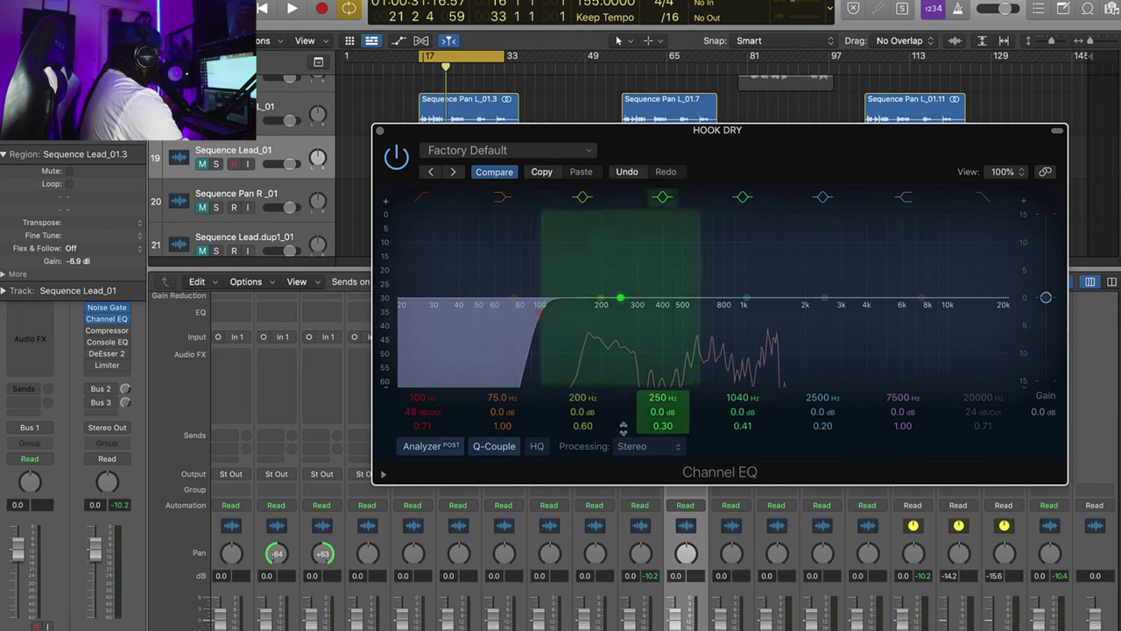
pyautogui.doubleClick(582, 426)
pyautogui.write('2.5')
pyautogui.press('Return')
pyautogui.moveTo(583, 426); pyautogui.dragTo(582, 401)
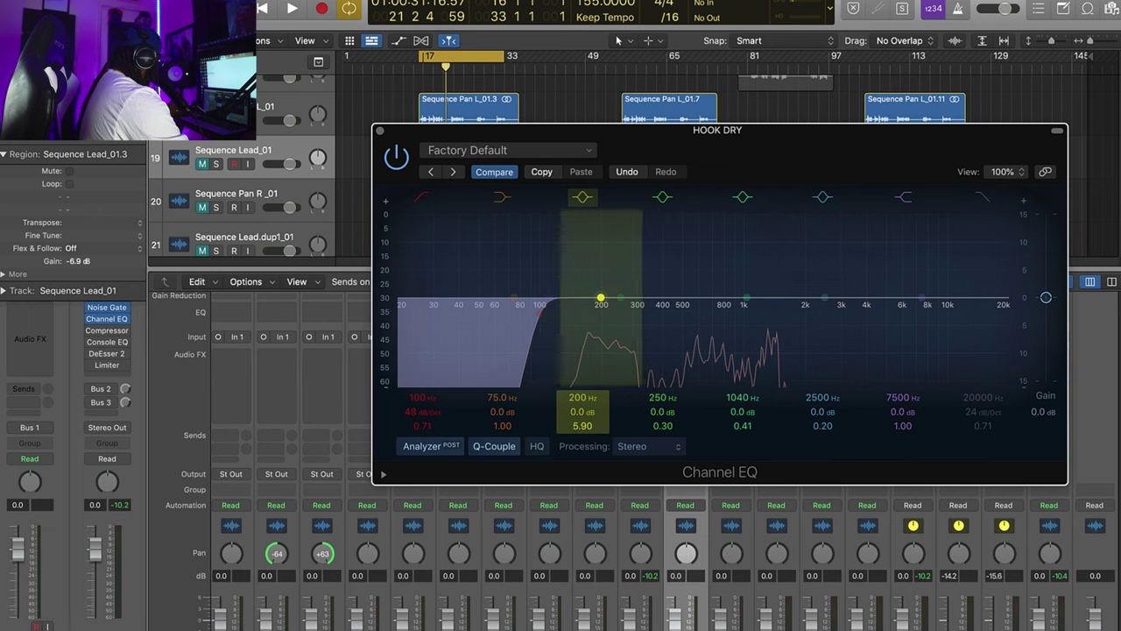
pyautogui.moveTo(590, 428); pyautogui.dragTo(595, 449)
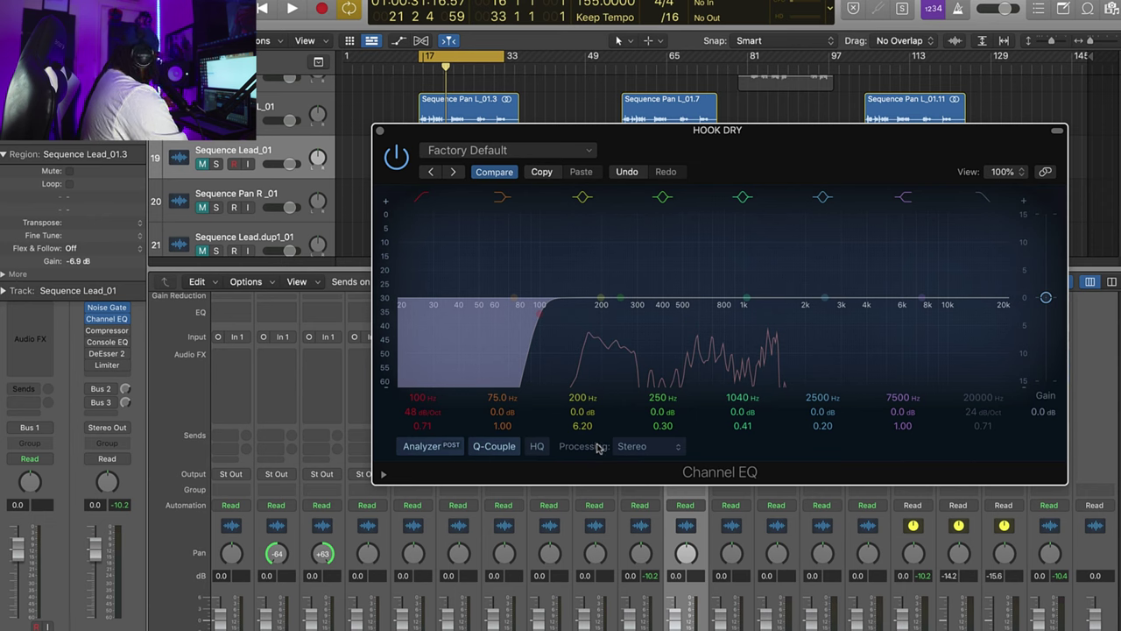
# - Boost the 200 Hz band to +24 dB and sweep its frequency during playback to listen for muddiness in the low mids
pyautogui.moveTo(601, 298); pyautogui.dragTo(601, 207)
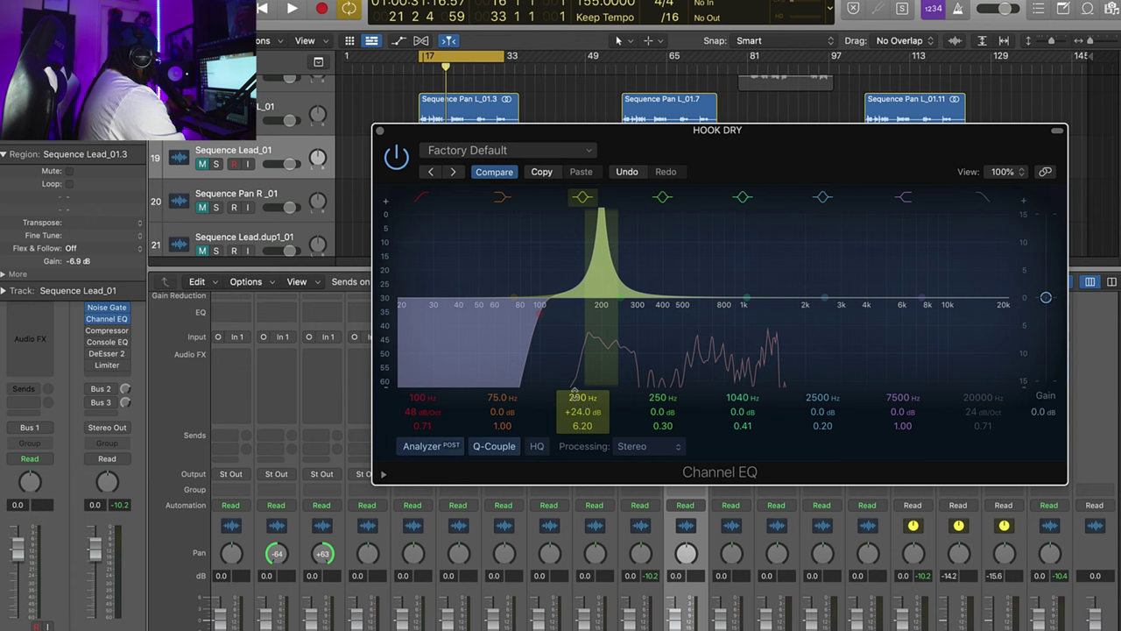
pyautogui.press('space')
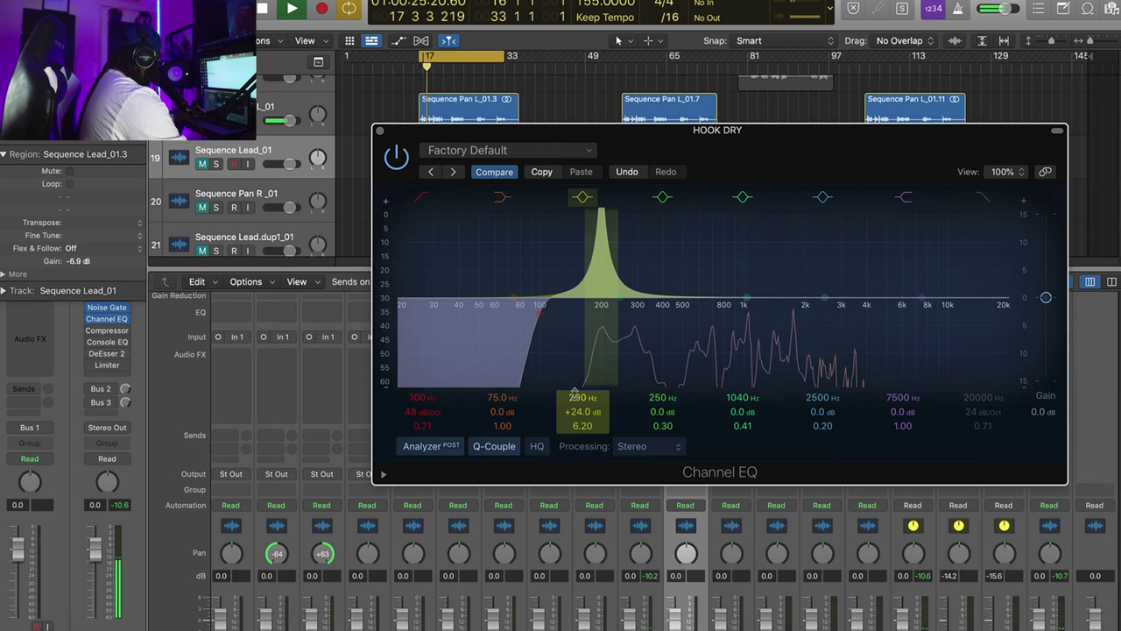
pyautogui.moveTo(583, 399); pyautogui.dragTo(584, 371)
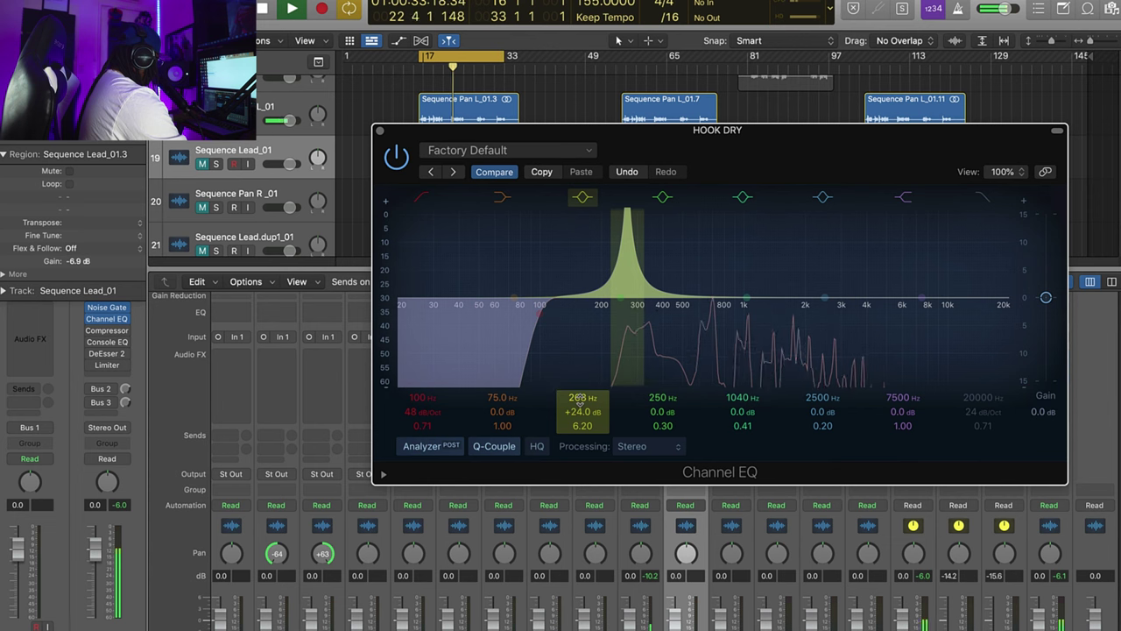
pyautogui.moveTo(627, 219)
pyautogui.mouseDown()
pyautogui.moveTo(659, 219)
pyautogui.moveTo(609, 219)
pyautogui.mouseUp()
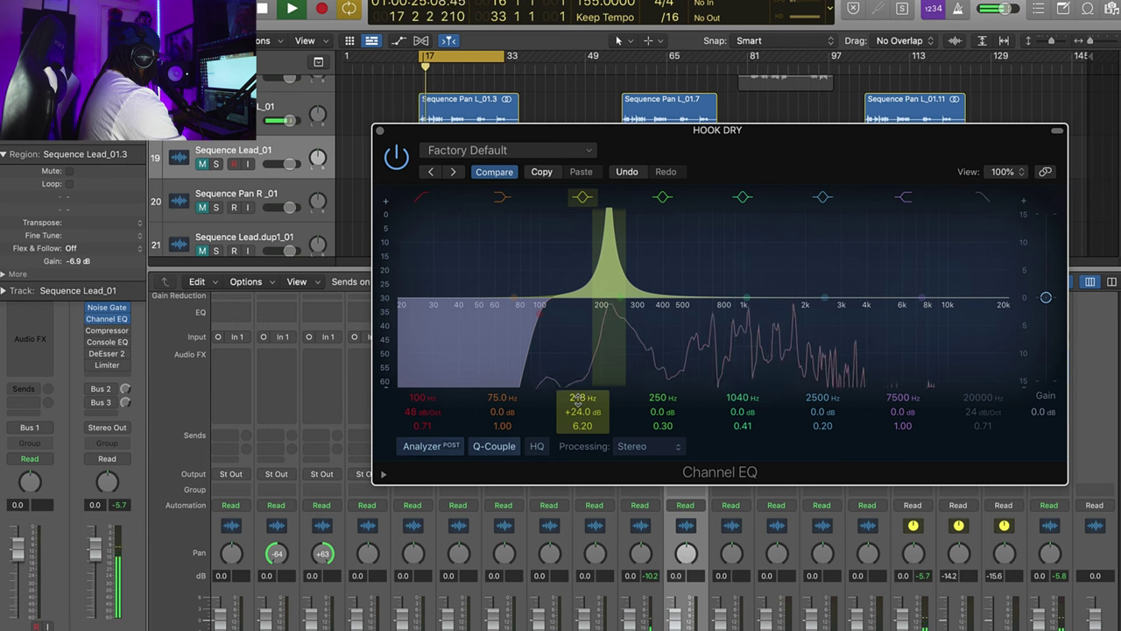
pyautogui.moveTo(578, 399); pyautogui.dragTo(579, 401)
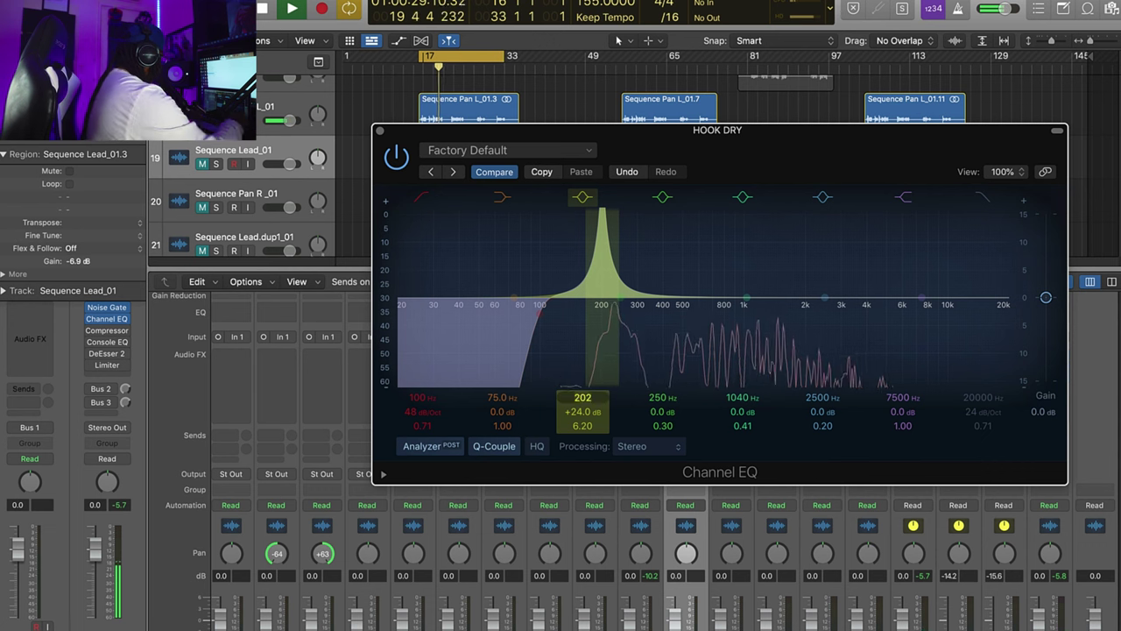
# - Cut the 200 Hz band to -3.0 dB and widen it to a Q of 0.98
pyautogui.doubleClick(579, 412)
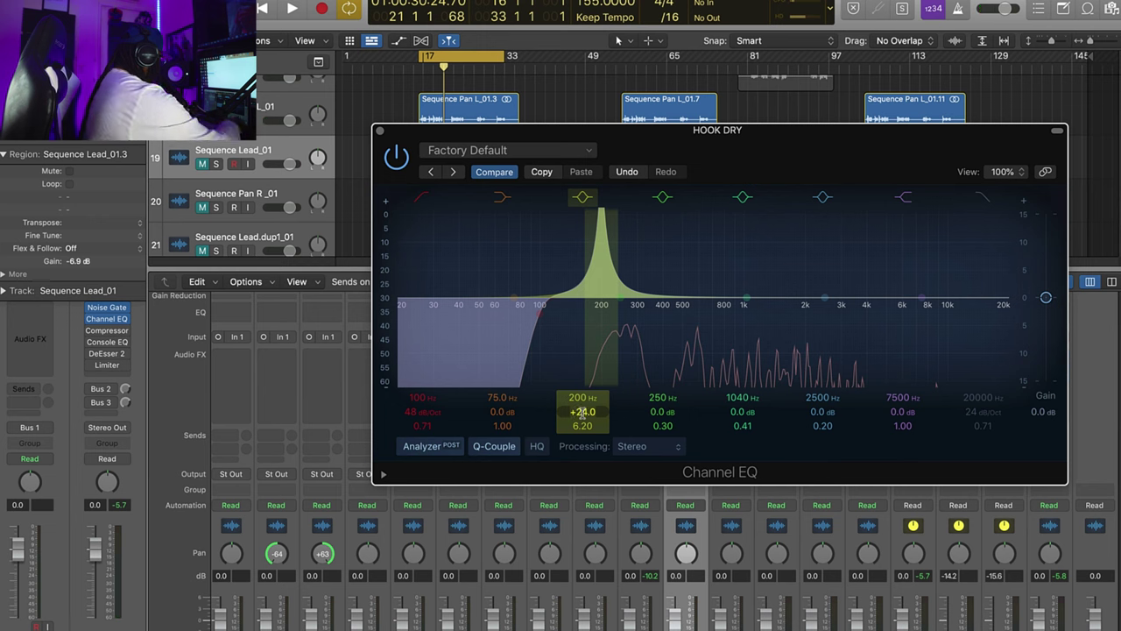
pyautogui.write('-3')
pyautogui.press('Return')
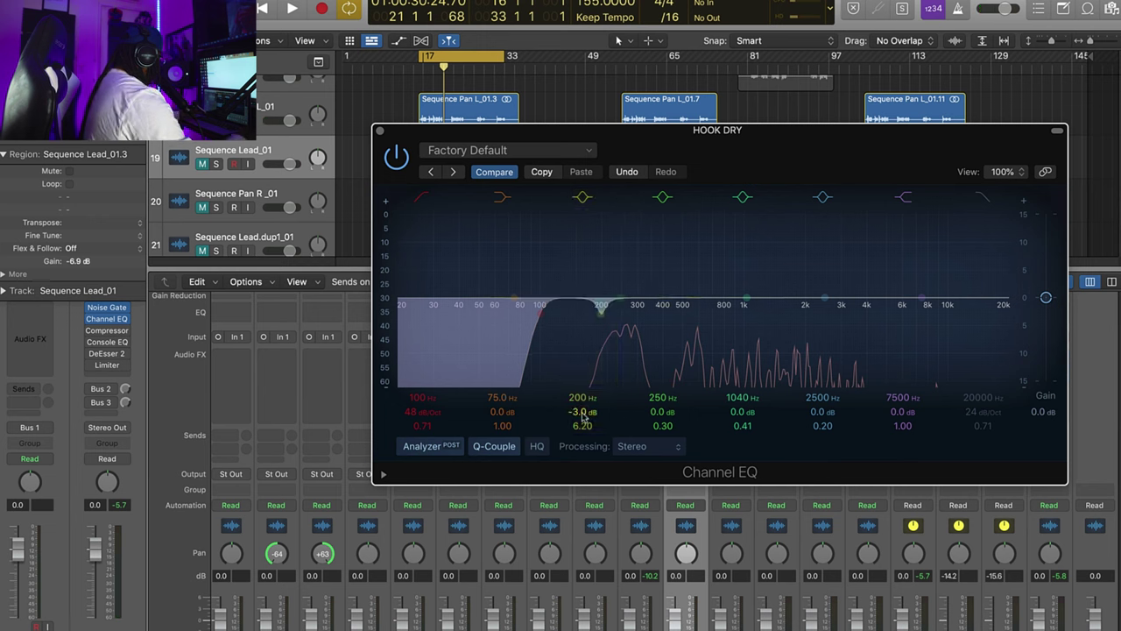
pyautogui.moveTo(582, 426); pyautogui.dragTo(583, 464)
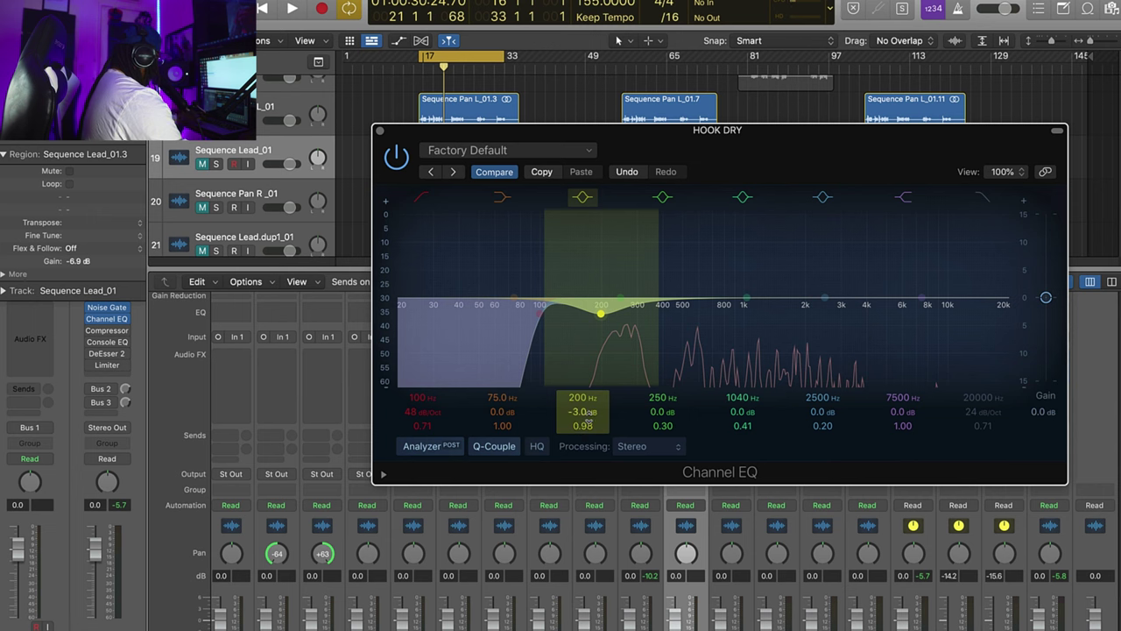
# - Play the cycle and toggle the Channel EQ's bypass to compare the vocal with and without the 200 Hz cut
pyautogui.press('space')
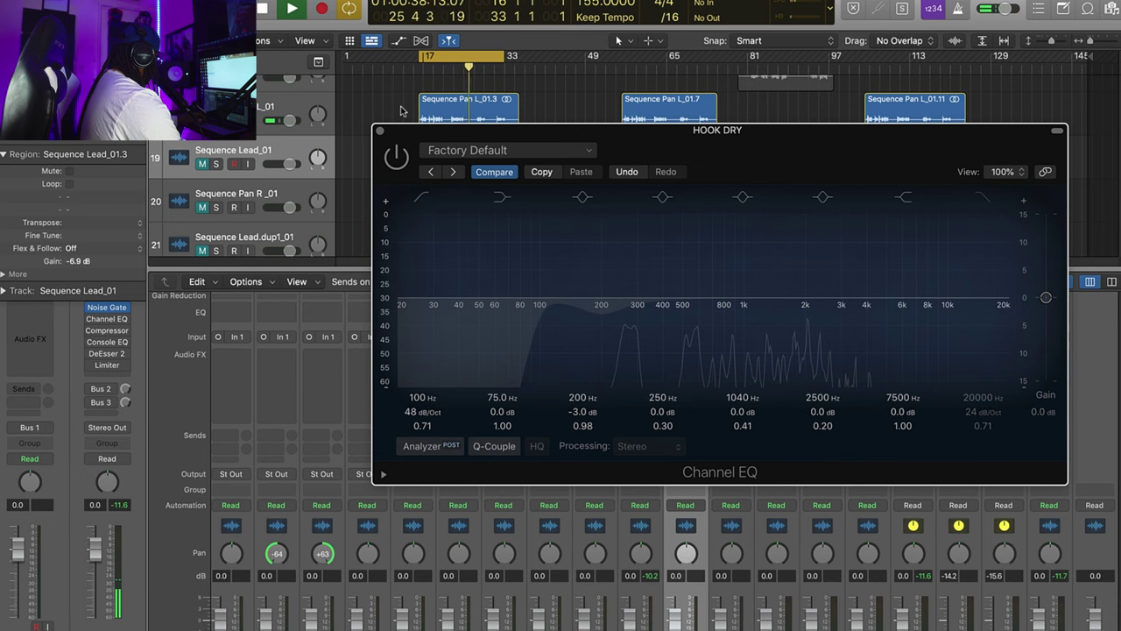
pyautogui.click(396, 158)
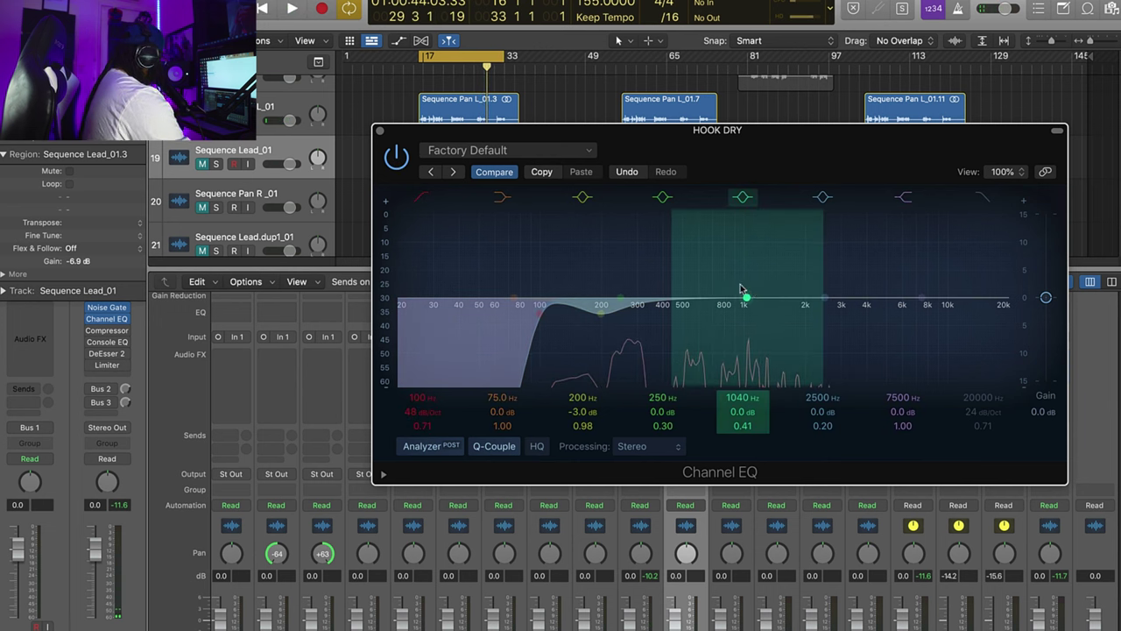
# - Narrow the 250 Hz band to a Q of 6.20, boost it to +24 dB and sweep its frequency to 350 Hz during playback
pyautogui.doubleClick(662, 397)
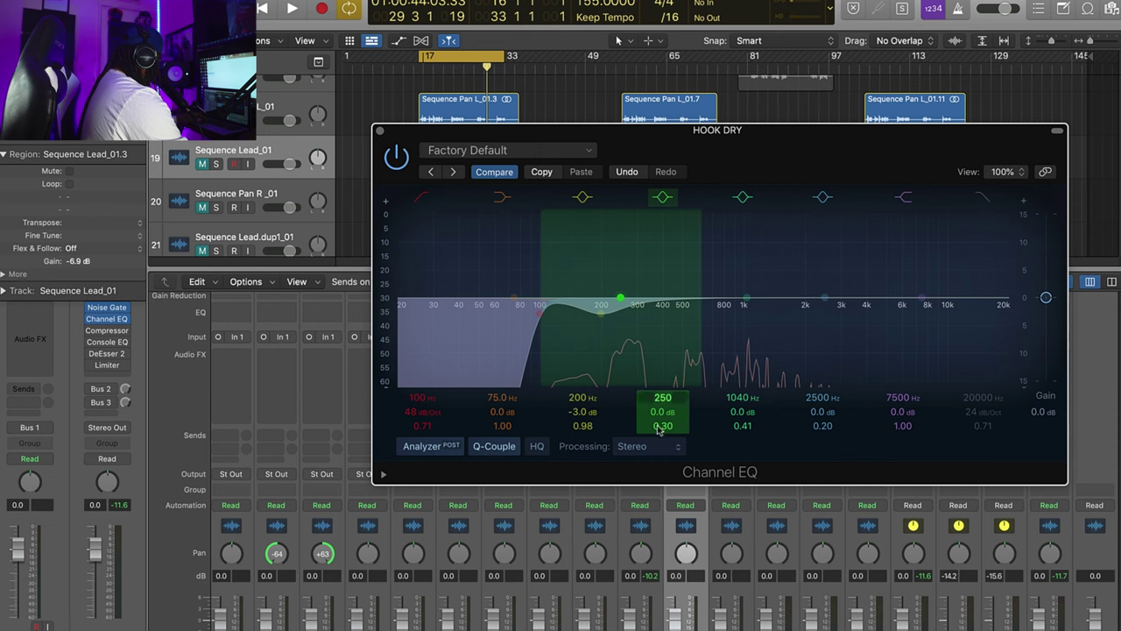
pyautogui.moveTo(663, 429); pyautogui.dragTo(662, 382)
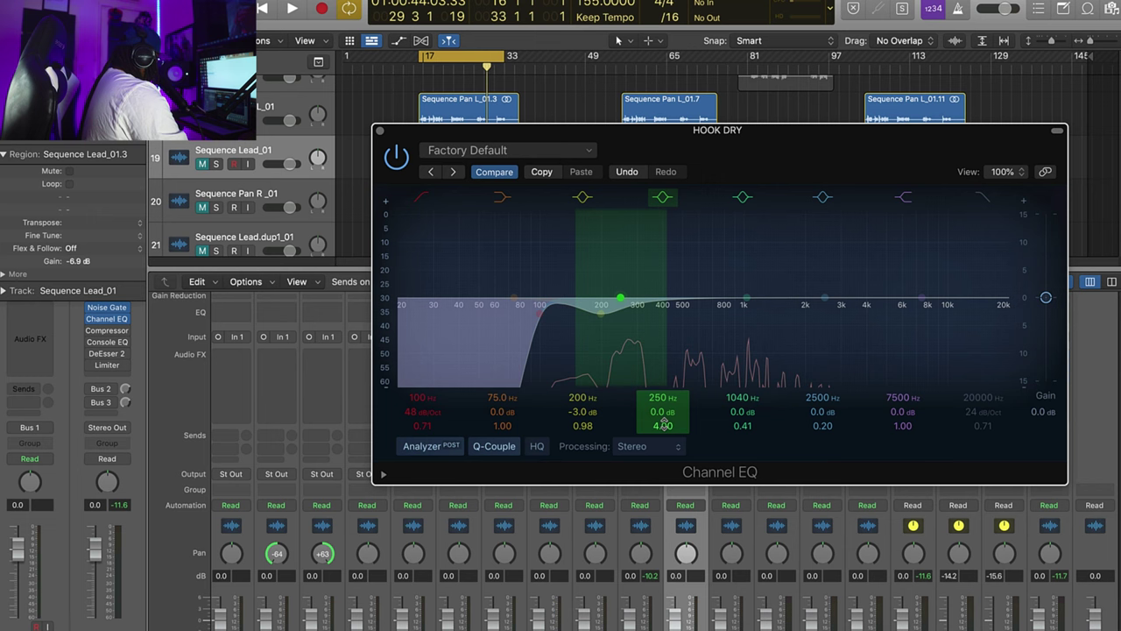
pyautogui.moveTo(668, 424); pyautogui.dragTo(668, 409)
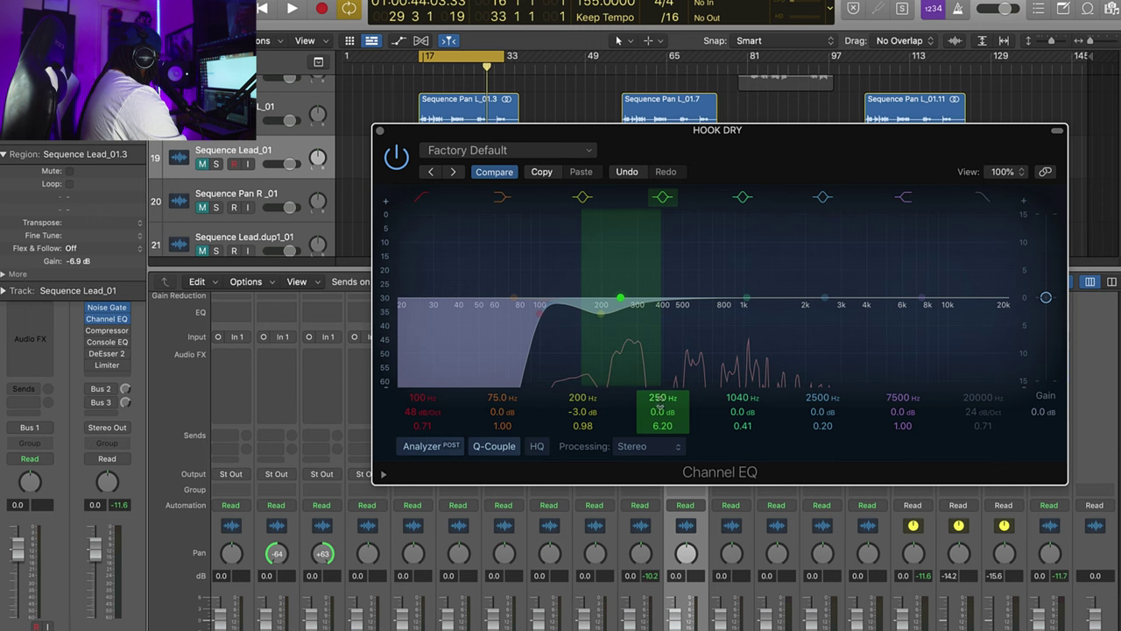
pyautogui.moveTo(620, 299); pyautogui.dragTo(622, 208)
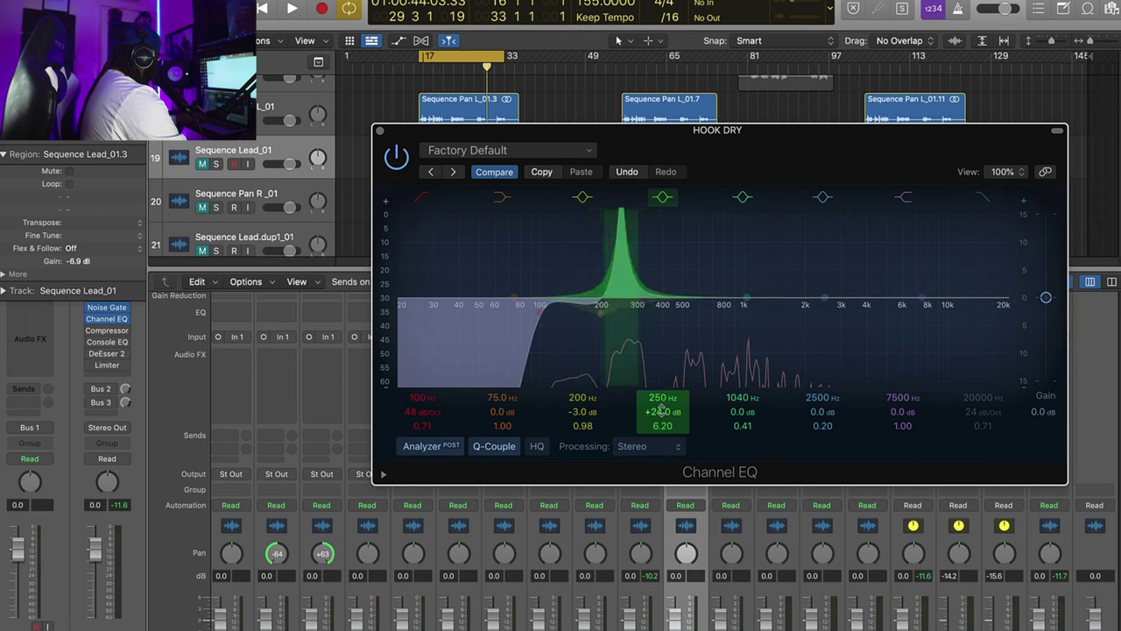
pyautogui.press('space')
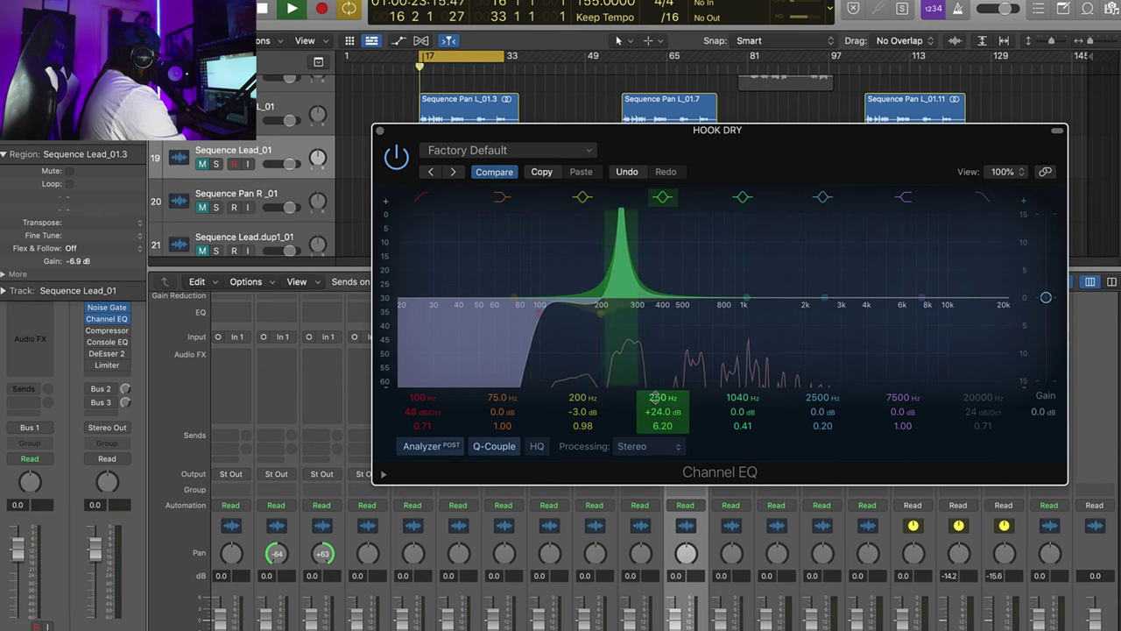
pyautogui.moveTo(657, 396)
pyautogui.mouseDown()
pyautogui.moveTo(657, 378)
pyautogui.moveTo(658, 411)
pyautogui.mouseUp()
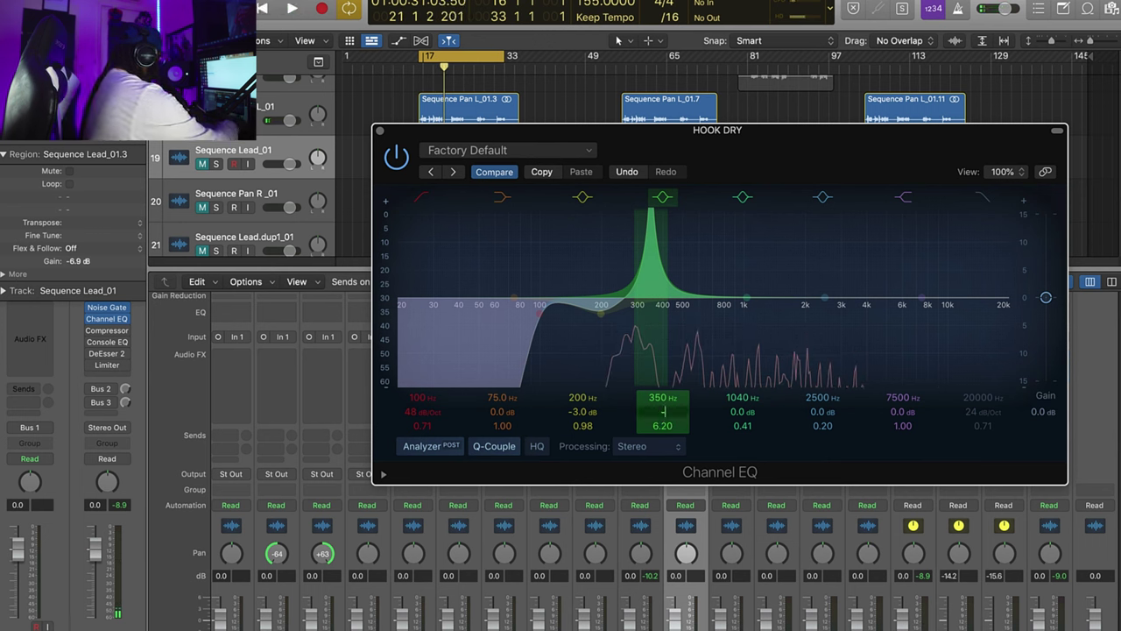
# - Cut the 350 Hz band to -3.0 dB and widen it to a Q of 1.80
pyautogui.moveTo(664, 413); pyautogui.dragTo(664, 447)
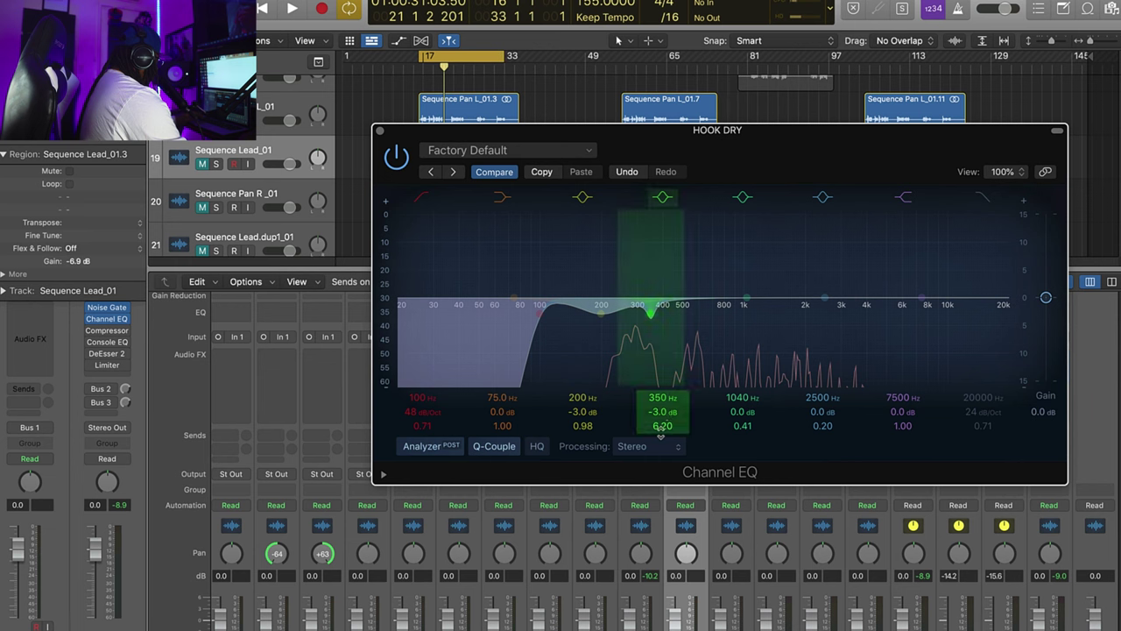
pyautogui.moveTo(663, 426); pyautogui.dragTo(663, 439)
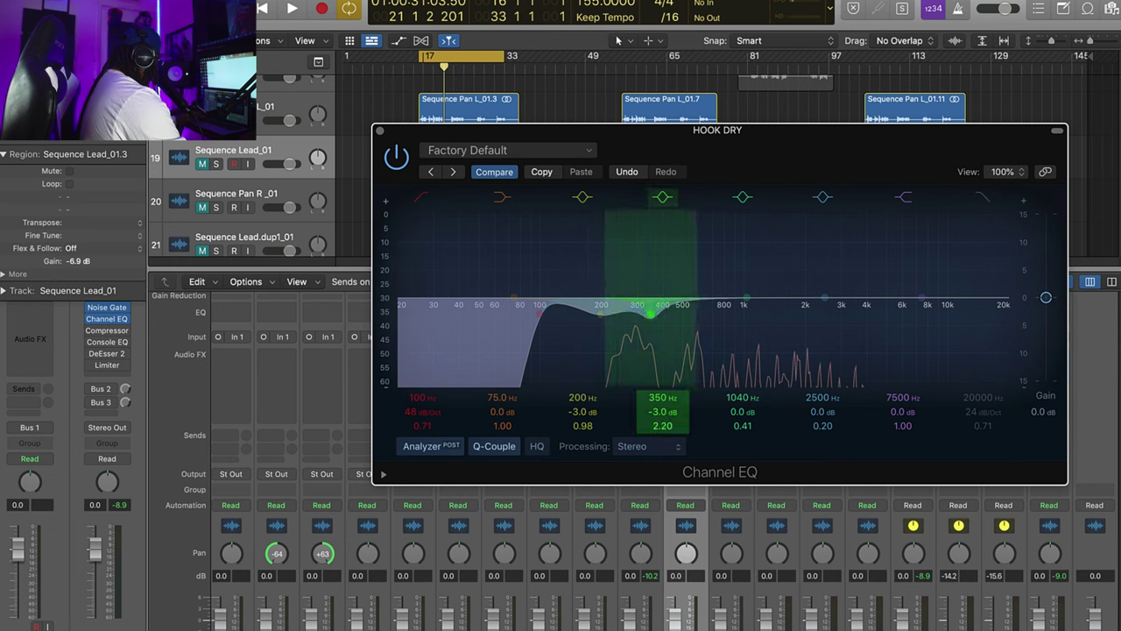
pyautogui.moveTo(664, 426); pyautogui.dragTo(663, 429)
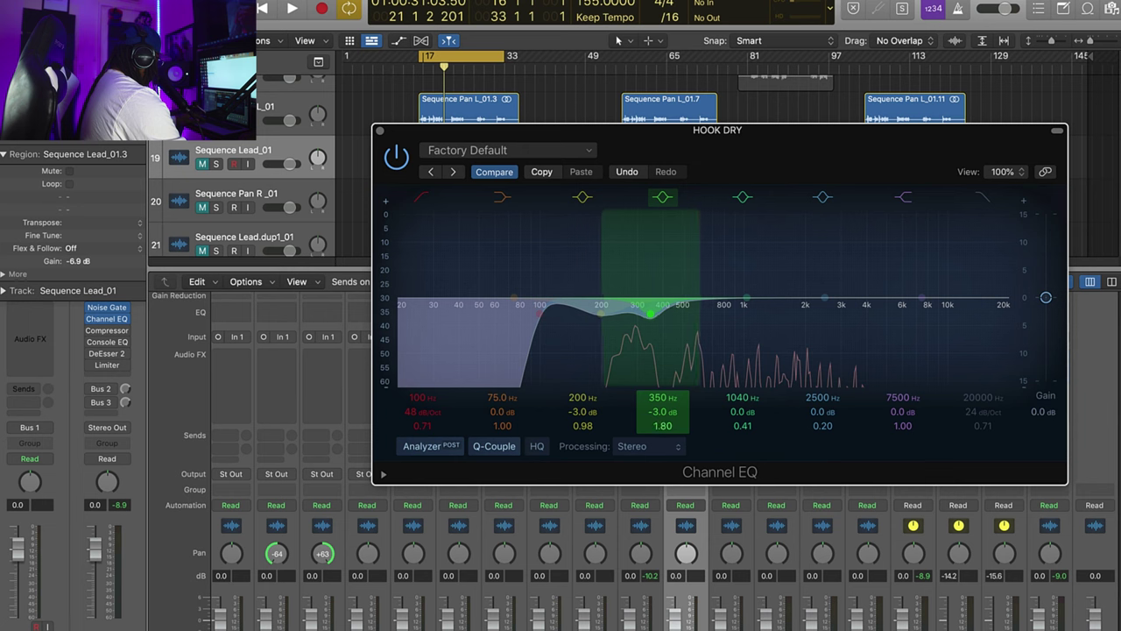
# - Play the cycle while switching the Channel EQ off and on to compare the dry and equalized vocal
pyautogui.press('space')
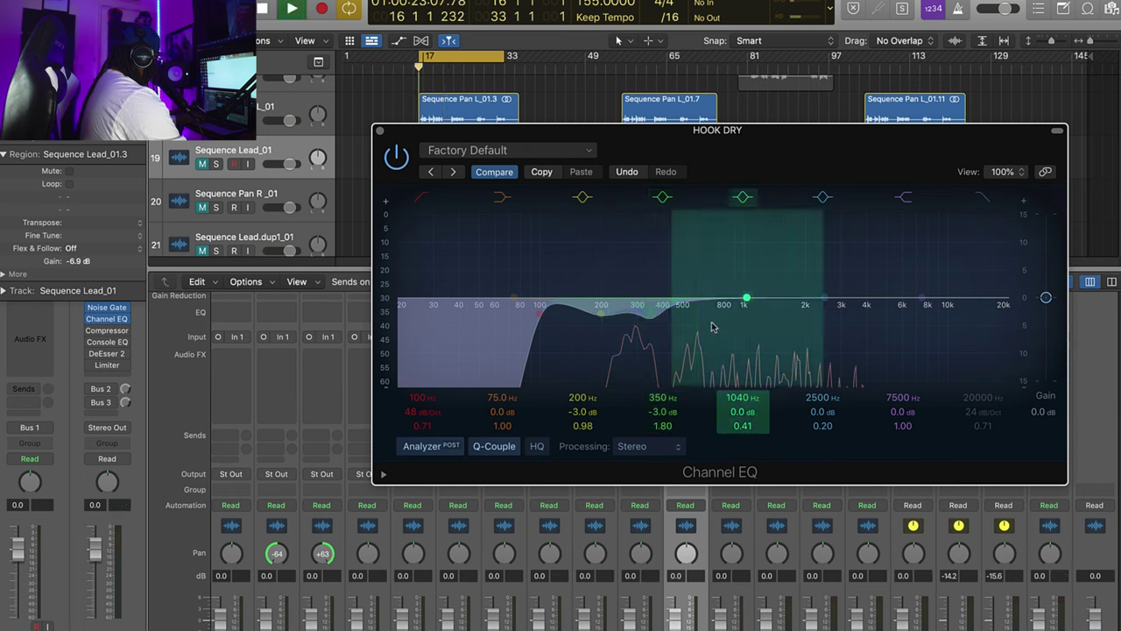
pyautogui.click(397, 158)
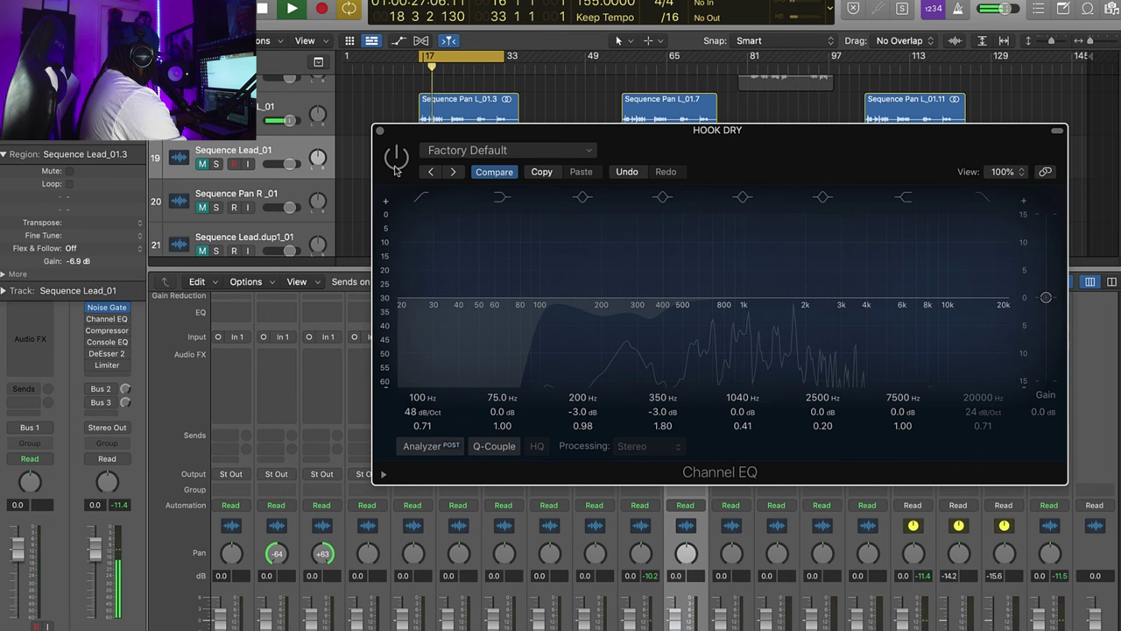
pyautogui.click(394, 167)
pyautogui.click(395, 167)
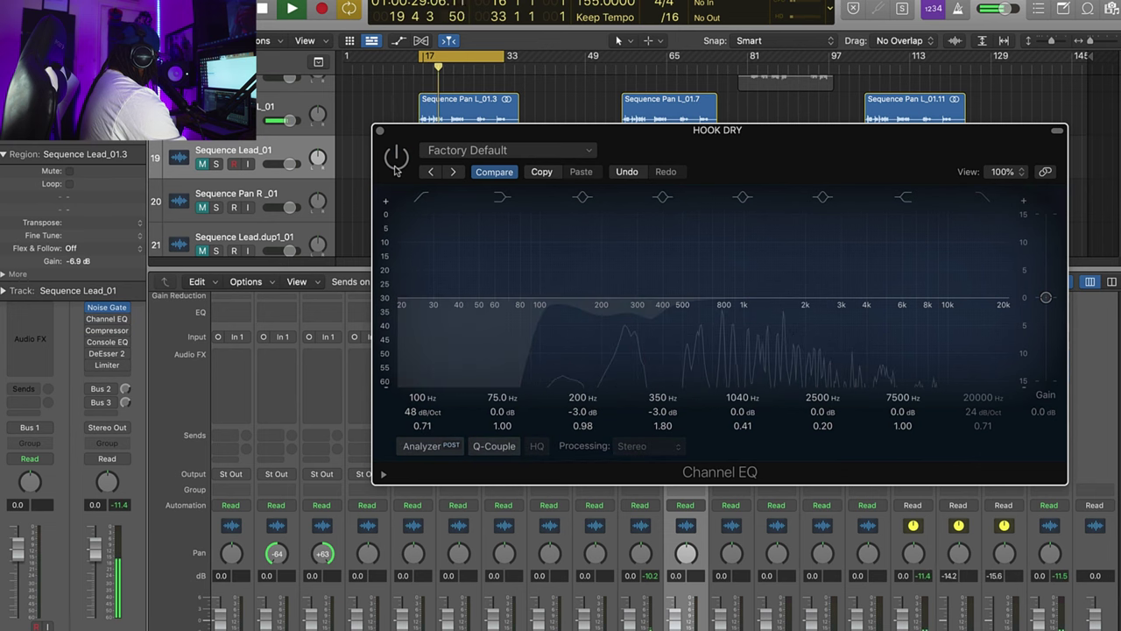
pyautogui.click(395, 166)
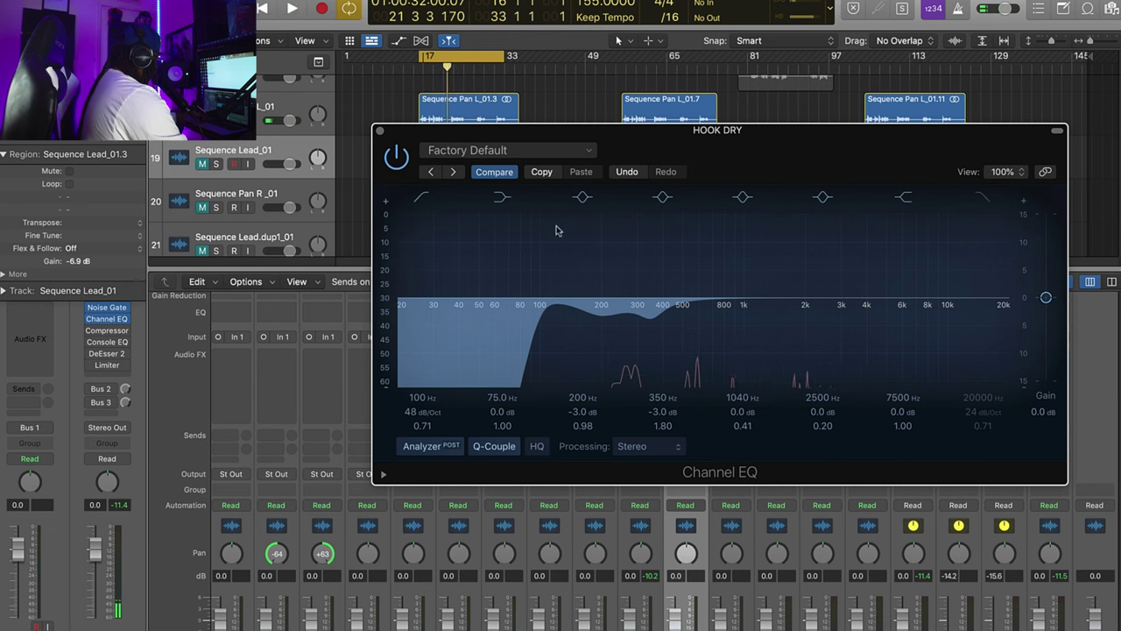
# - Set the 1040 Hz band to a frequency of 500 Hz, a Q of 7.00 and a gain of -2.7 dB
pyautogui.doubleClick(741, 399)
pyautogui.write('500')
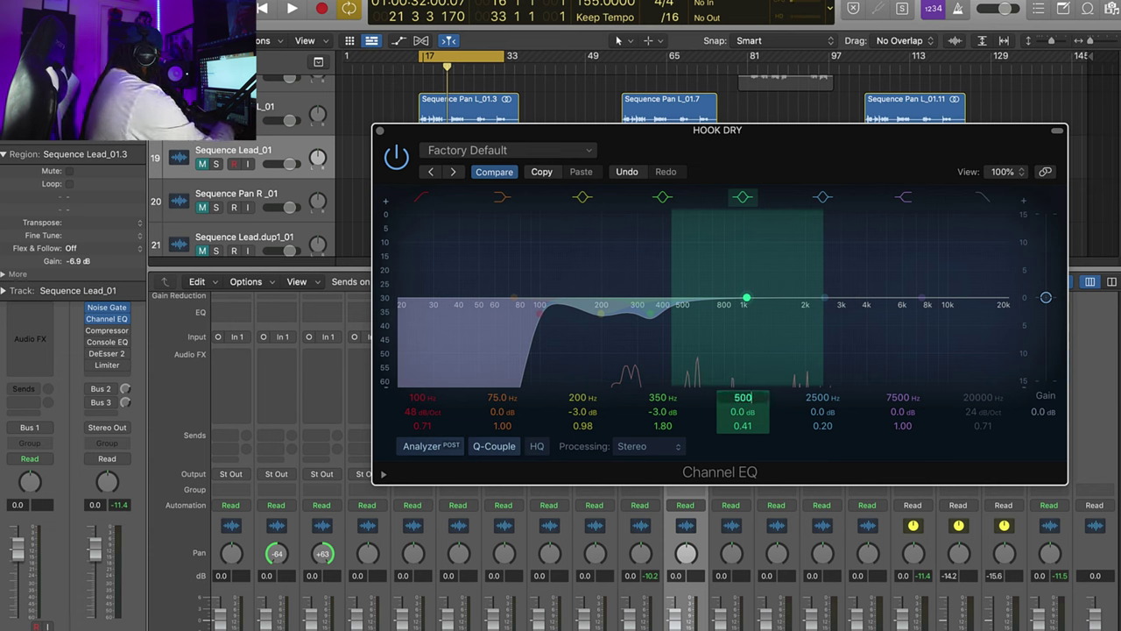
pyautogui.press('Return')
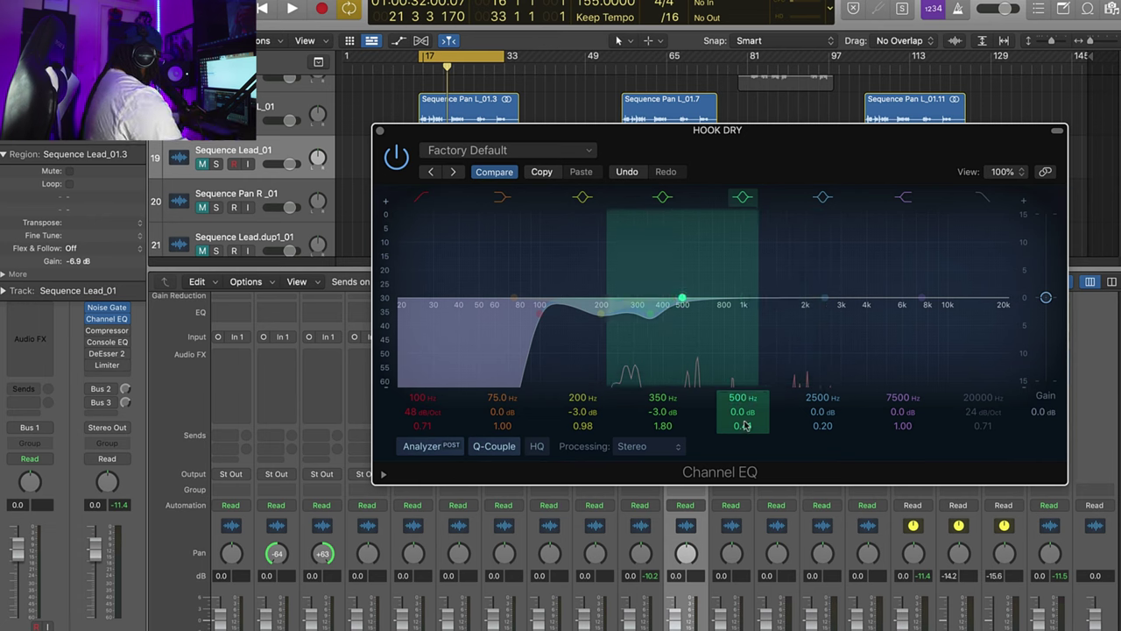
pyautogui.moveTo(743, 425); pyautogui.dragTo(743, 322)
pyautogui.moveTo(741, 411); pyautogui.dragTo(741, 431)
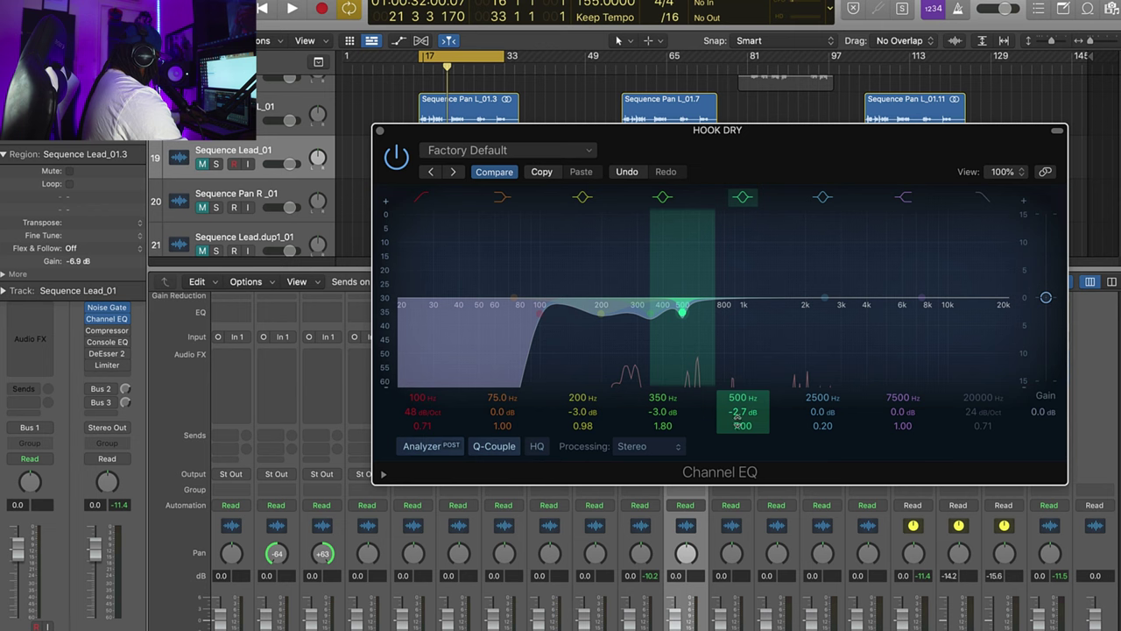
# - Turn off solo on the Sequence Pan L_01 channel during playback to hear the vocal in the full mix, and close the Channel EQ window
pyautogui.press('space')
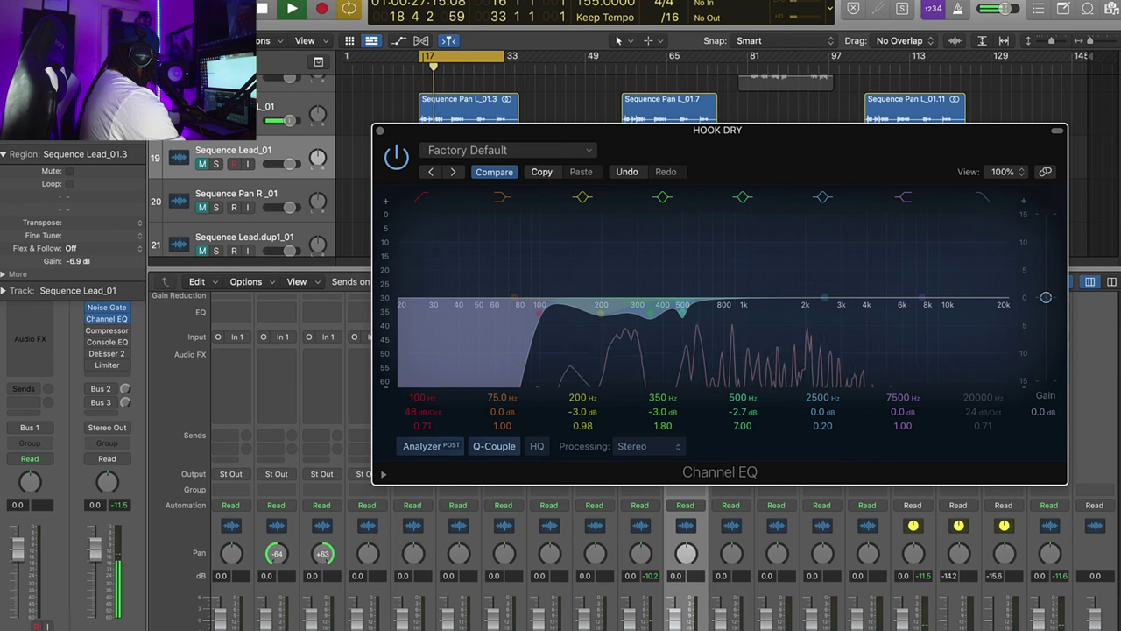
pyautogui.scroll(1, 708, 582)
pyautogui.scroll(-5, 692, 601)
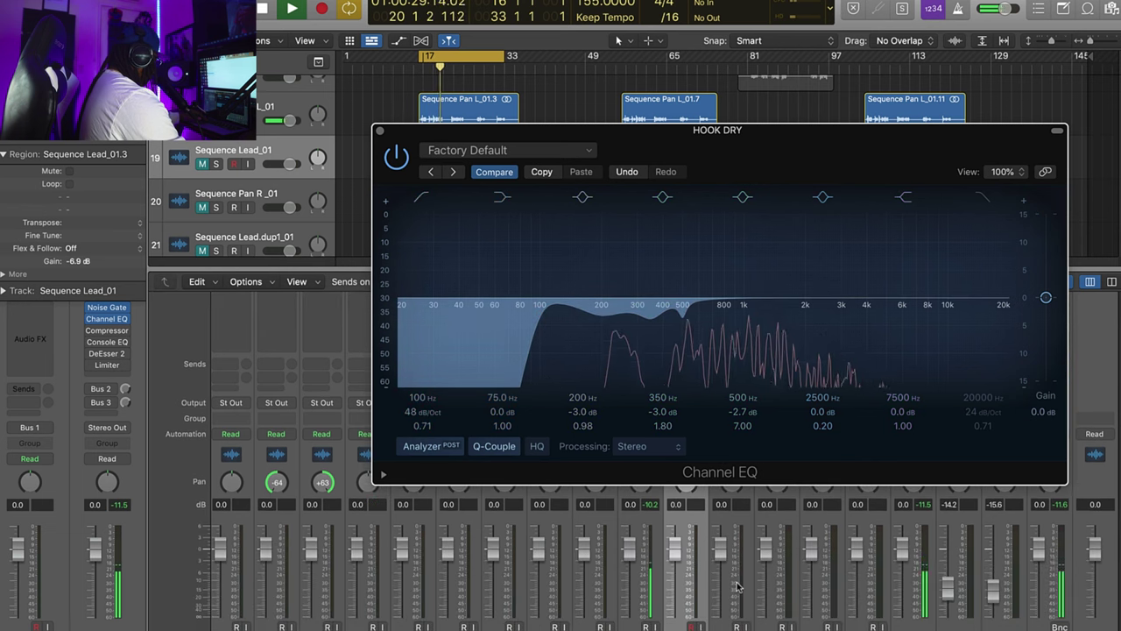
pyautogui.click(647, 620)
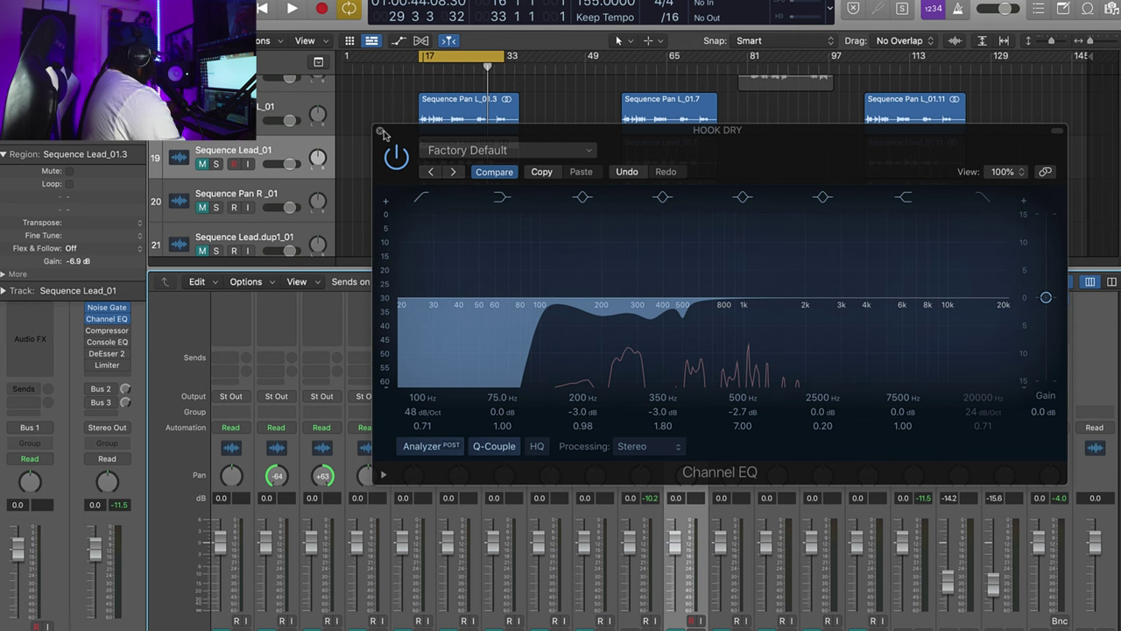
pyautogui.moveTo(828, 143); pyautogui.dragTo(730, 131)
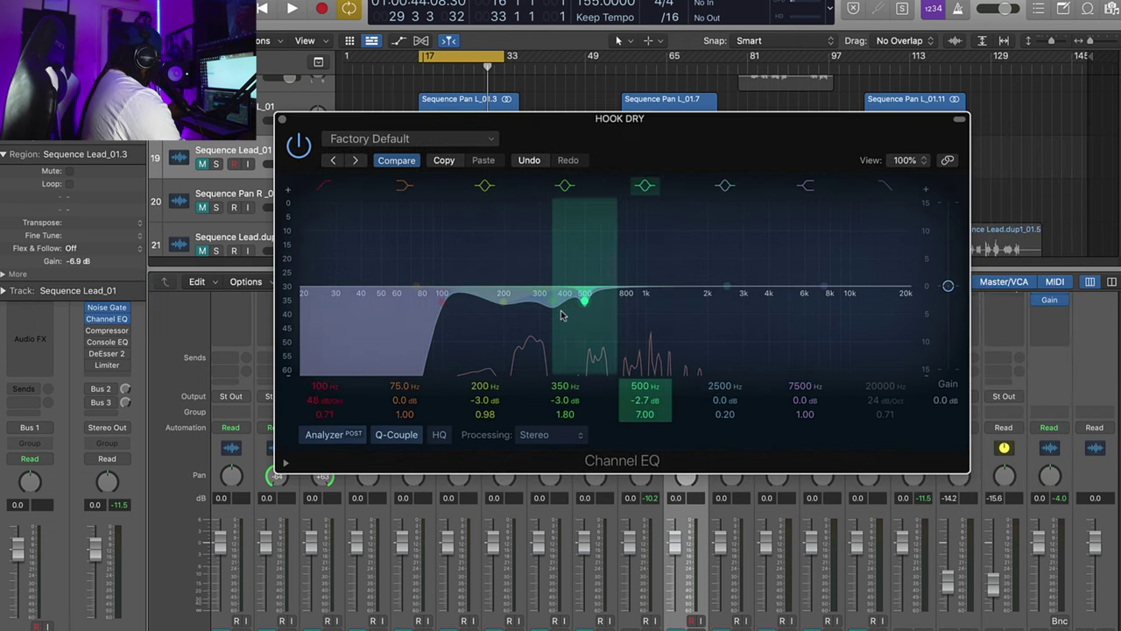
pyautogui.click(281, 120)
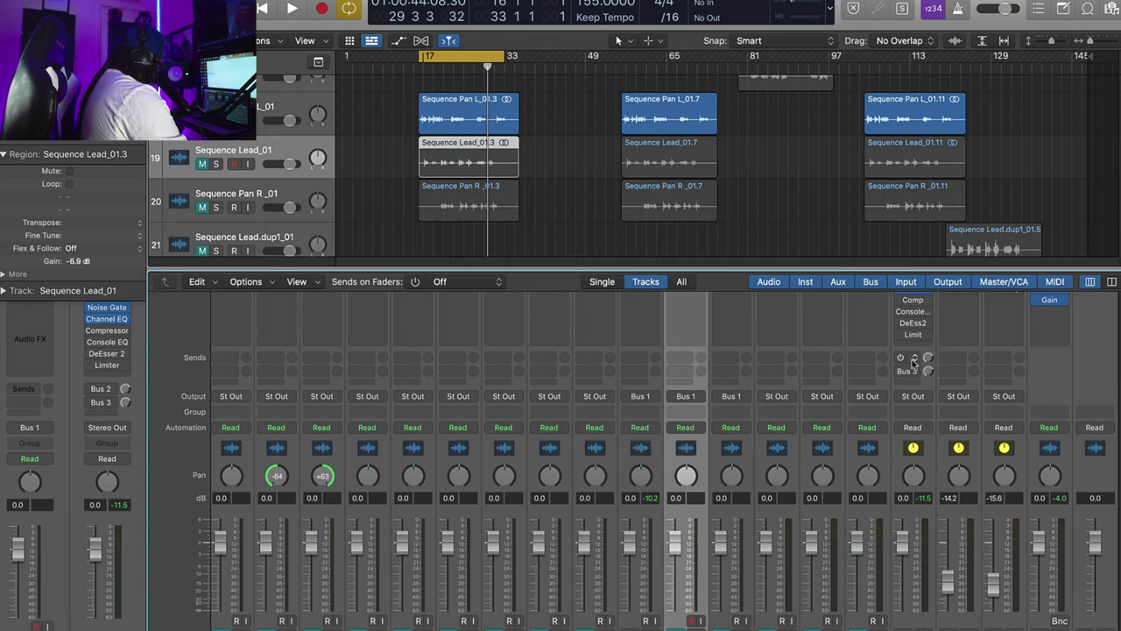
# - Open the Compressor on the Bus 1 channel and review its threshold, ratio, make-up gain and mix settings
pyautogui.scroll(3, 911, 359)
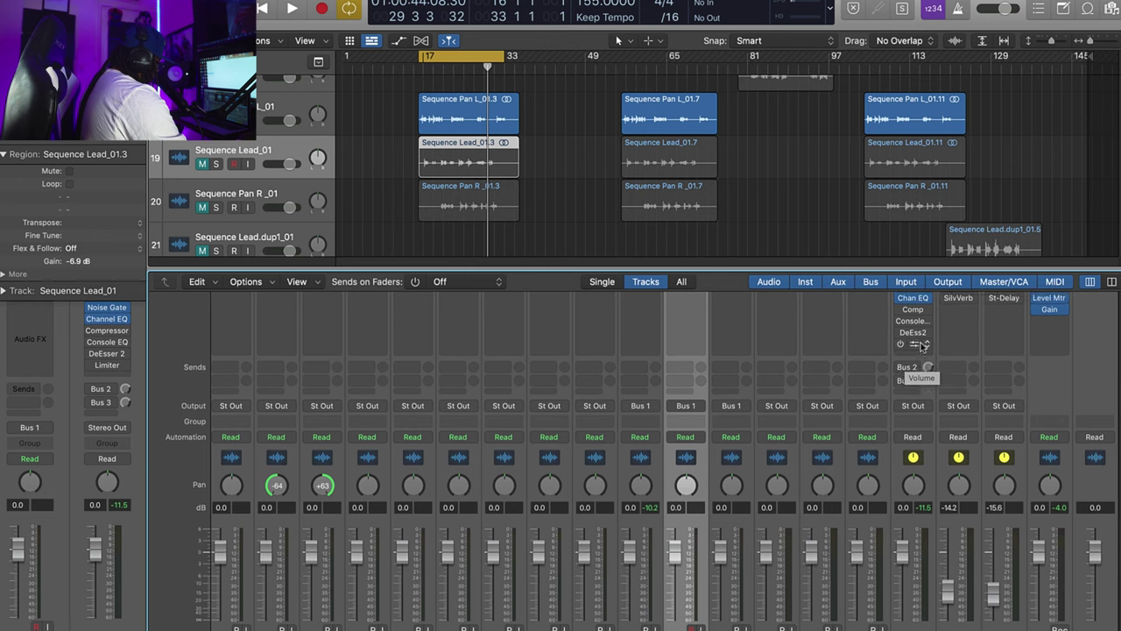
pyautogui.scroll(3, 925, 349)
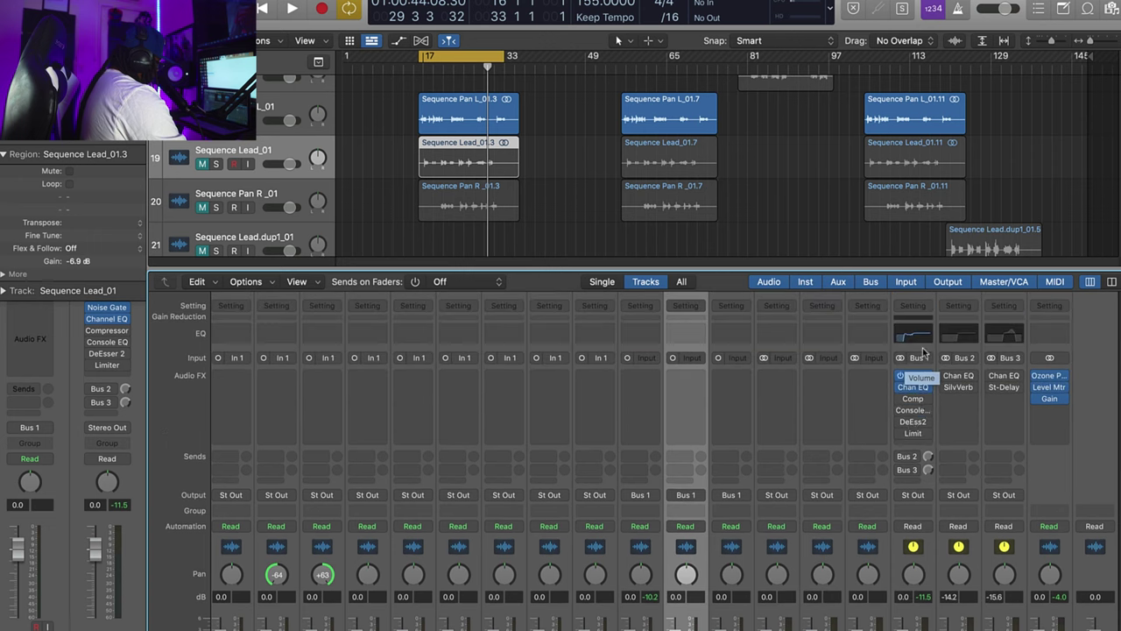
pyautogui.click(916, 400)
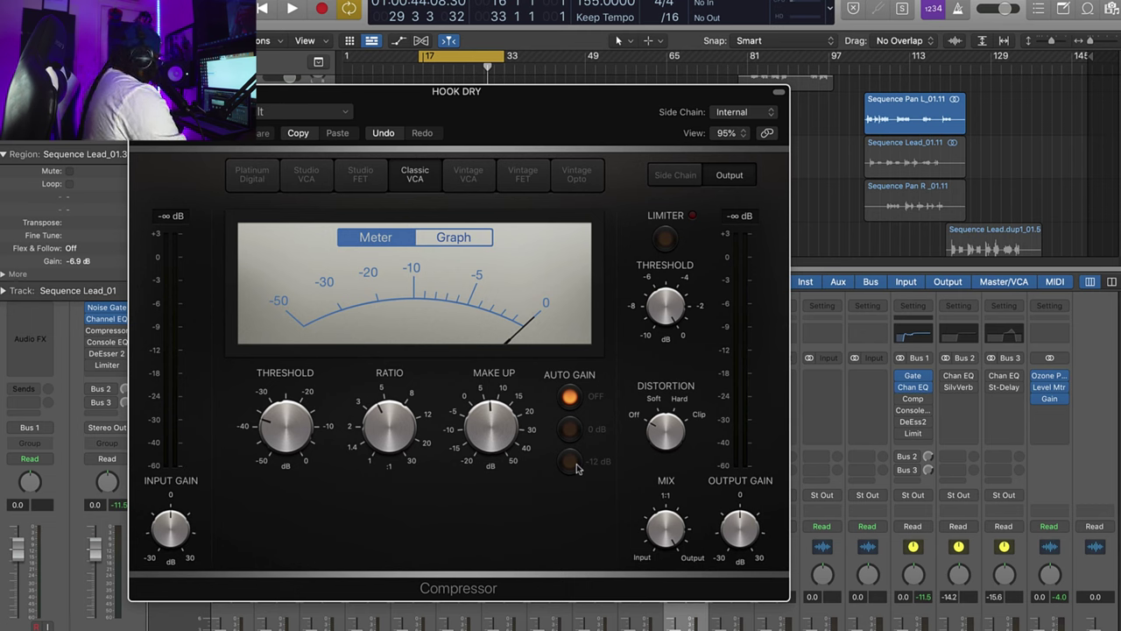
pyautogui.moveTo(495, 424)
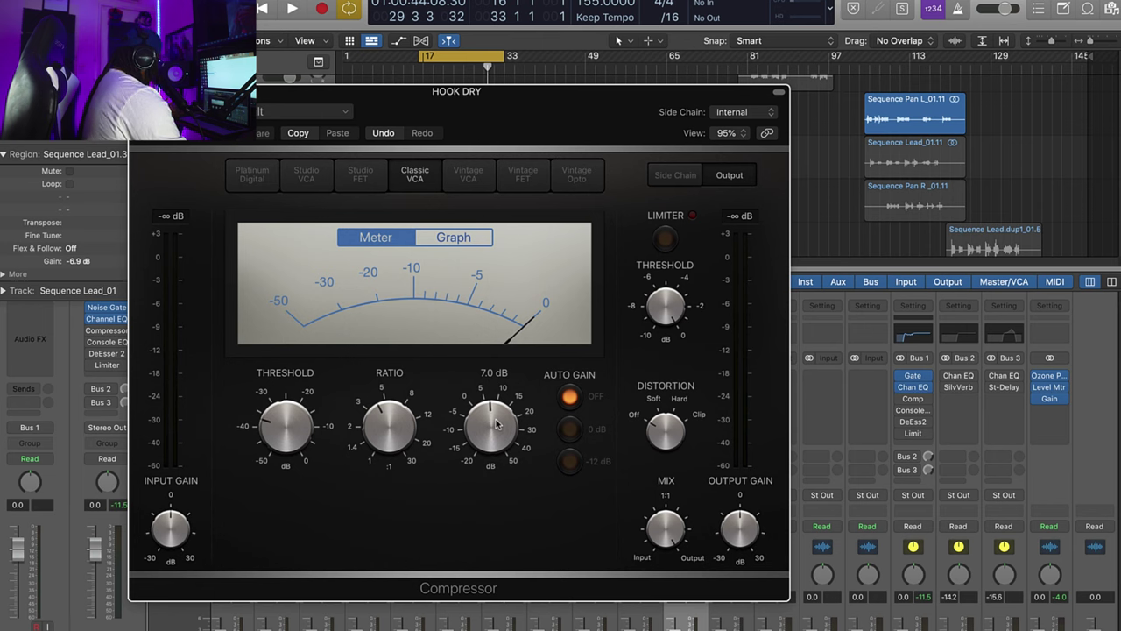
pyautogui.moveTo(383, 436)
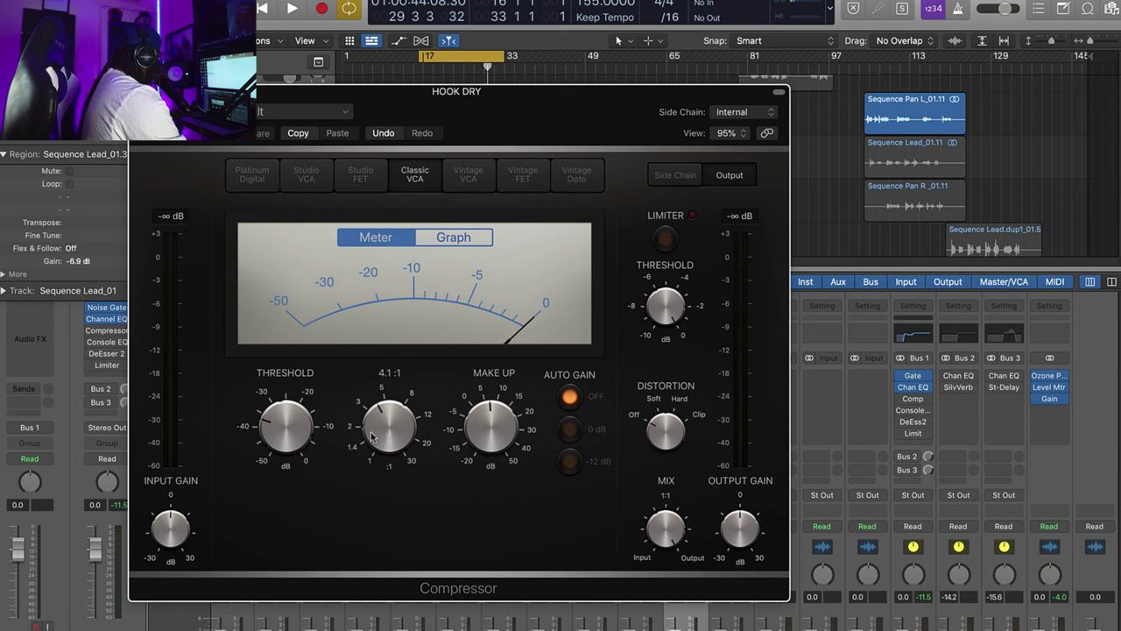
pyautogui.moveTo(676, 543)
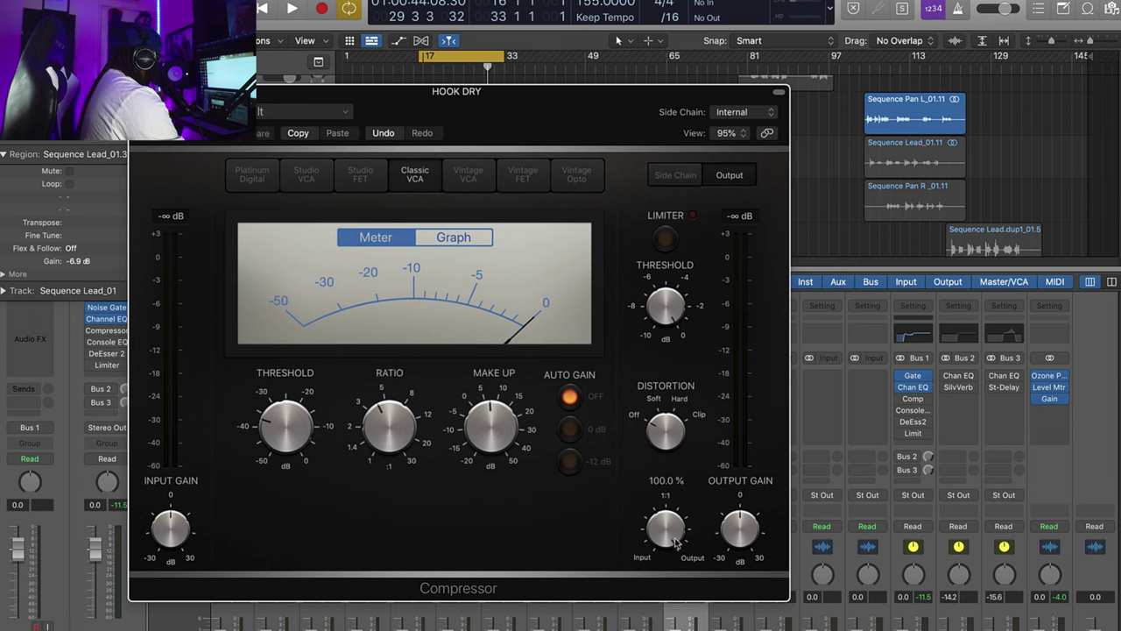
pyautogui.moveTo(259, 466)
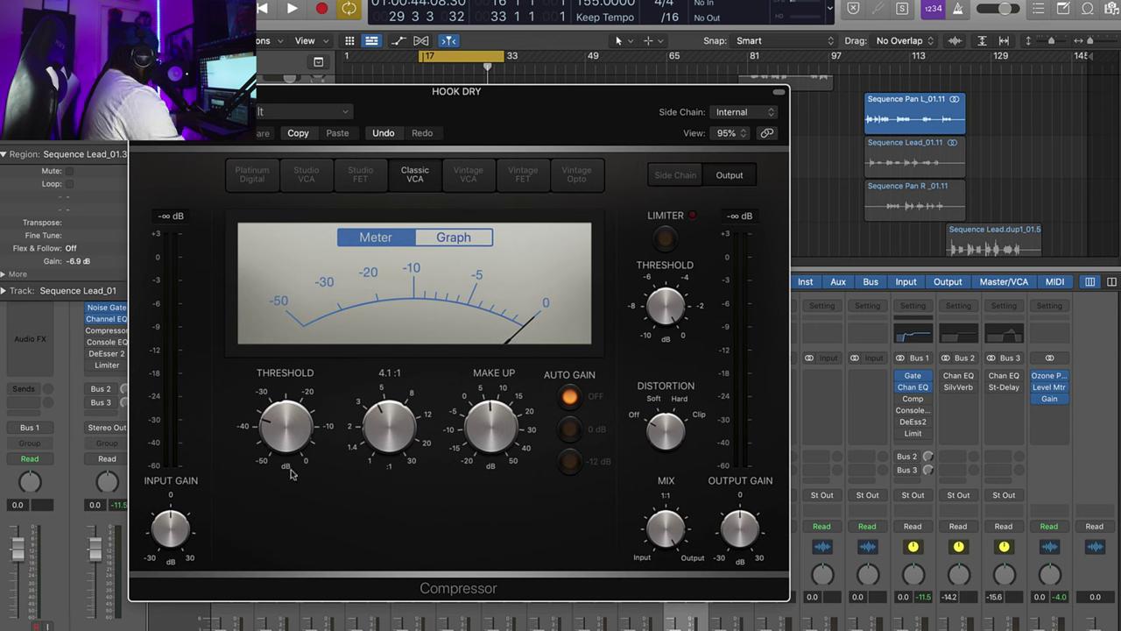
pyautogui.moveTo(311, 429)
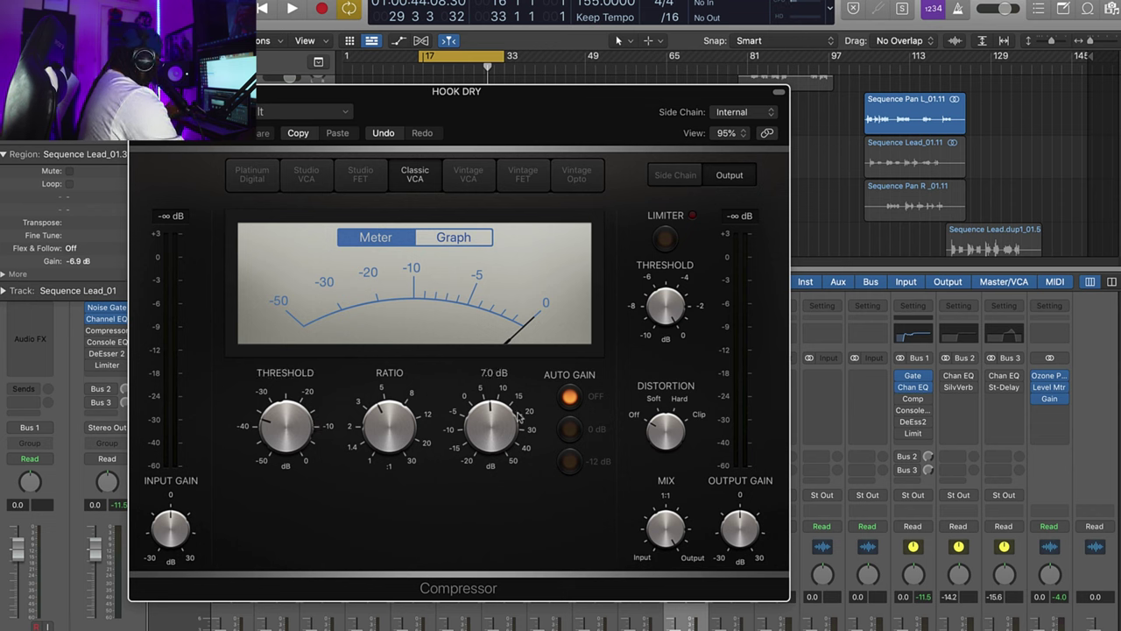
pyautogui.moveTo(410, 392)
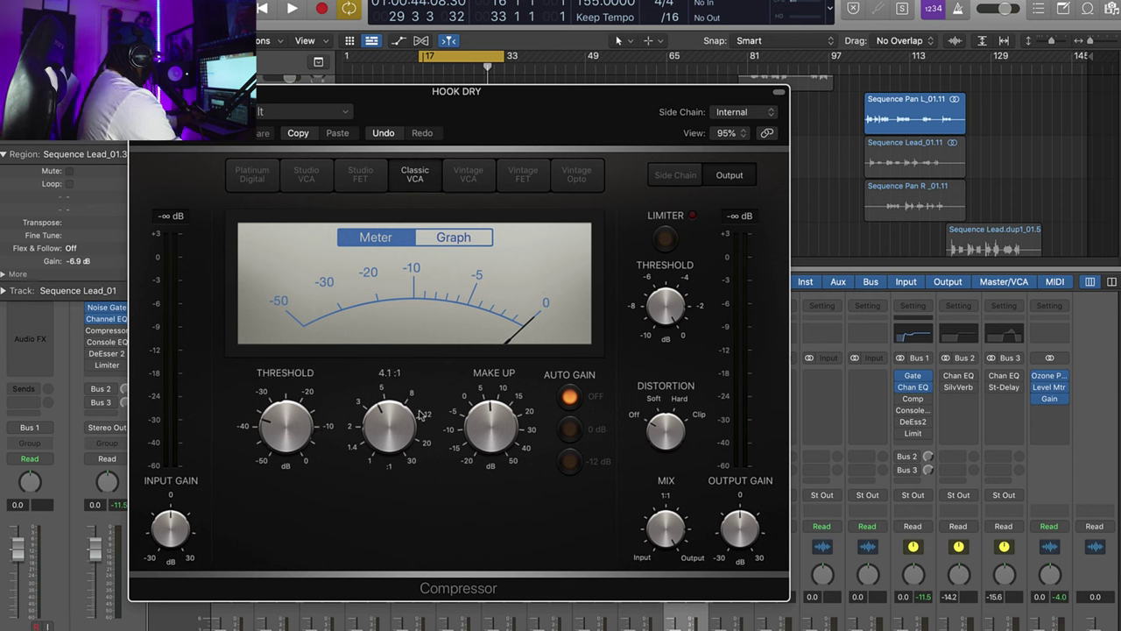
# - Turn on the Compressor and set its threshold to -36.5 dB while playing the cycle
pyautogui.press('space')
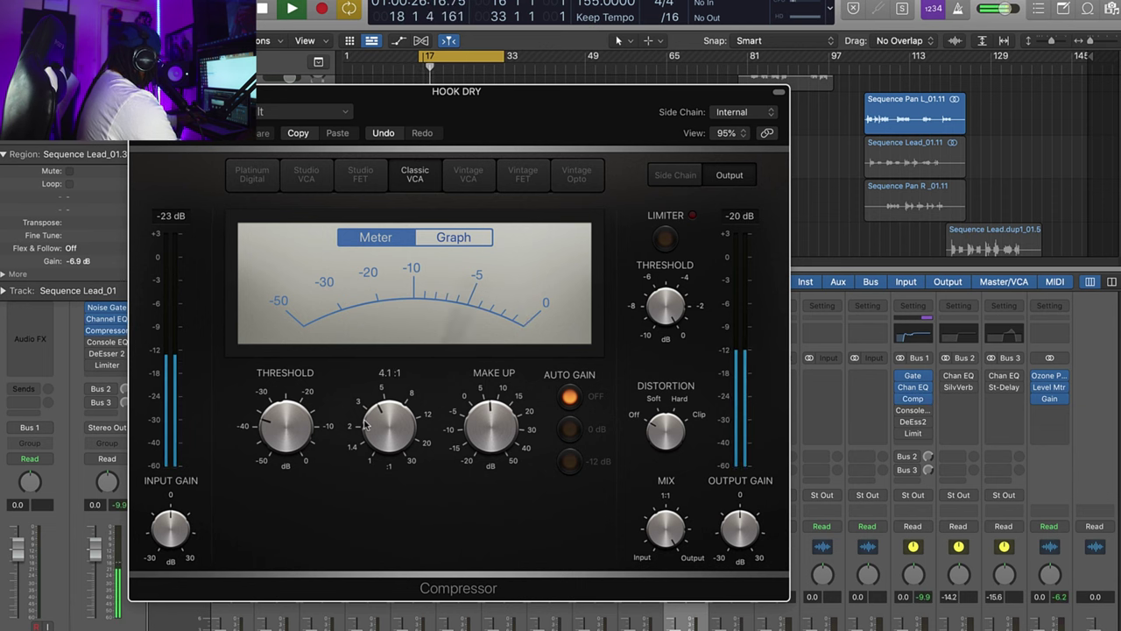
pyautogui.moveTo(277, 427)
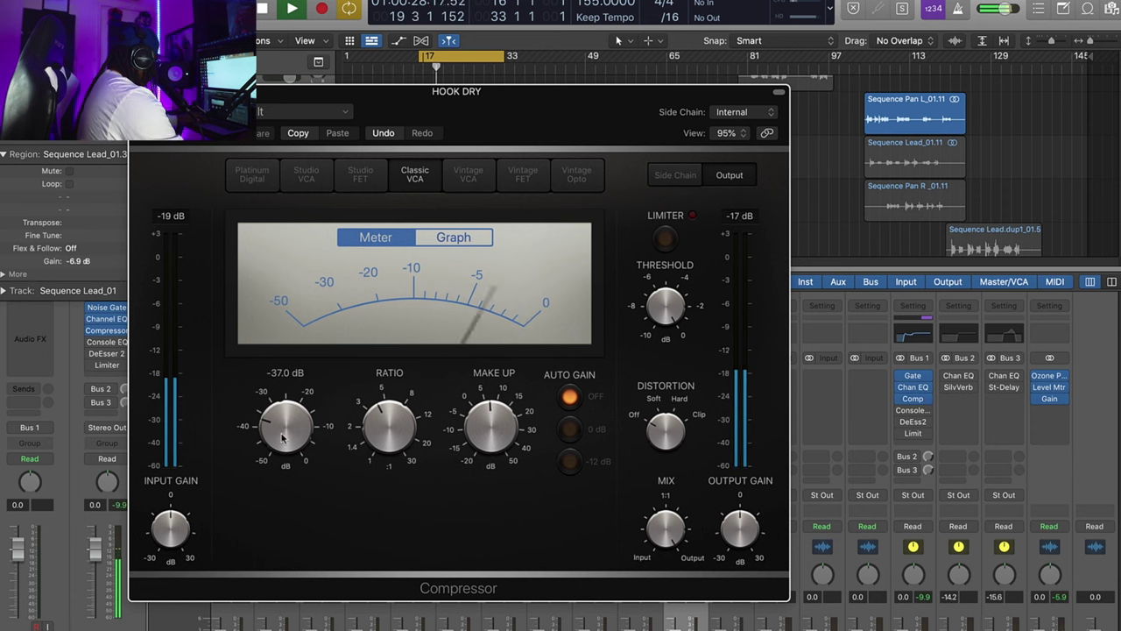
pyautogui.moveTo(281, 437); pyautogui.dragTo(283, 441)
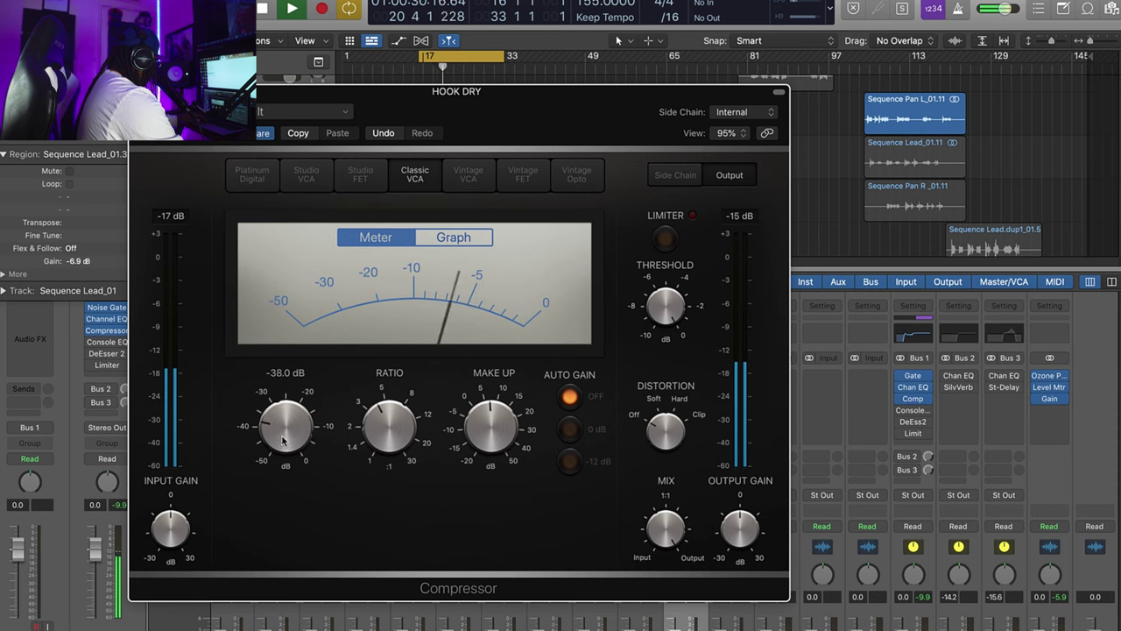
pyautogui.moveTo(282, 441); pyautogui.dragTo(284, 443)
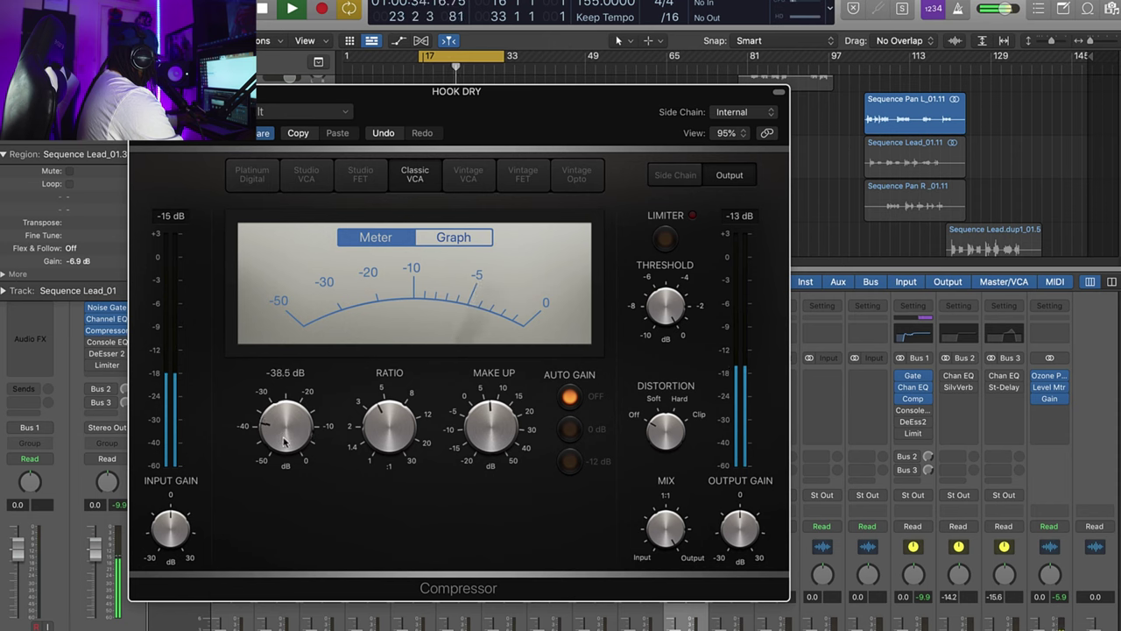
pyautogui.moveTo(283, 443); pyautogui.dragTo(280, 435)
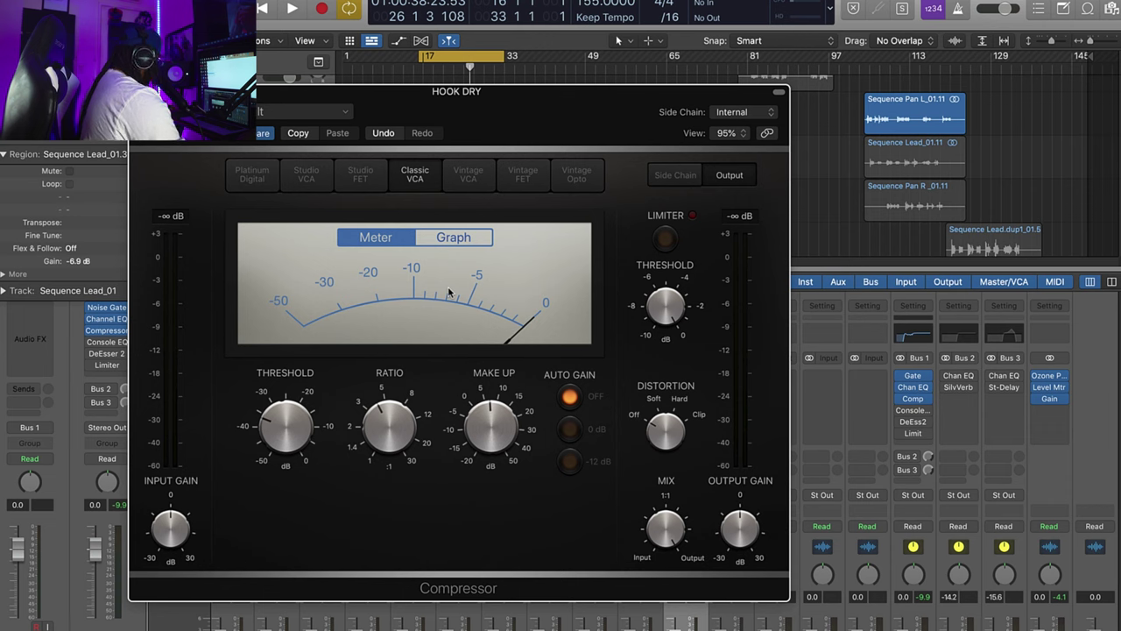
# - Play the cycle to check the Compressor's gain reduction against its ratio and threshold settings
pyautogui.moveTo(421, 369)
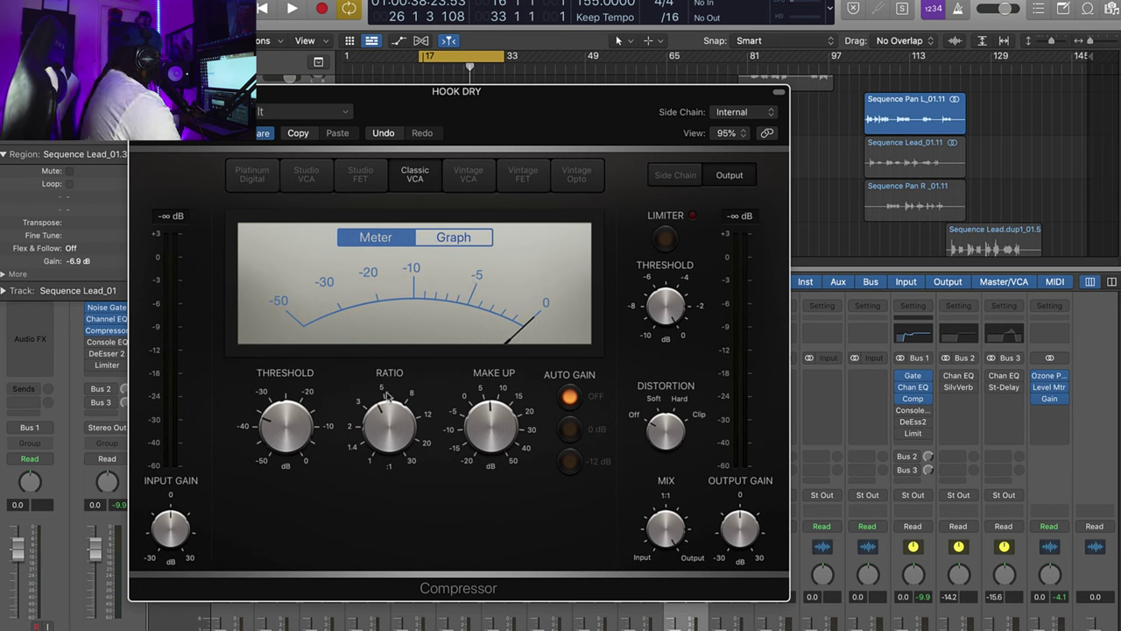
pyautogui.press('space')
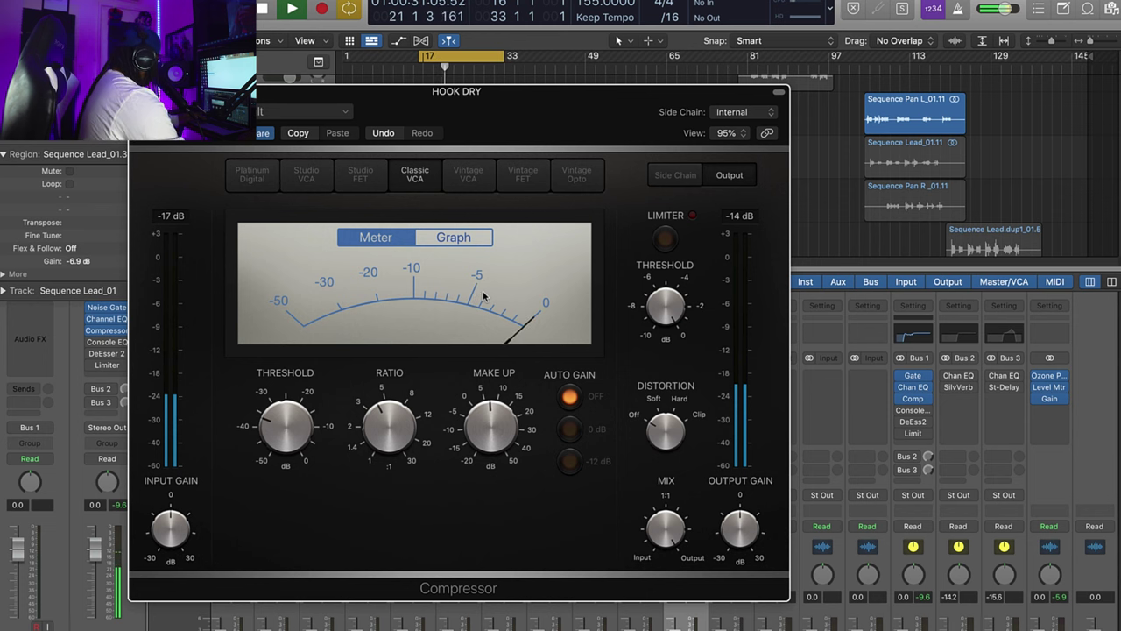
pyautogui.moveTo(349, 431)
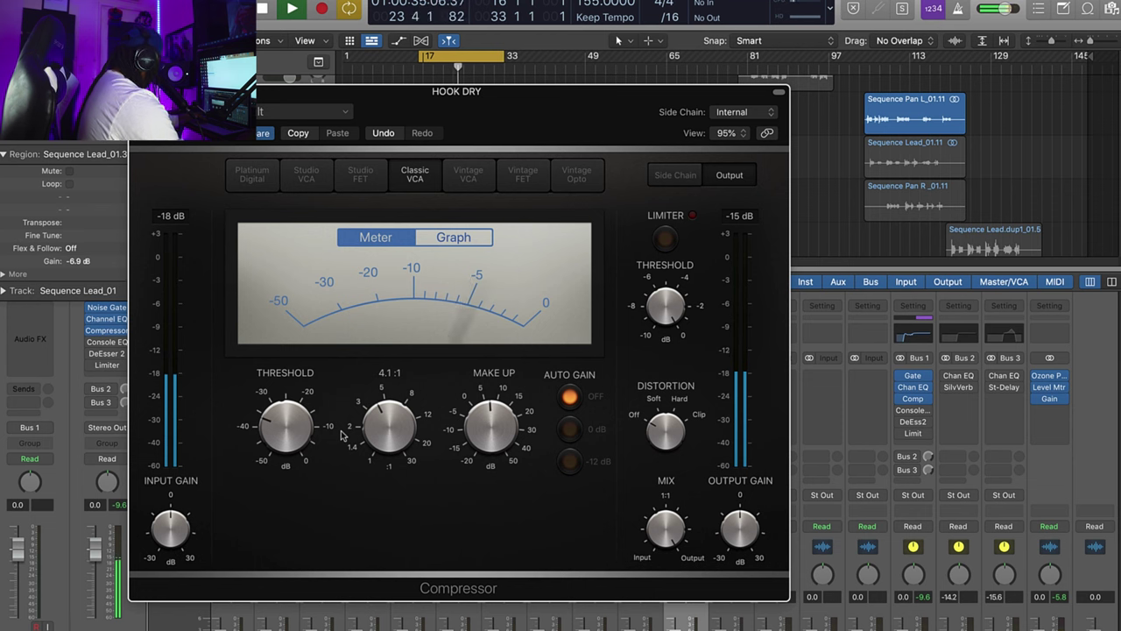
pyautogui.moveTo(313, 438)
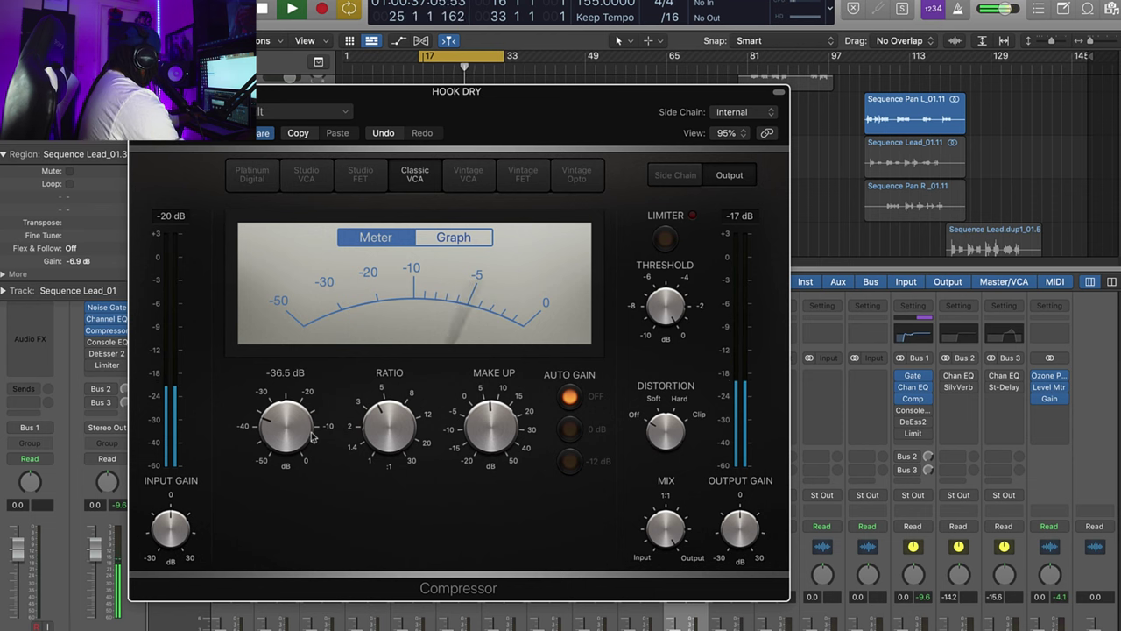
pyautogui.press('space')
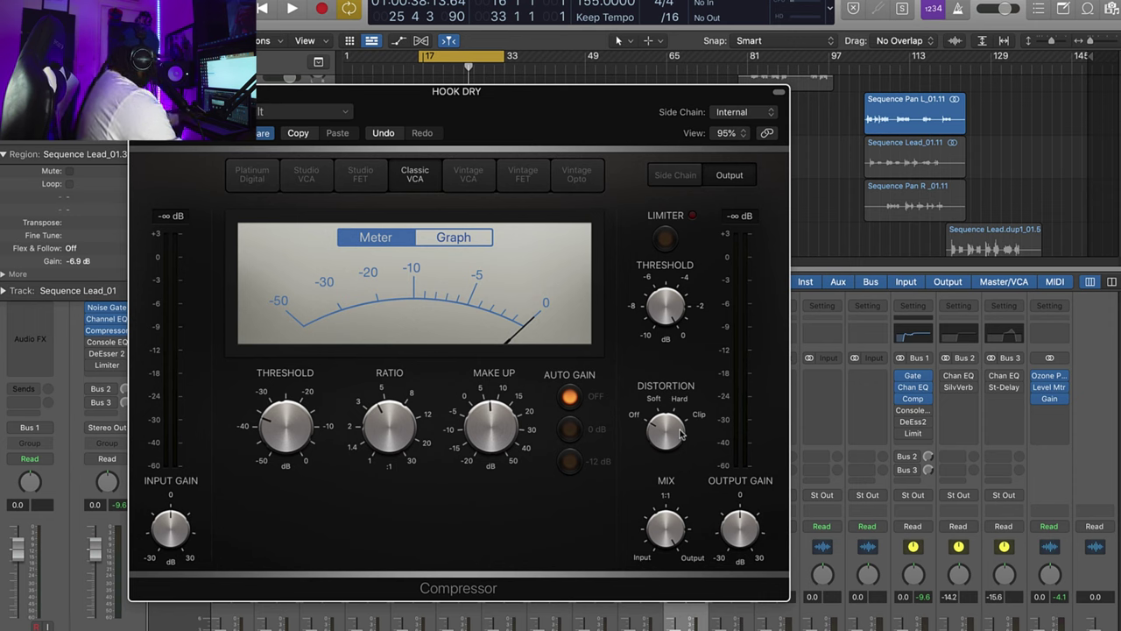
# - Set the Compressor's distortion to Soft, auditioning it with playback, and close the plug-in window
pyautogui.press('space')
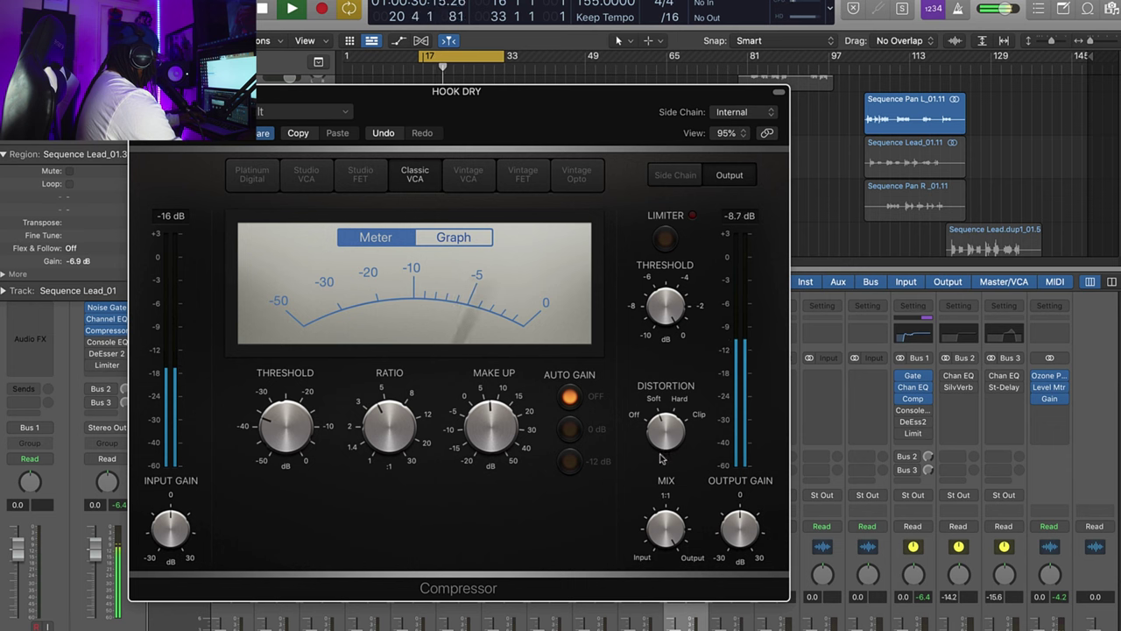
pyautogui.press('space')
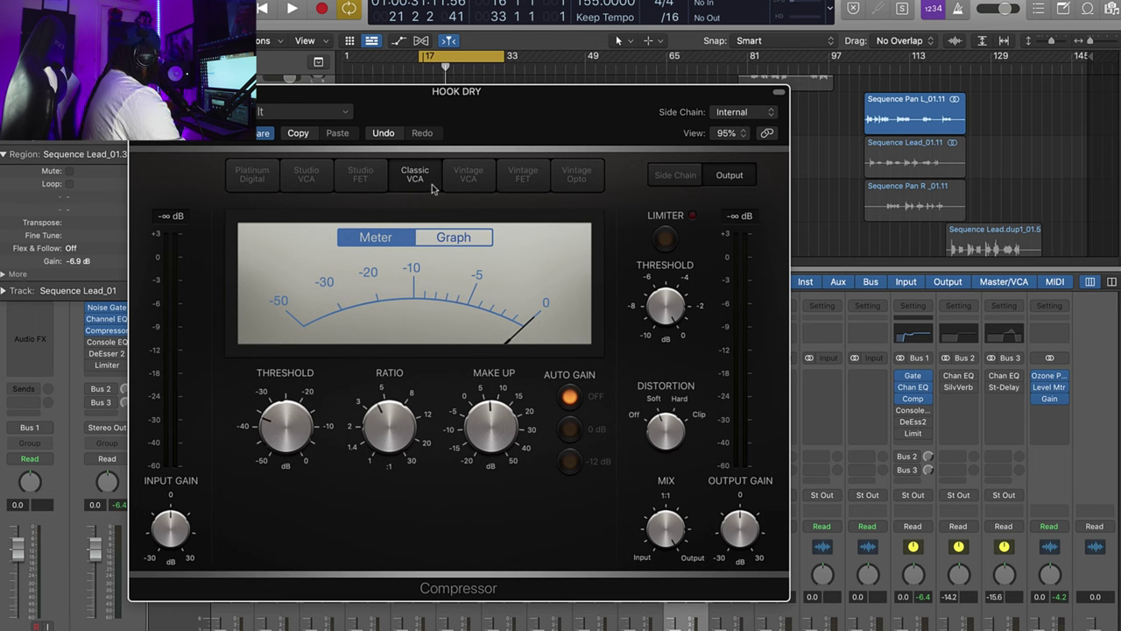
pyautogui.moveTo(577, 120); pyautogui.dragTo(662, 121)
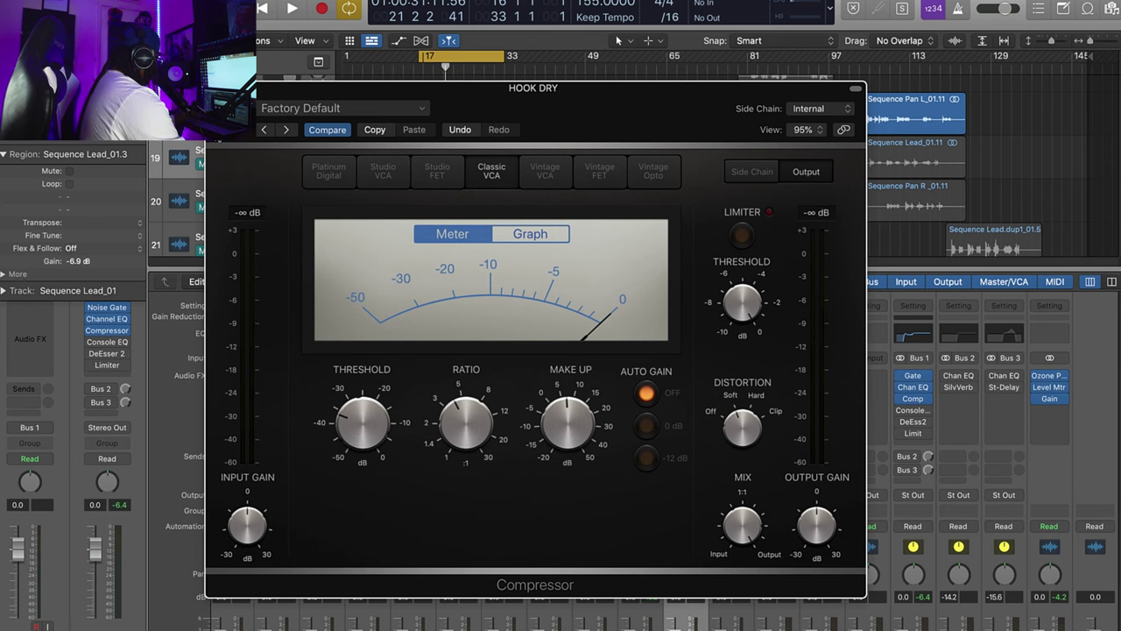
pyautogui.press('super+w')
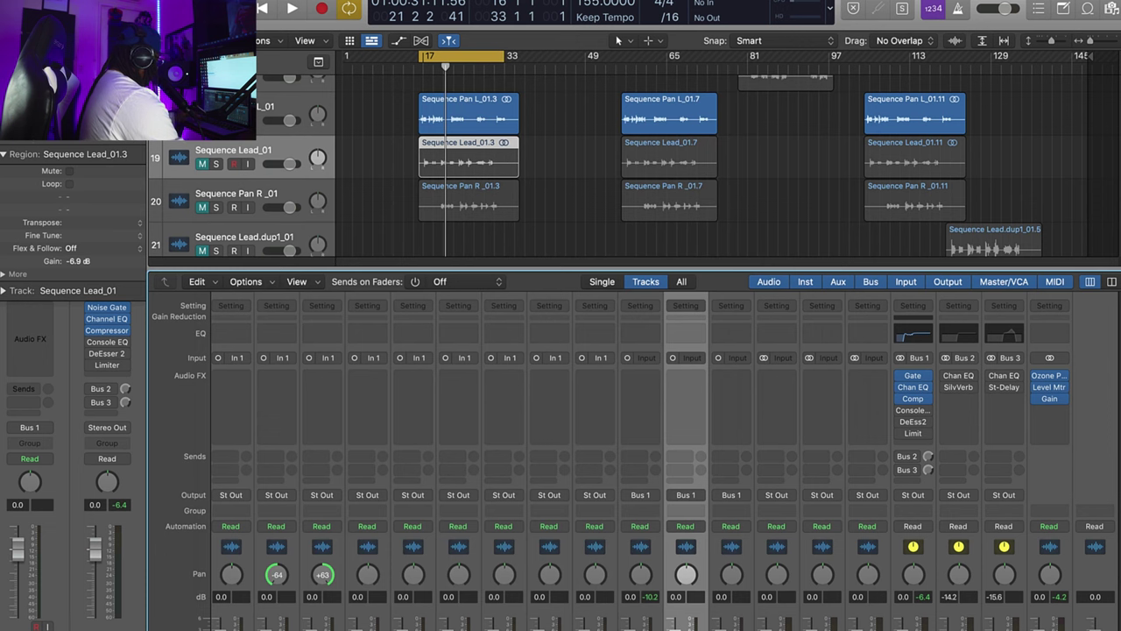
# - Open the Vintage Console EQ on the Bus 1 channel and try out a boost of its High Gain
pyautogui.click(915, 411)
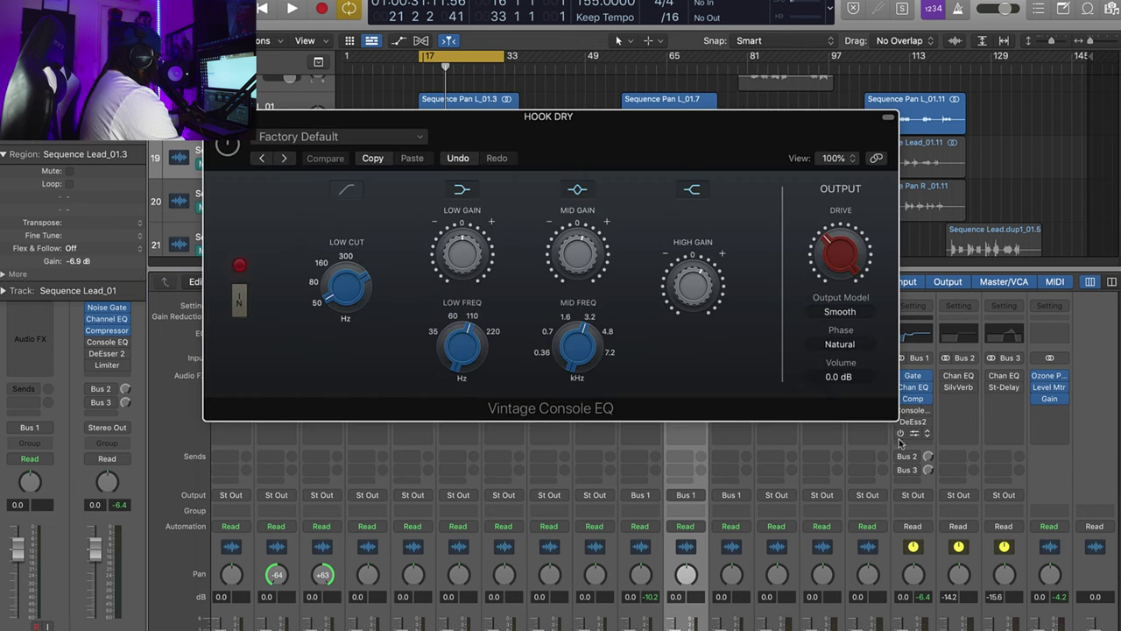
pyautogui.moveTo(689, 278)
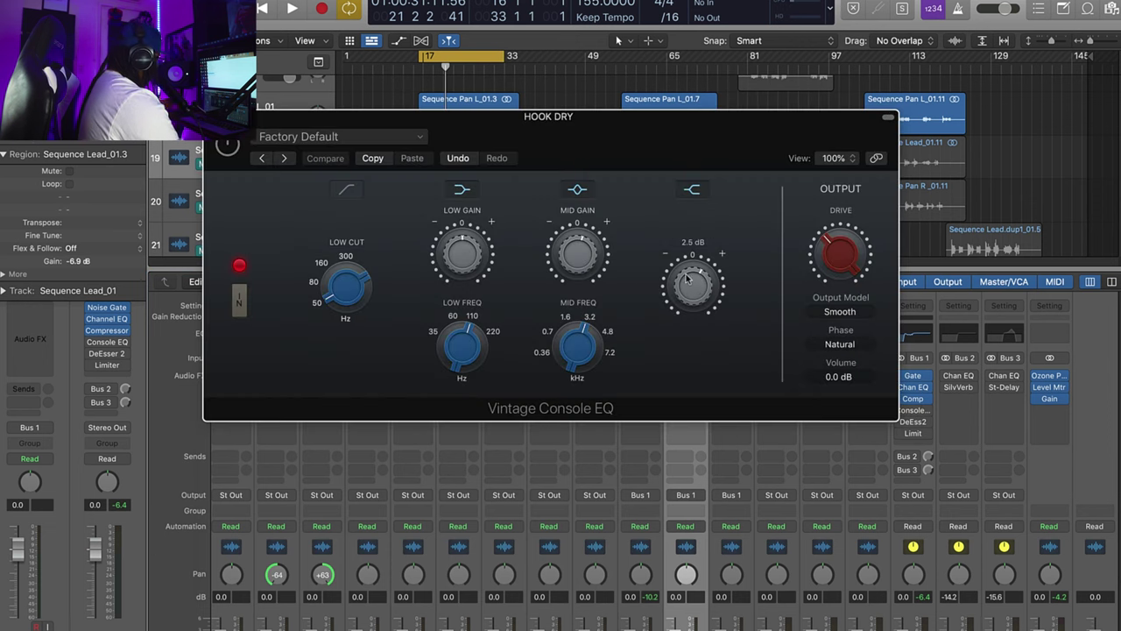
pyautogui.doubleClick(690, 280)
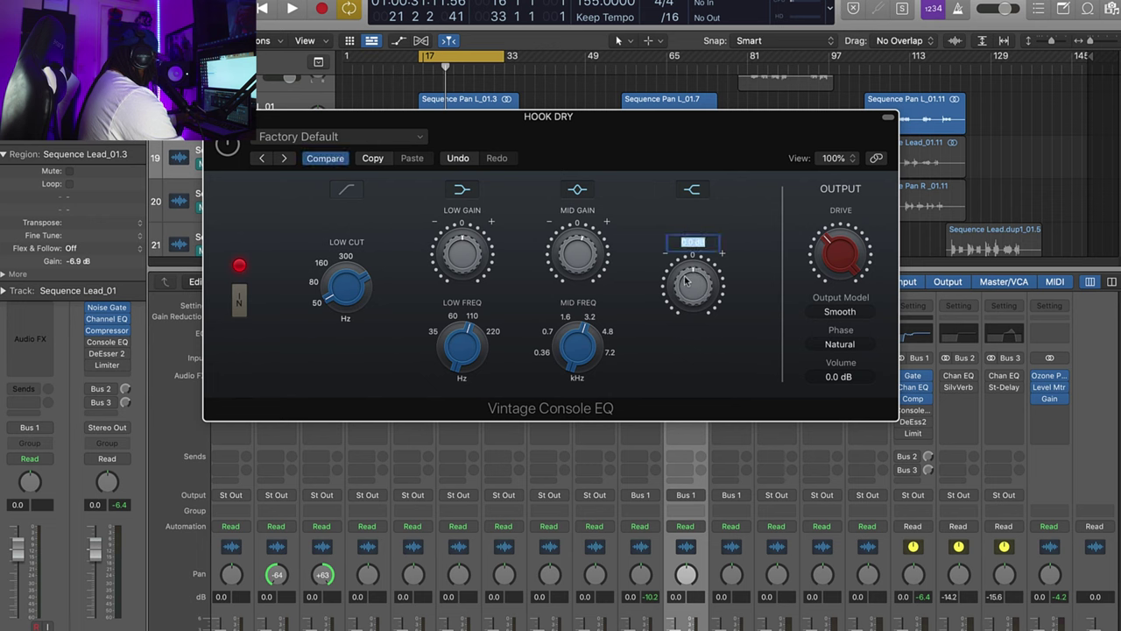
pyautogui.write('5')
pyautogui.press('Return')
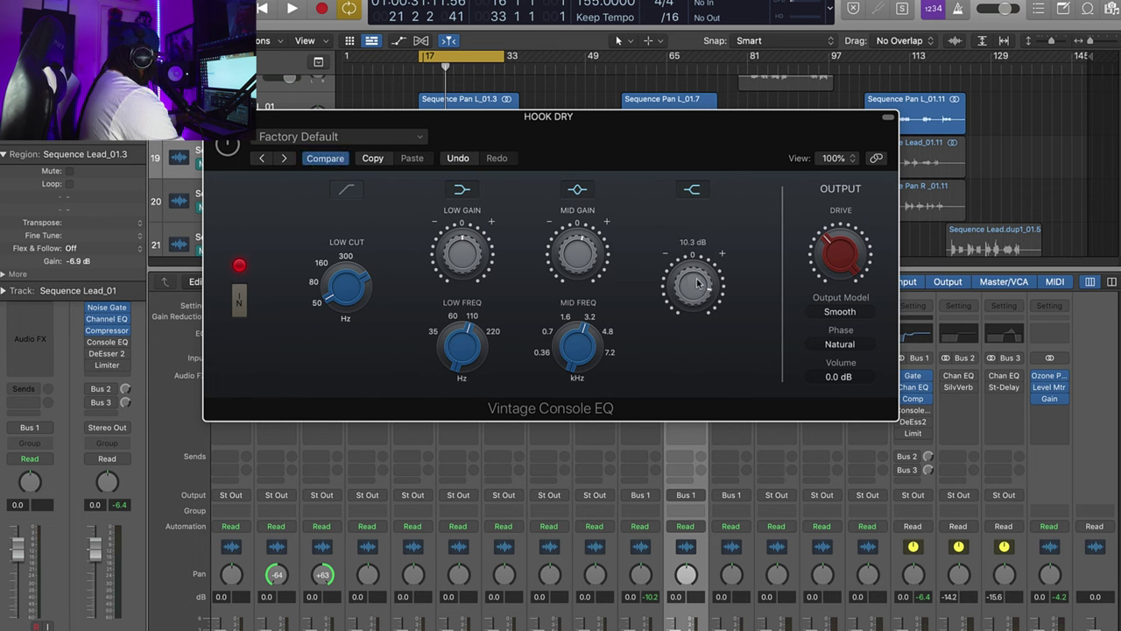
pyautogui.doubleClick(698, 279)
pyautogui.click(746, 351)
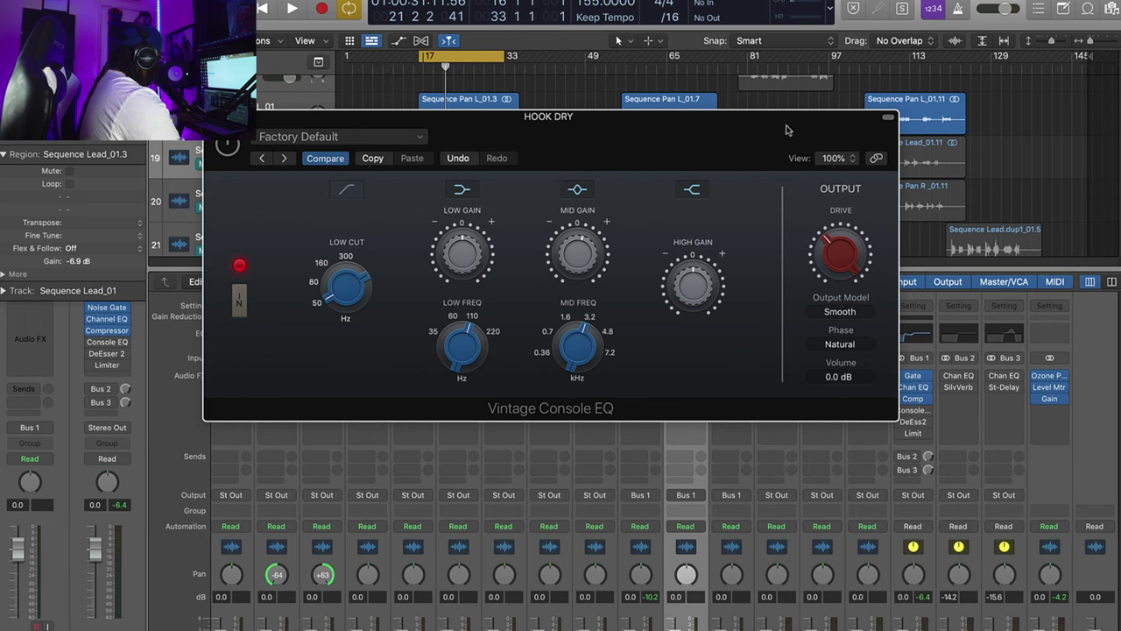
# - Reload the Vintage Console EQ from the Vintage EQ Collection in its Bus 1 insert slot
pyautogui.click(928, 412)
pyautogui.moveTo(959, 546)
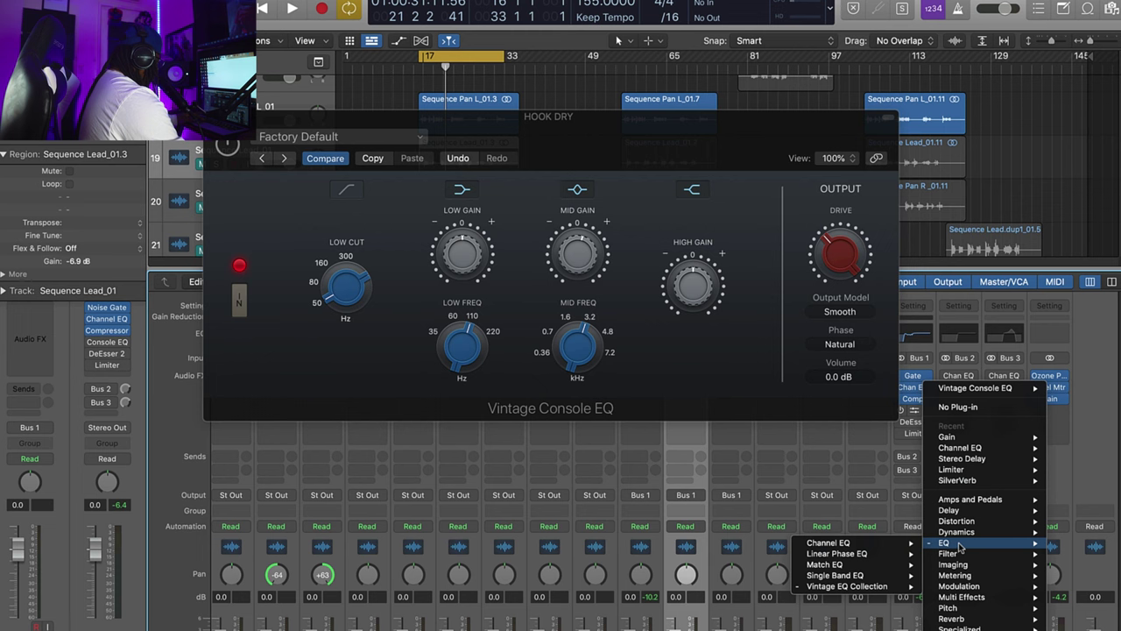
pyautogui.moveTo(866, 590)
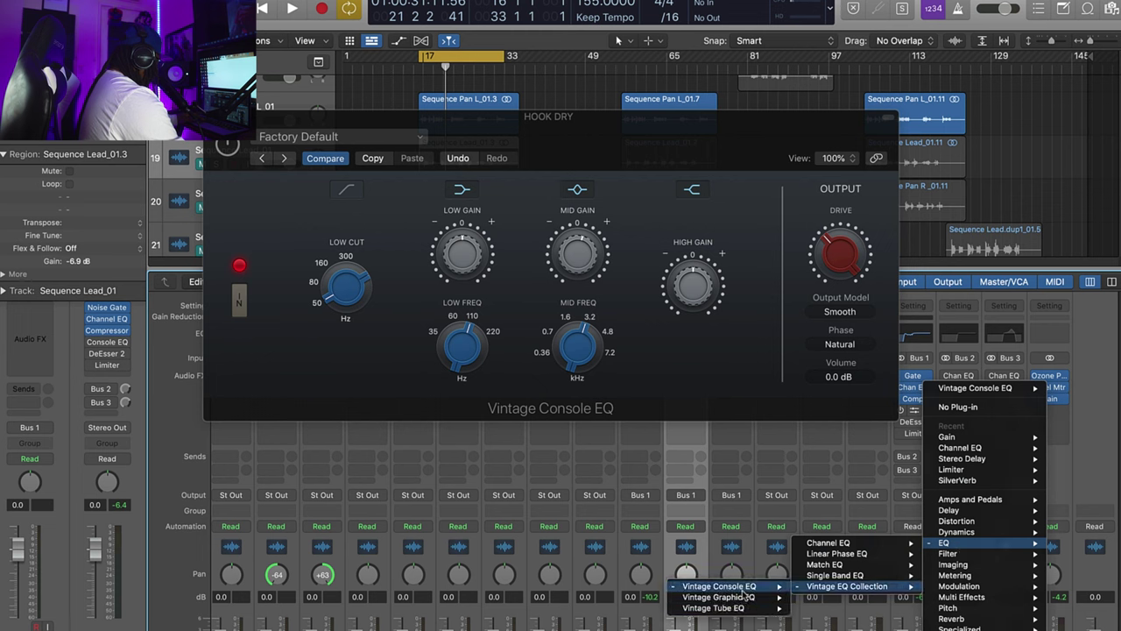
pyautogui.click(624, 587)
# - Reset the Vintage Console EQ's Mid Gain and High Gain to 0 dB, and raise the High Gain slightly during playback
pyautogui.moveTo(698, 298)
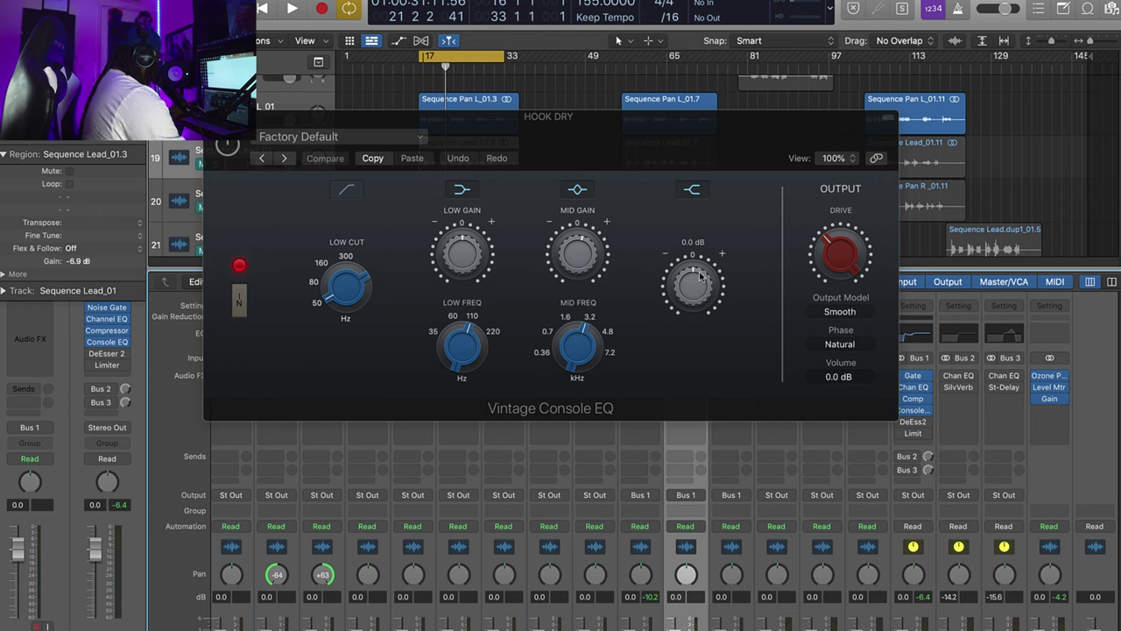
pyautogui.keyDown('alt'); pyautogui.click(579, 241); pyautogui.keyUp('alt')
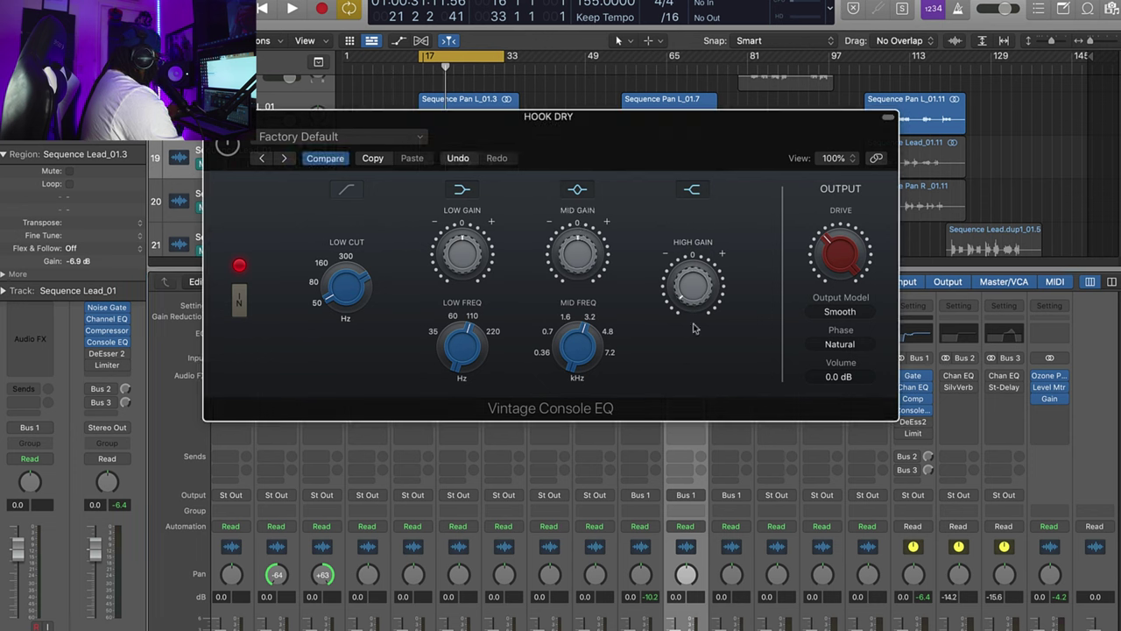
pyautogui.keyDown('alt'); pyautogui.click(692, 279); pyautogui.keyUp('alt')
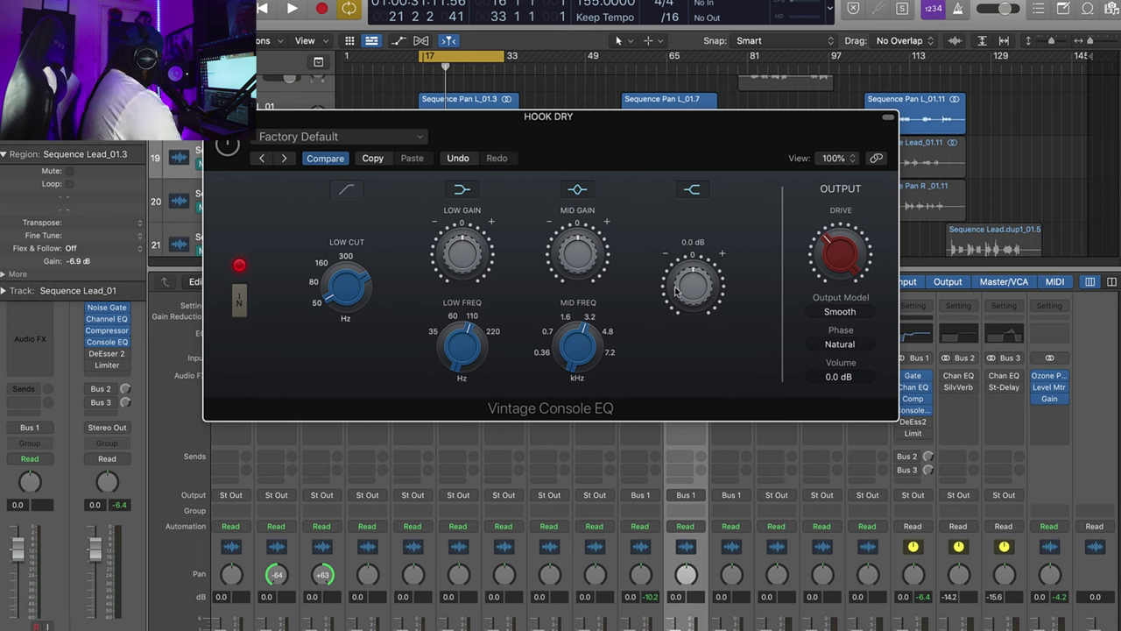
pyautogui.press('space')
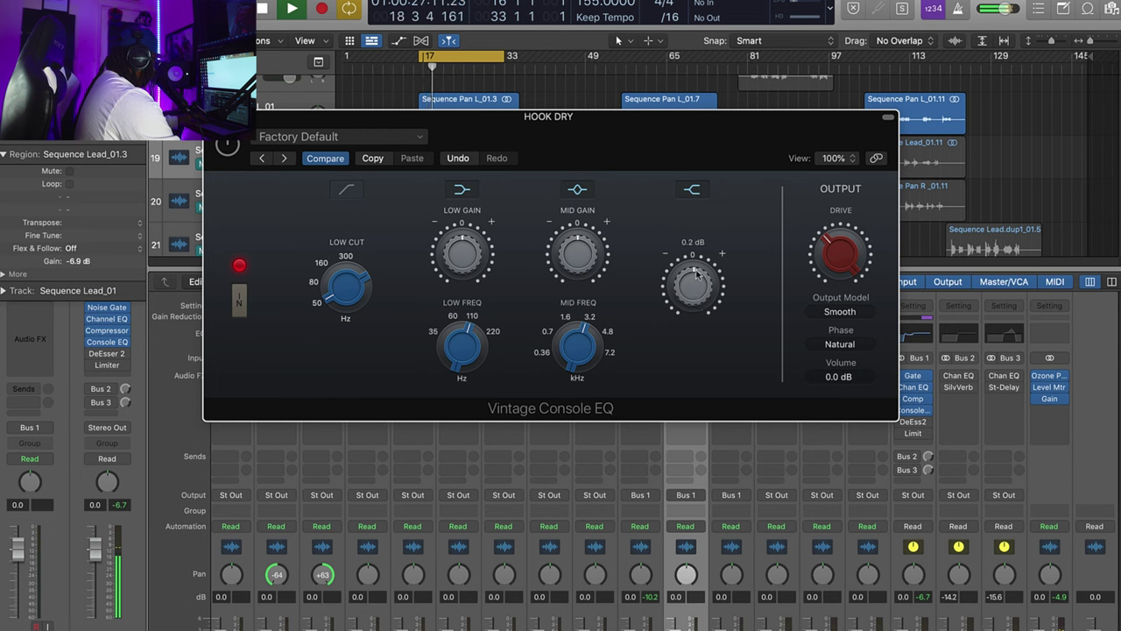
pyautogui.moveTo(698, 276); pyautogui.dragTo(698, 260)
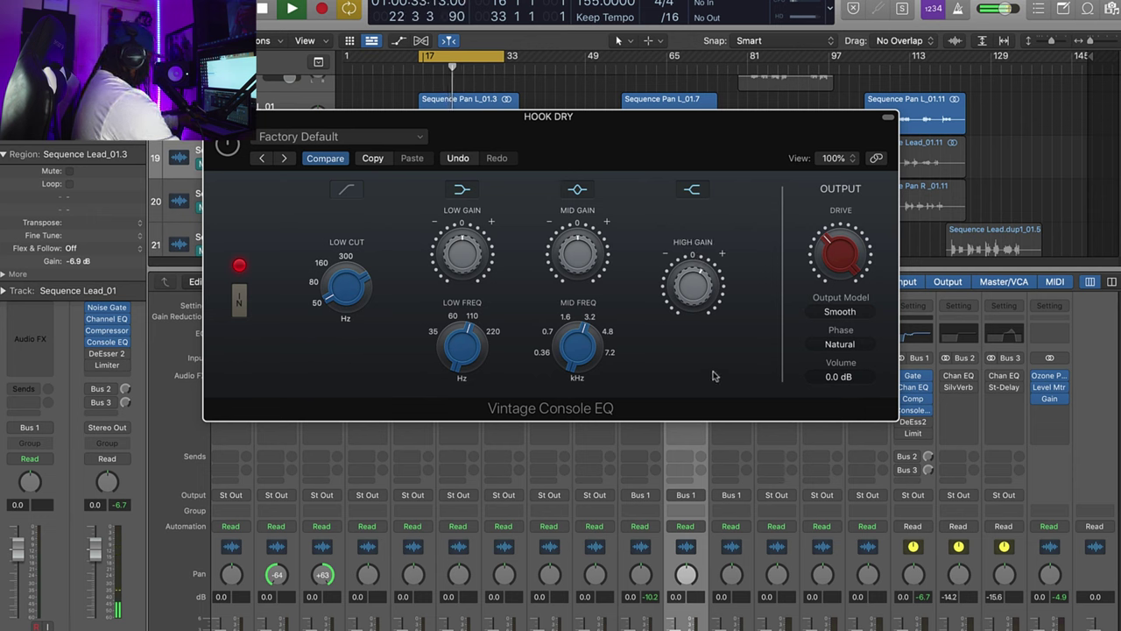
# - Audition the Vintage Console EQ settings with playback, stop it, and close the plug-in window
pyautogui.moveTo(697, 278)
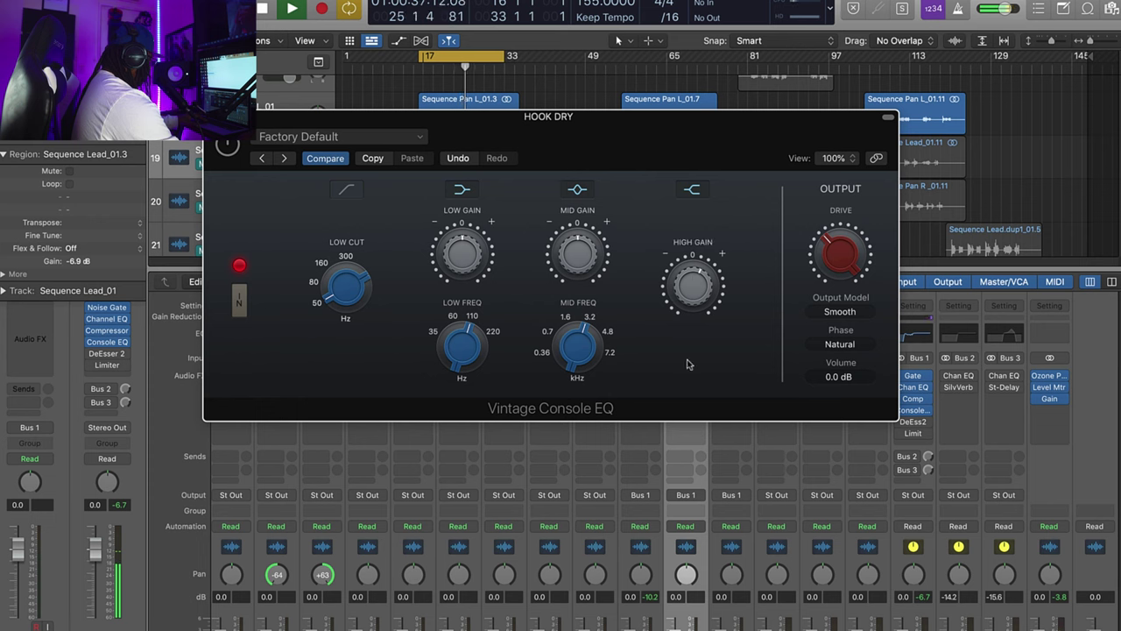
pyautogui.moveTo(587, 249)
pyautogui.moveTo(585, 248); pyautogui.dragTo(580, 245)
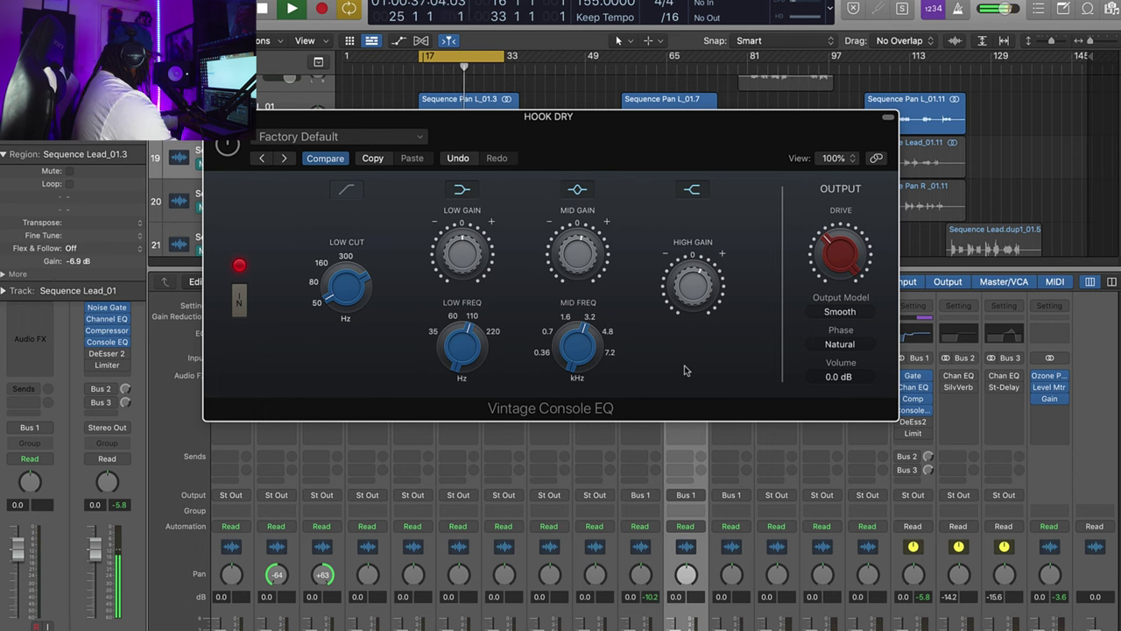
pyautogui.press('space')
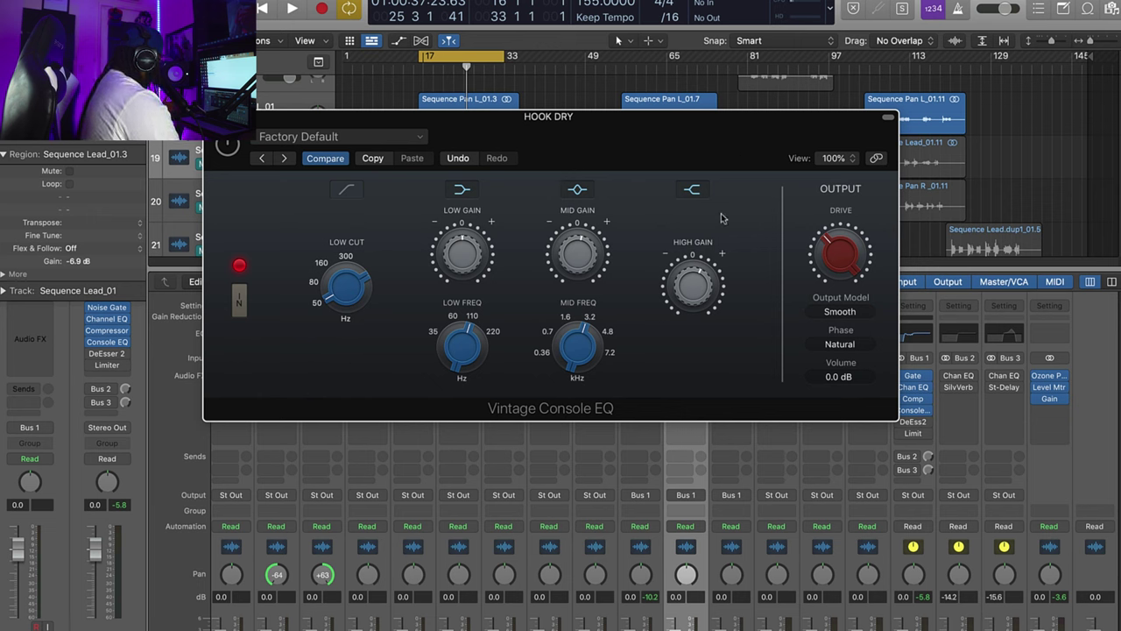
pyautogui.moveTo(694, 238)
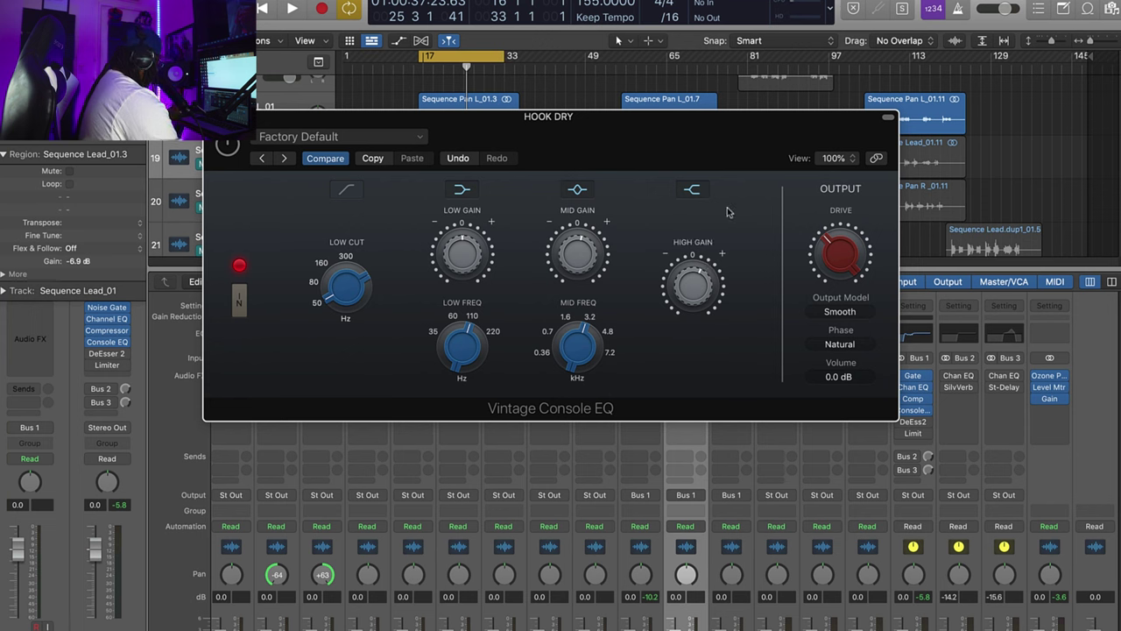
pyautogui.moveTo(705, 281)
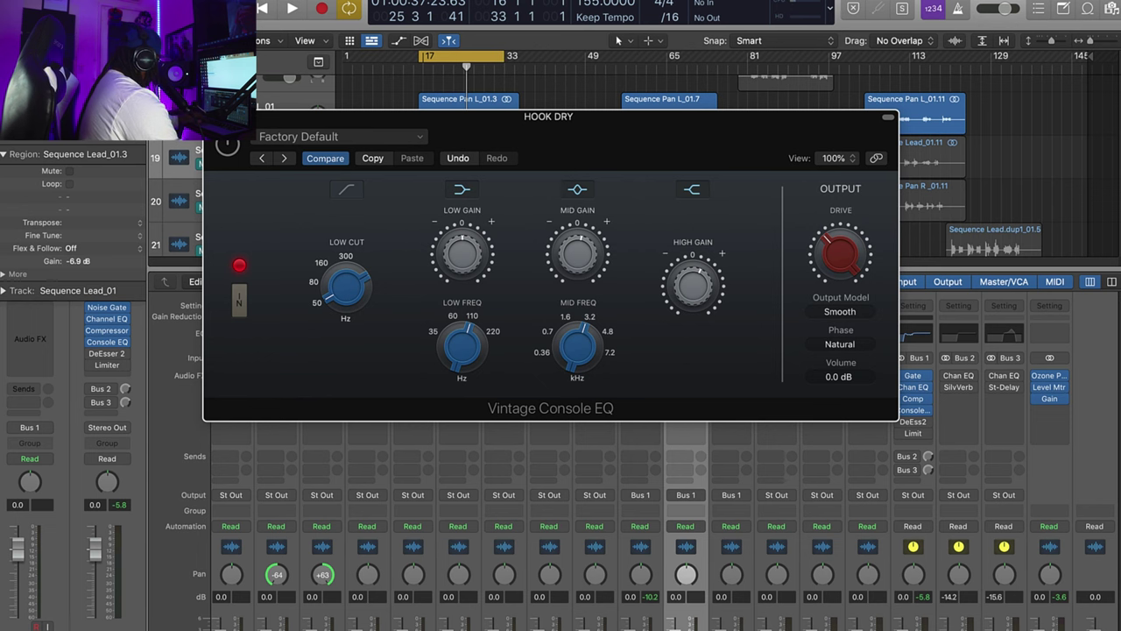
pyautogui.press('super+w')
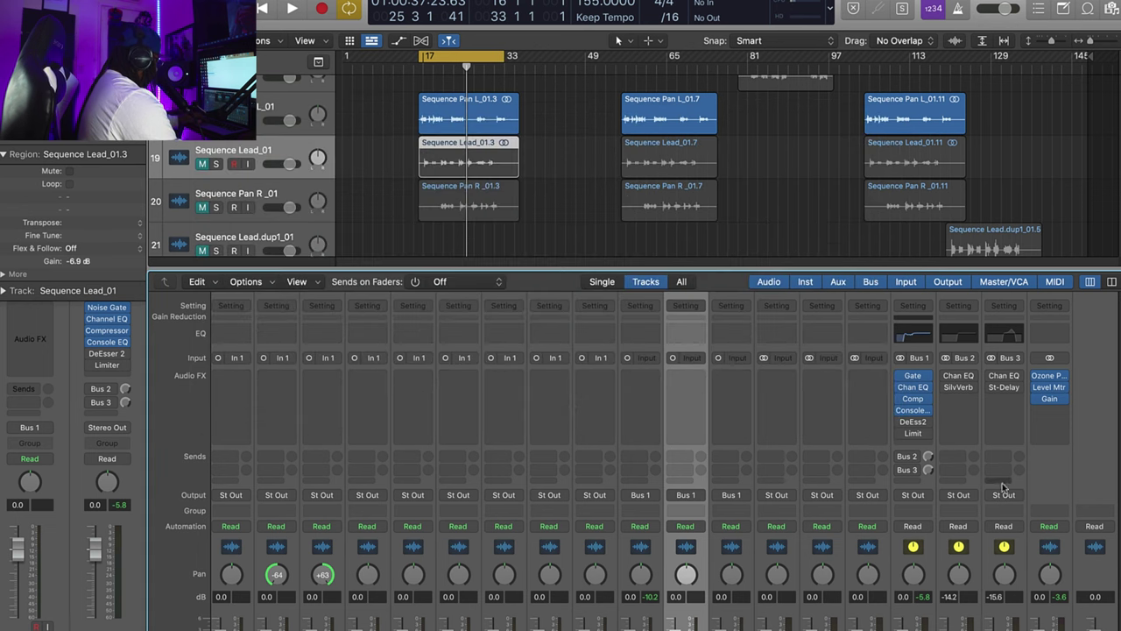
# - Open DeEsser 2 on the Bus 1 channel, try Relative mode, and set the mode back to Absolute
pyautogui.click(914, 425)
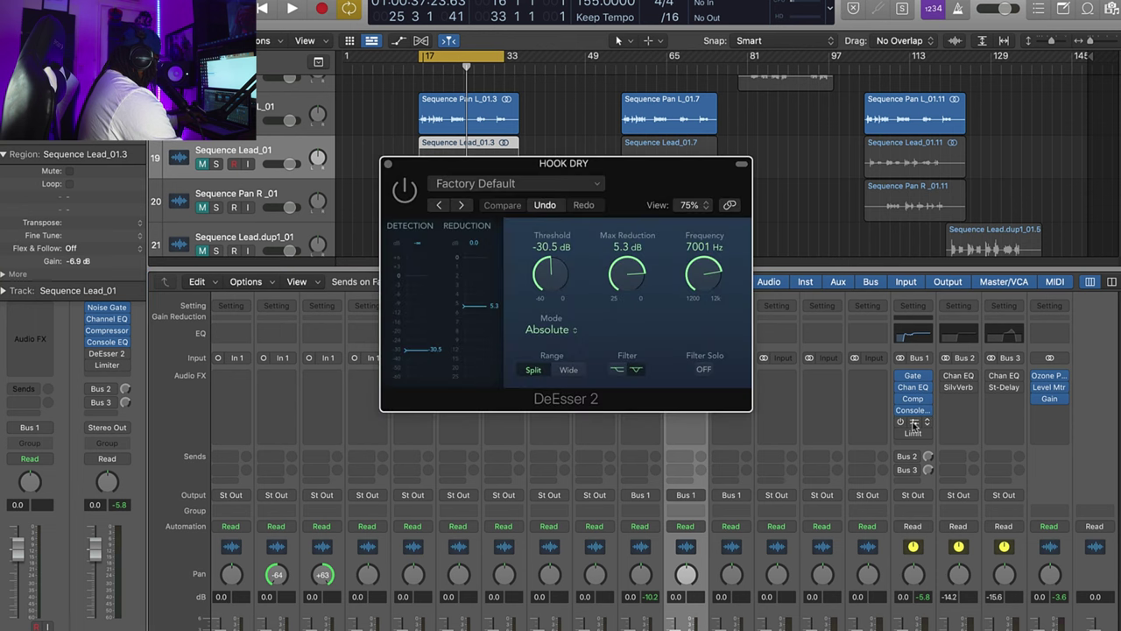
pyautogui.click(571, 331)
pyautogui.click(574, 320)
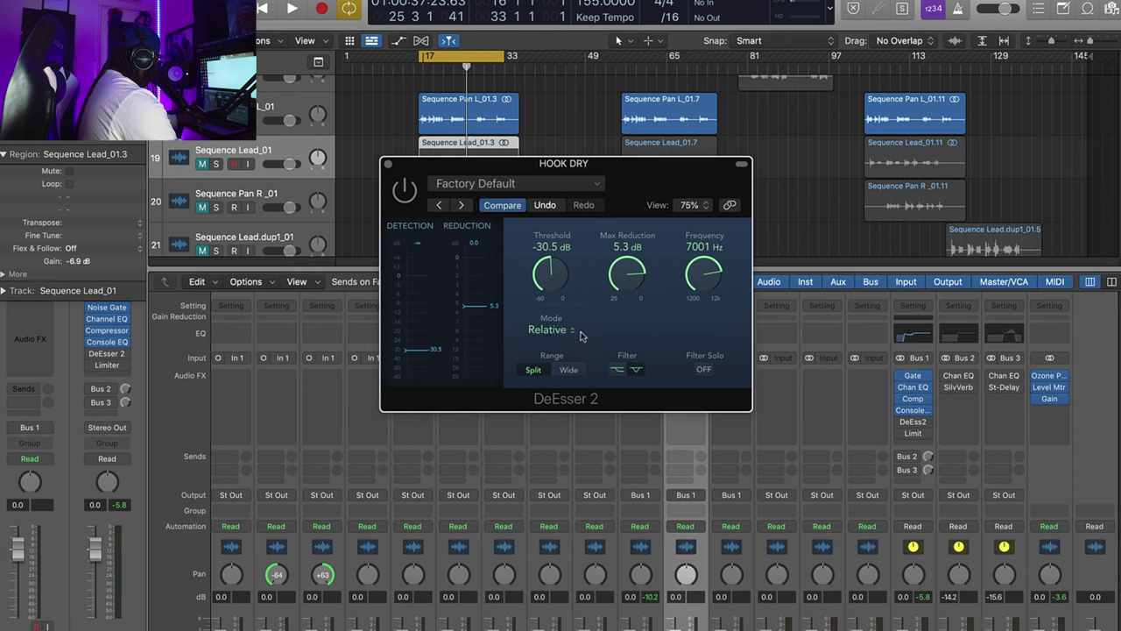
pyautogui.click(573, 333)
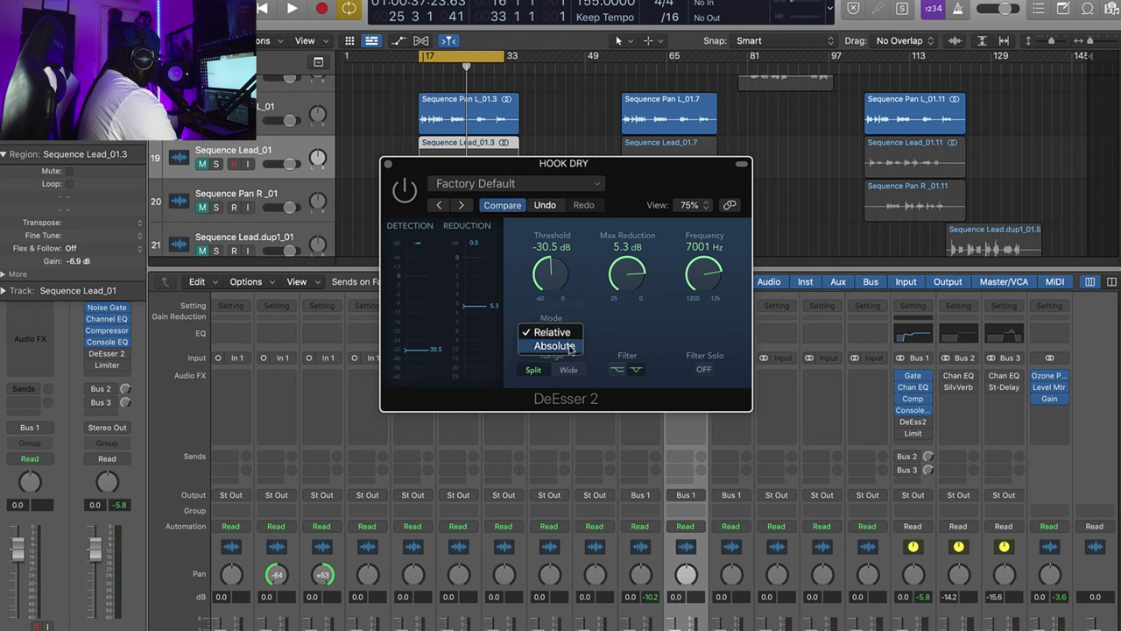
pyautogui.click(571, 347)
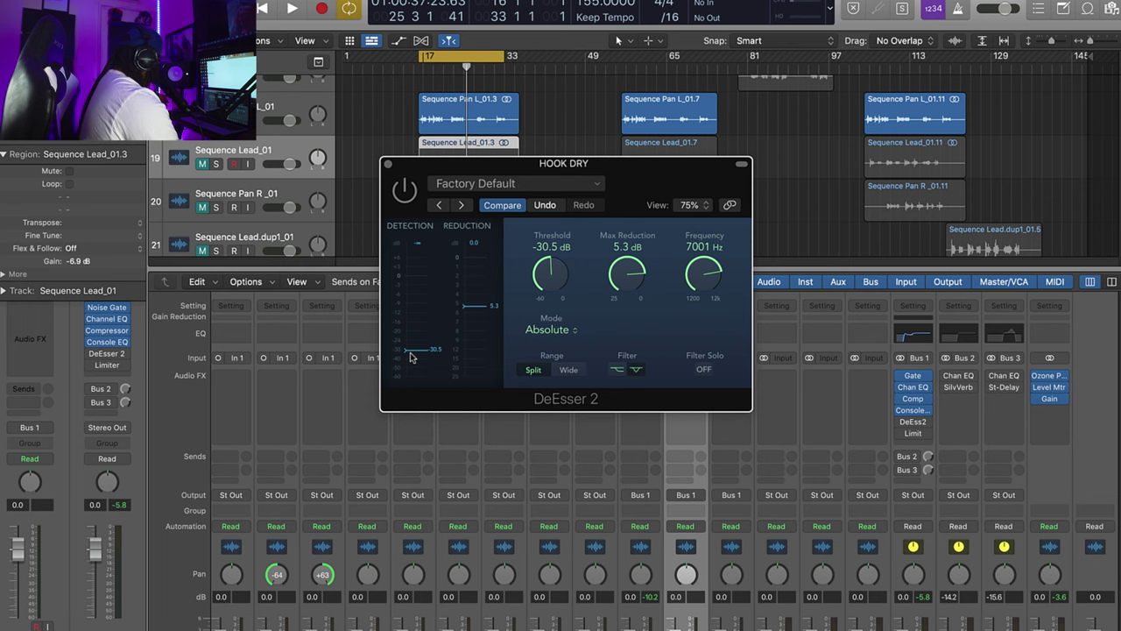
# - Switch on DeEsser 2, tune its threshold to -30.9 dB during playback, and close its window
pyautogui.moveTo(409, 351); pyautogui.dragTo(408, 304)
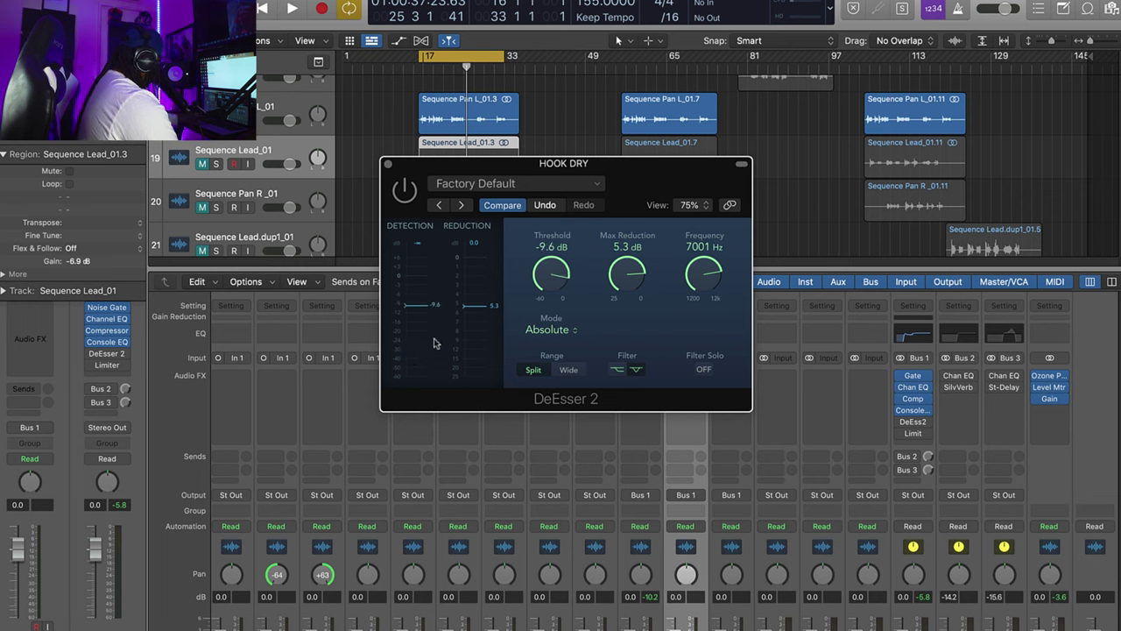
pyautogui.press('space')
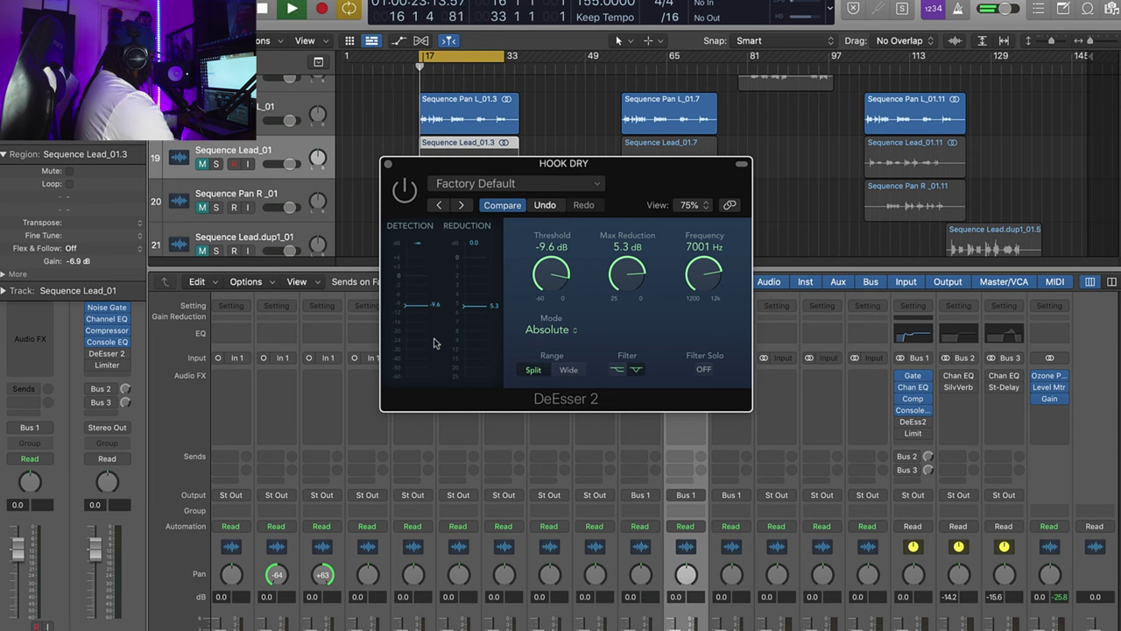
pyautogui.moveTo(410, 306); pyautogui.dragTo(408, 366)
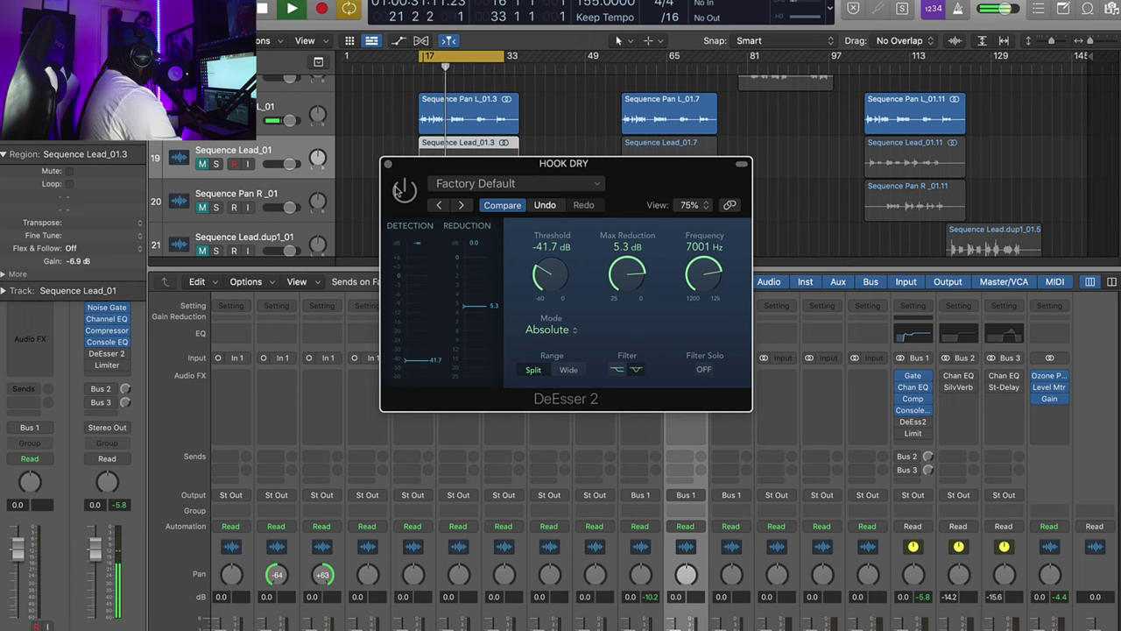
pyautogui.moveTo(408, 366); pyautogui.dragTo(411, 352)
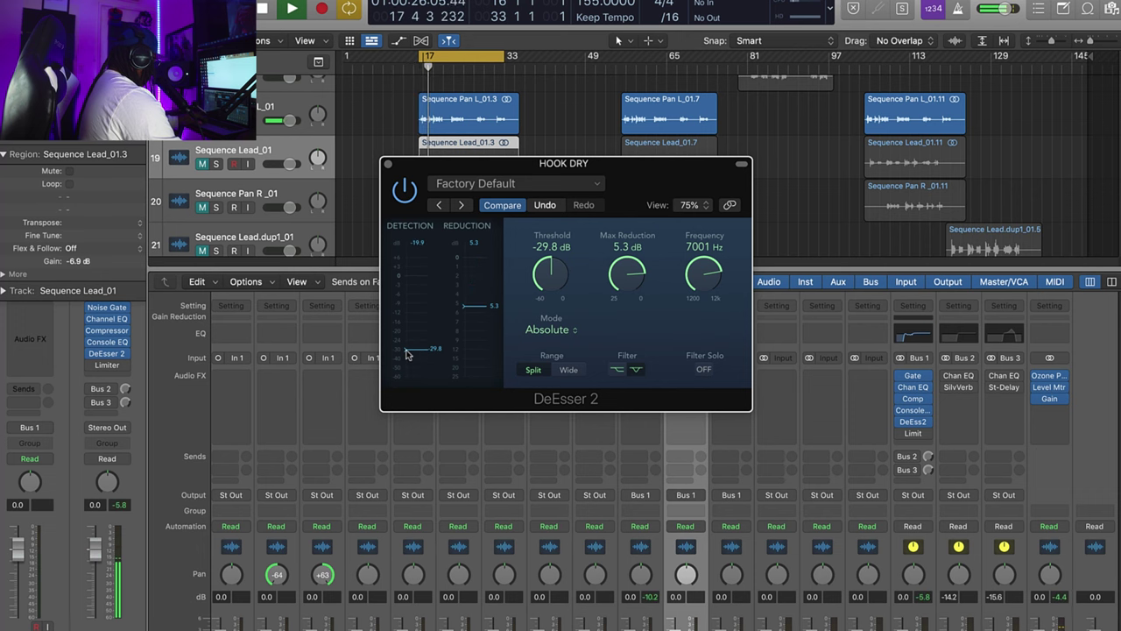
pyautogui.moveTo(408, 352); pyautogui.dragTo(408, 352)
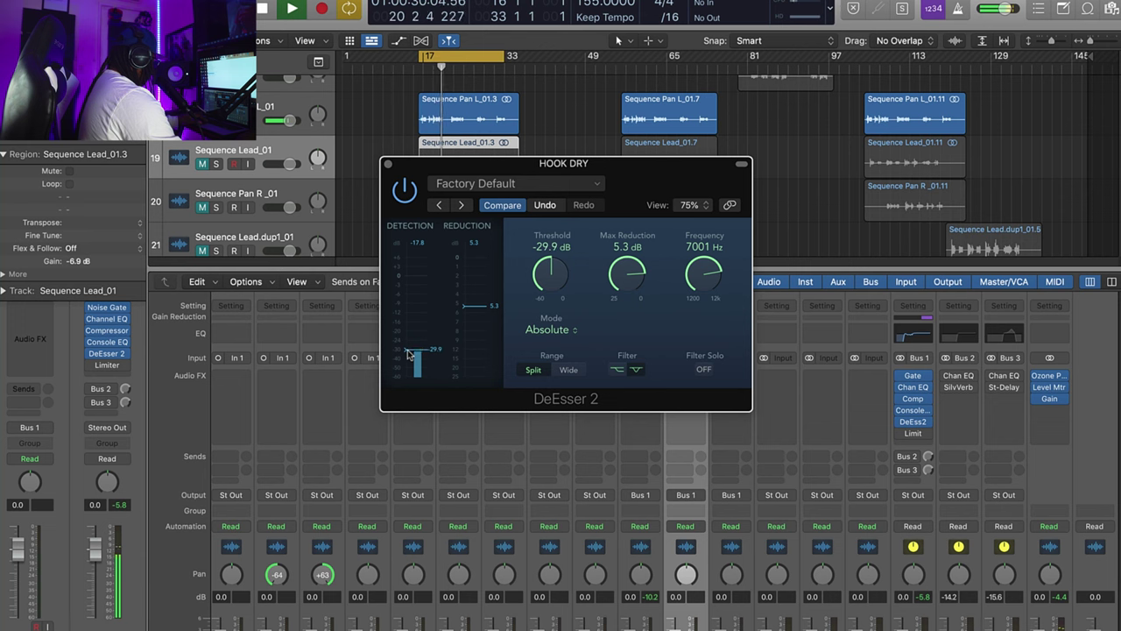
pyautogui.moveTo(408, 352); pyautogui.dragTo(409, 354)
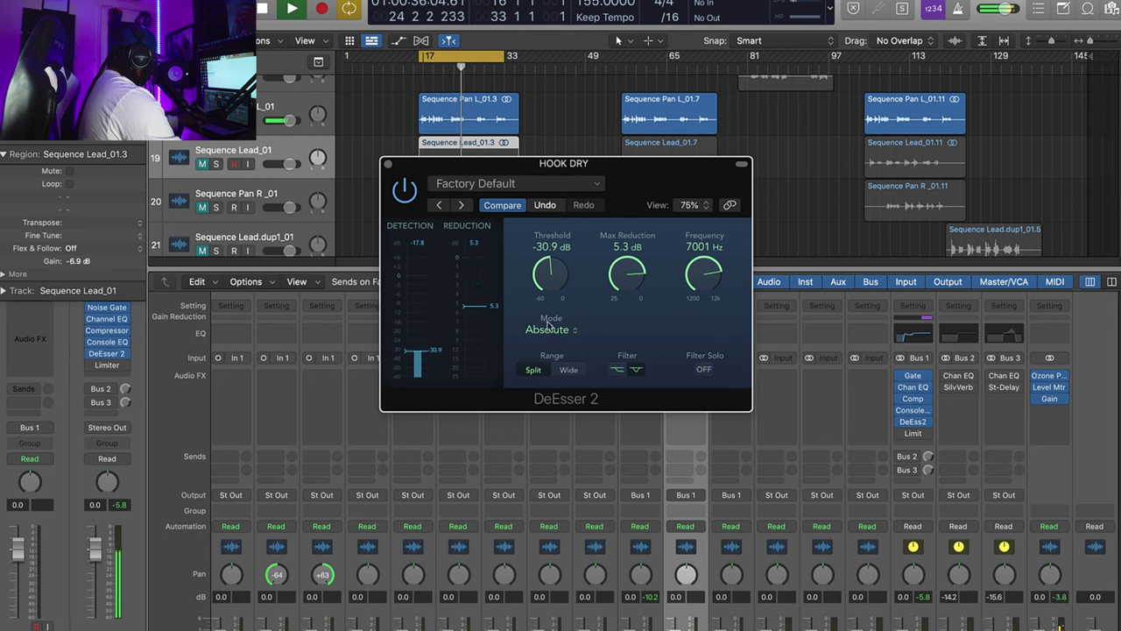
pyautogui.press('space')
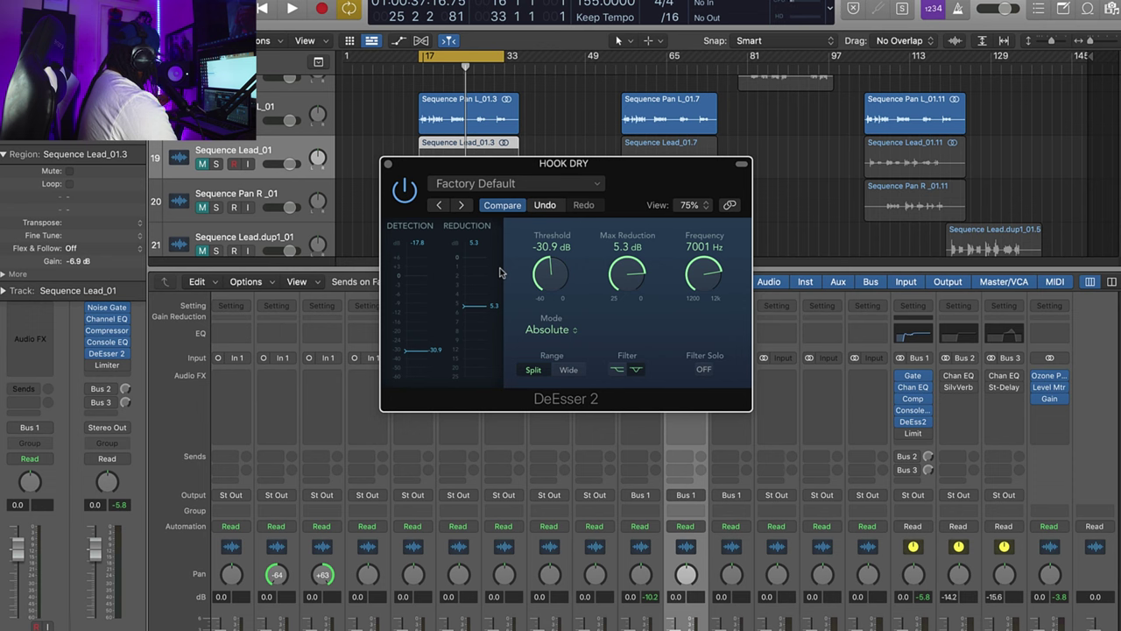
pyautogui.moveTo(669, 195); pyautogui.dragTo(598, 131)
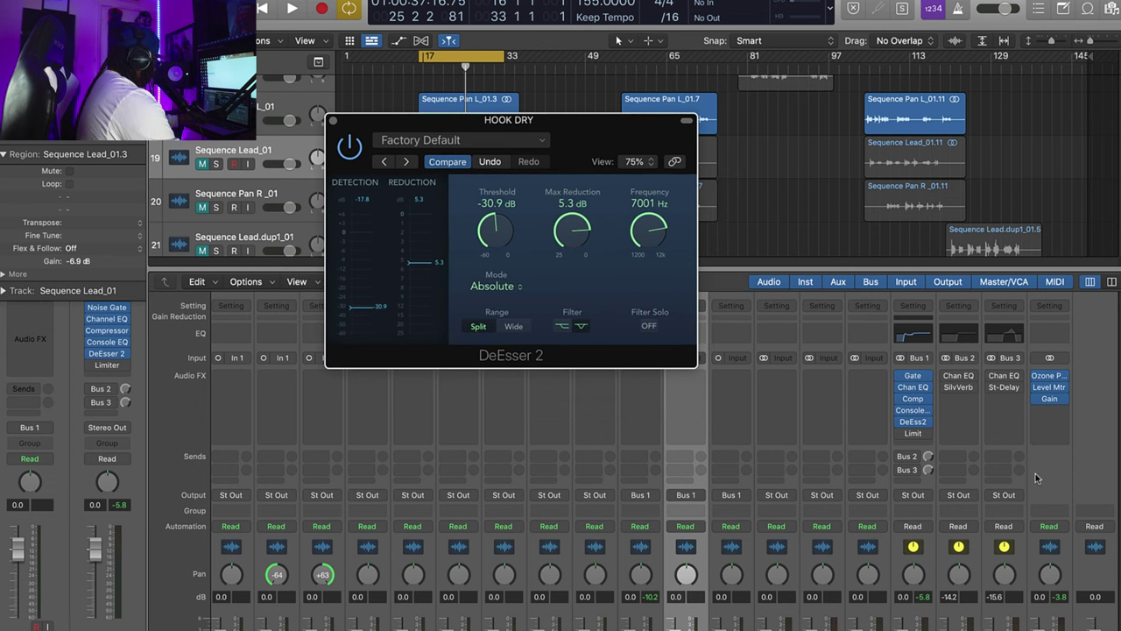
pyautogui.click(332, 122)
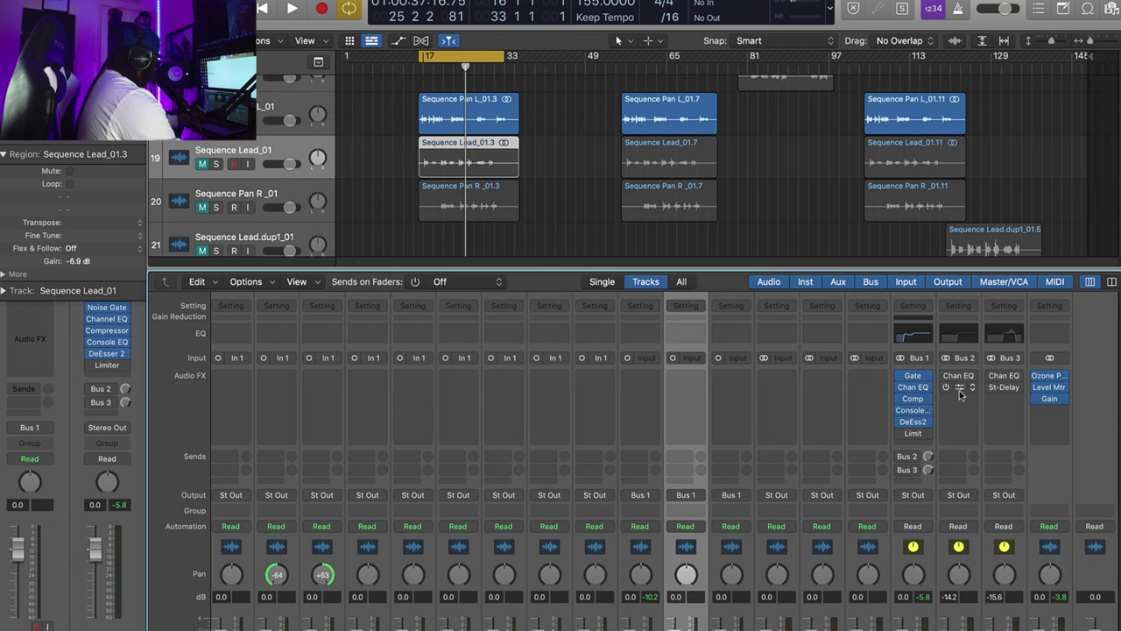
# - Open SilverVerb on the Bus 2 reverb channel and switch it on
pyautogui.click(958, 396)
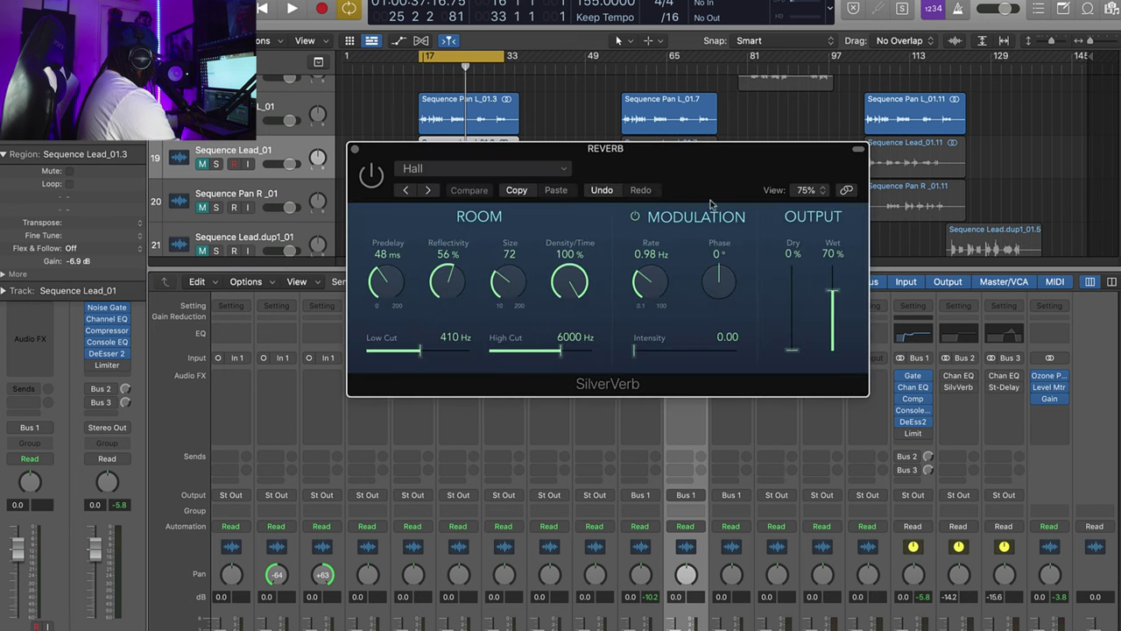
pyautogui.moveTo(716, 168); pyautogui.dragTo(590, 163)
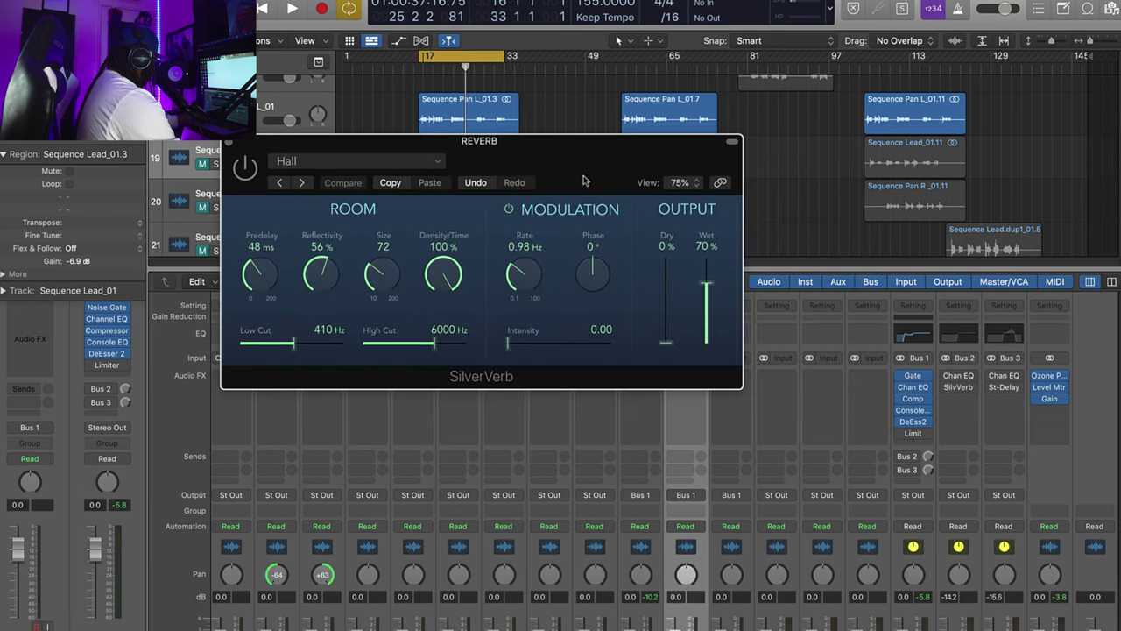
pyautogui.moveTo(580, 162); pyautogui.dragTo(481, 88)
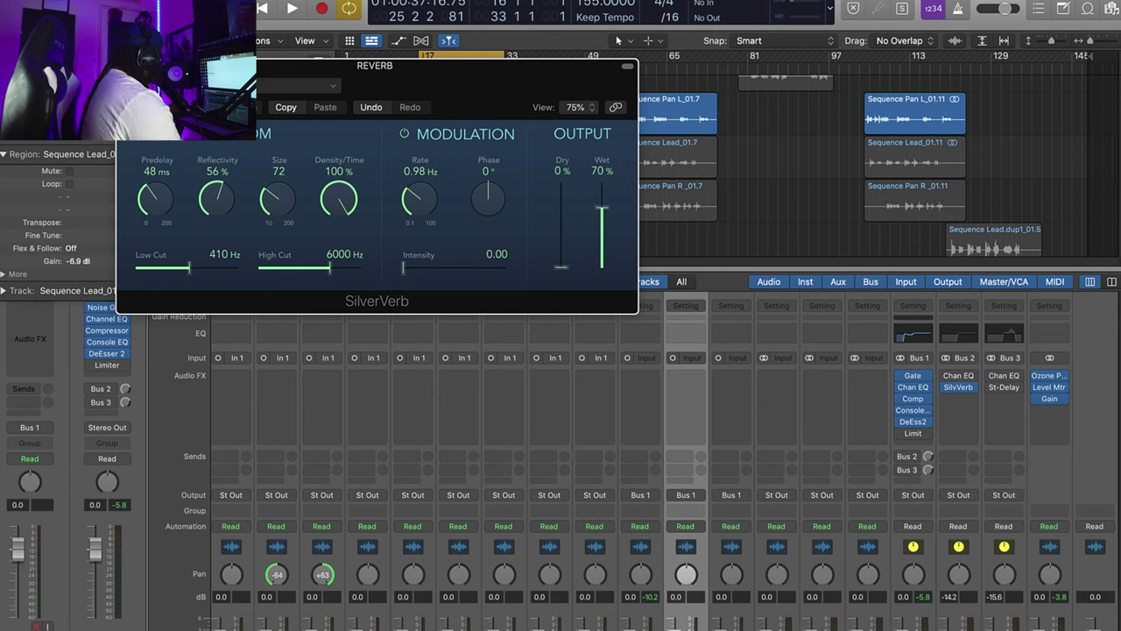
# - Switch to the MilliCalcs tempo calculator in the browser and look up the 1/2 and 1/32 note times at tempo 155
pyautogui.click(31, 187)
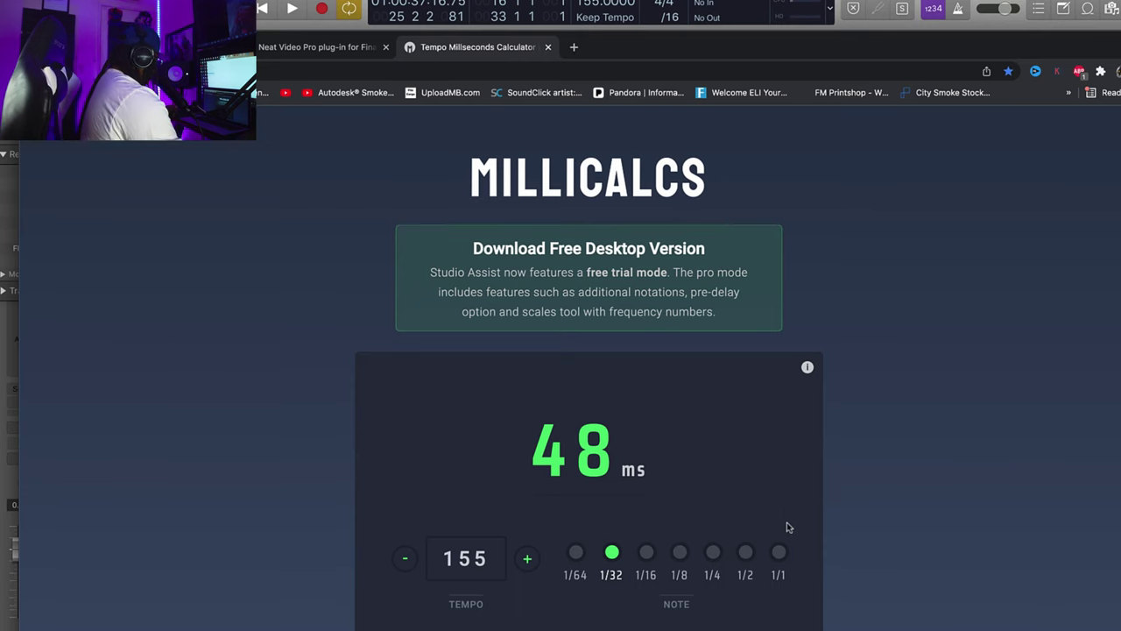
pyautogui.click(748, 558)
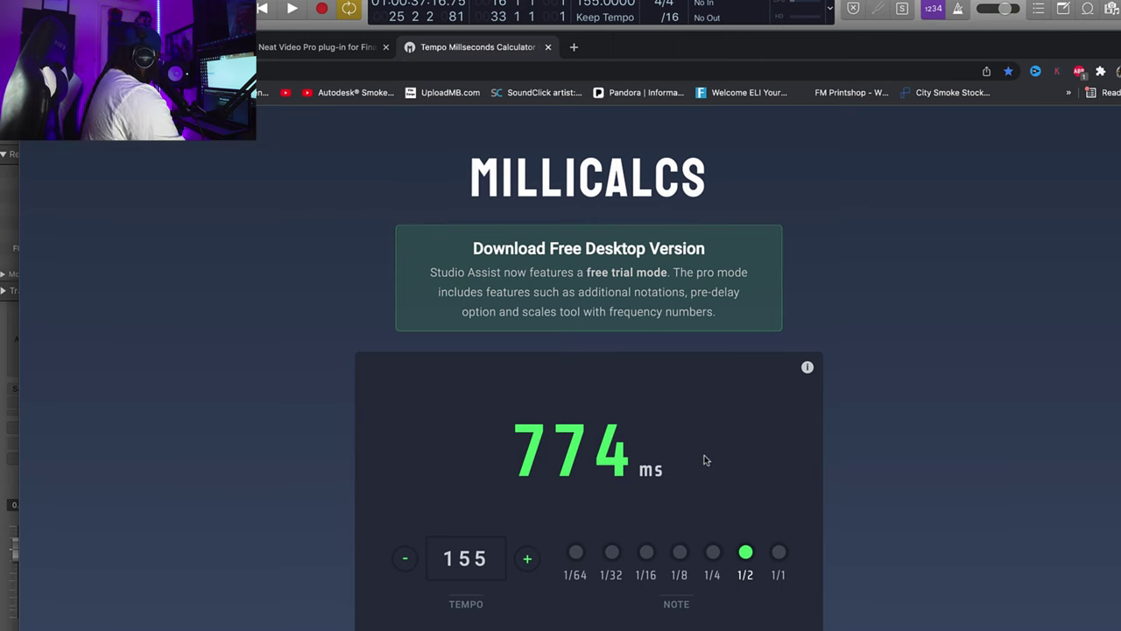
pyautogui.click(613, 555)
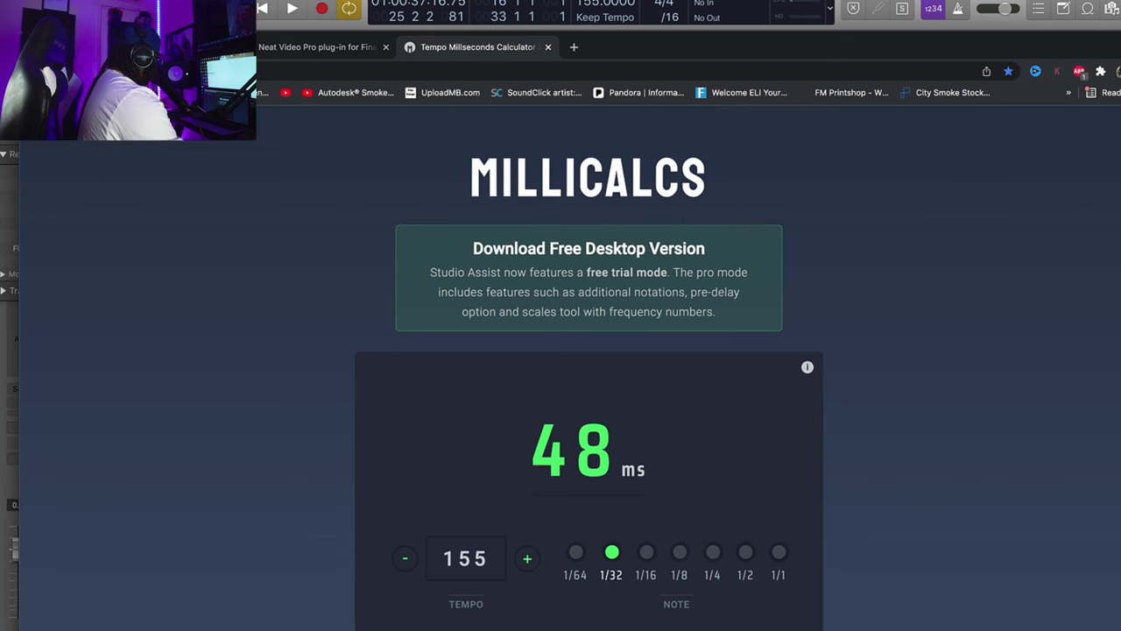
# - Switch back to Logic Pro, set SilverVerb's Predelay to 48 ms while keeping the Hall preset, and close its window
pyautogui.press('super+Tab')
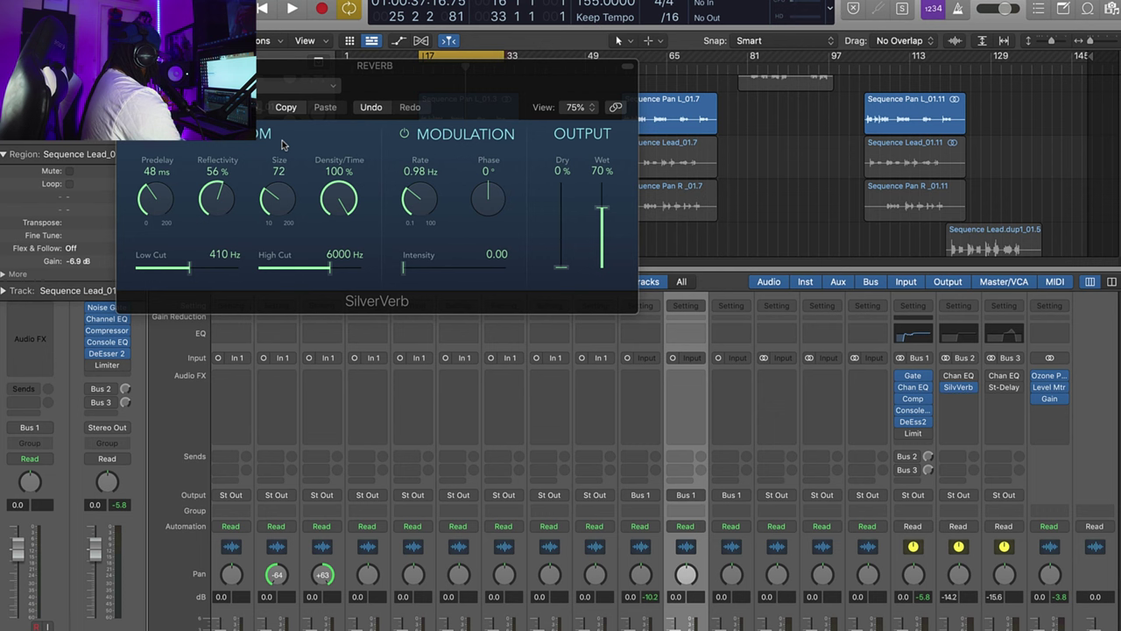
pyautogui.doubleClick(151, 172)
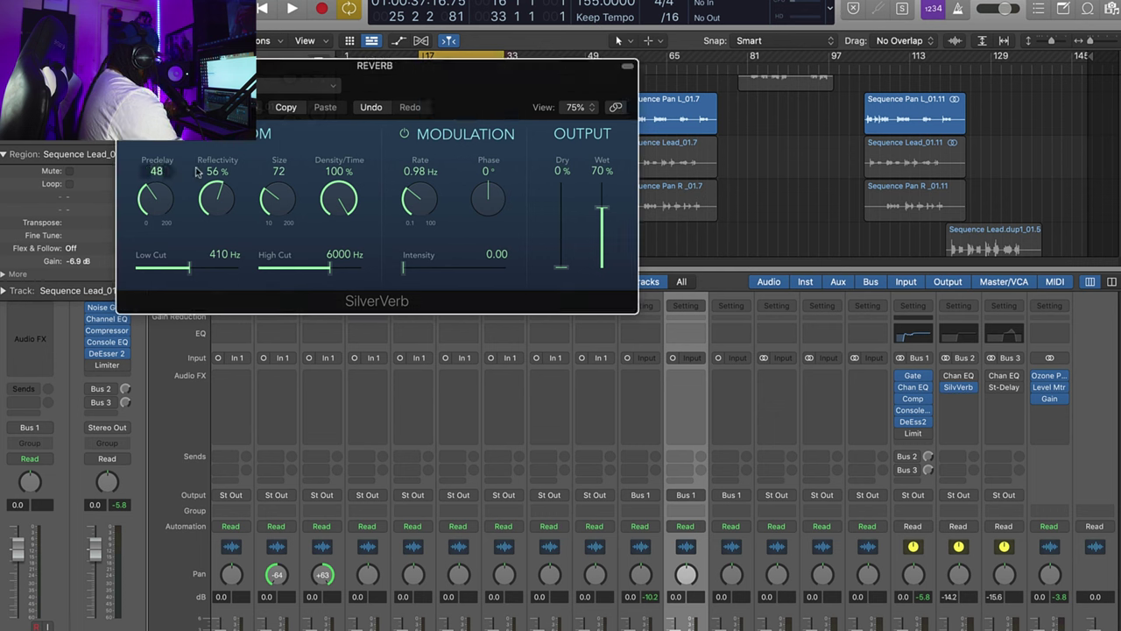
pyautogui.write('48')
pyautogui.press('Return')
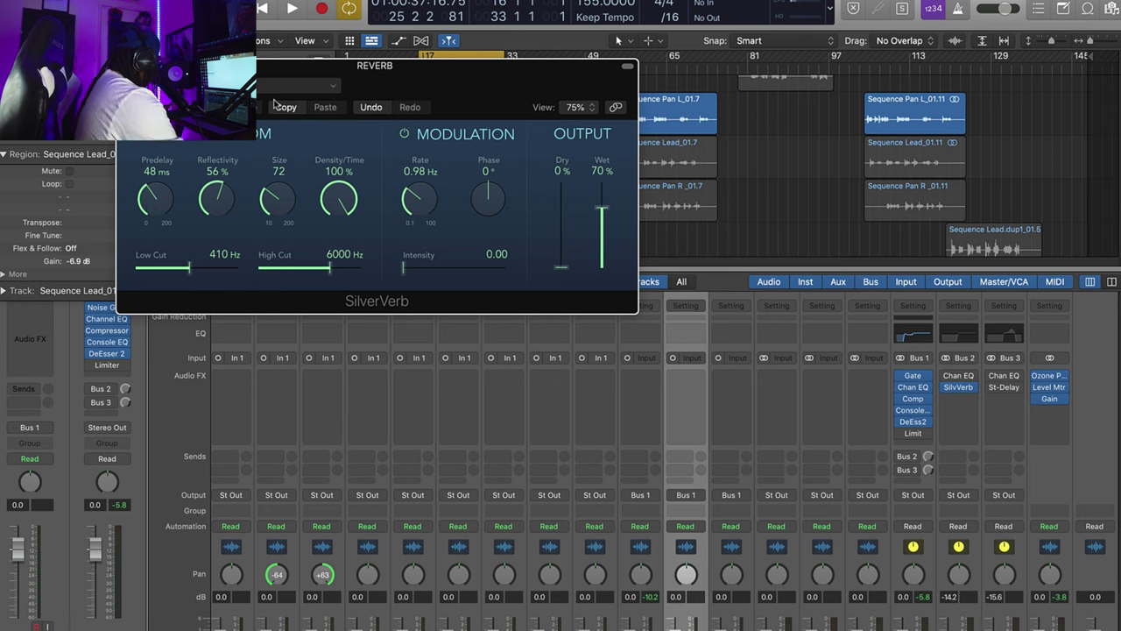
pyautogui.click(332, 88)
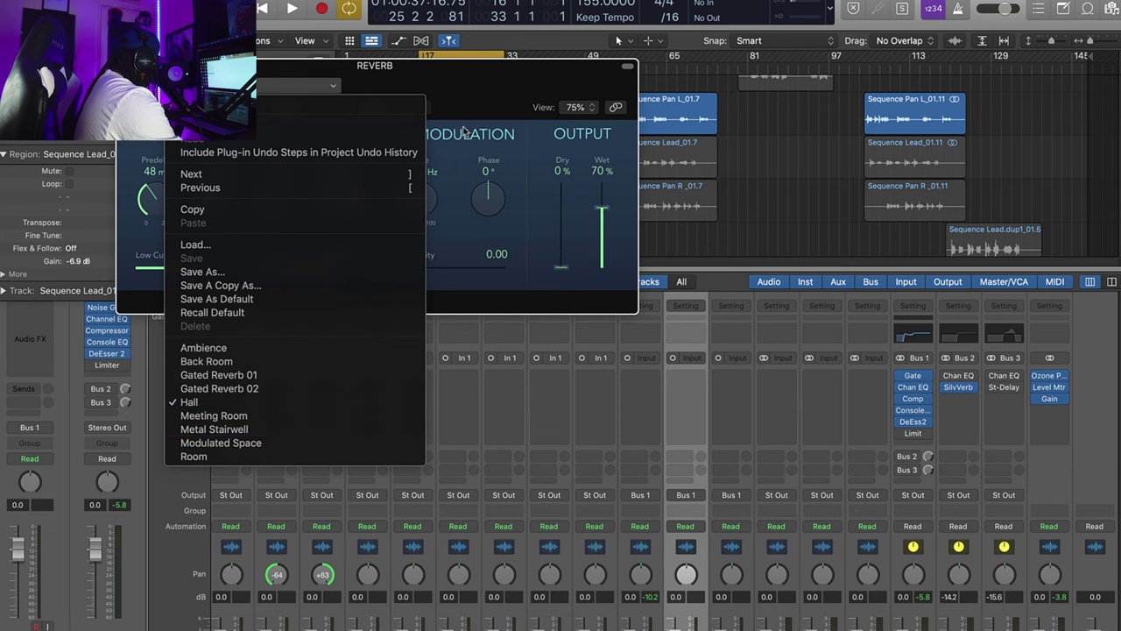
pyautogui.click(478, 101)
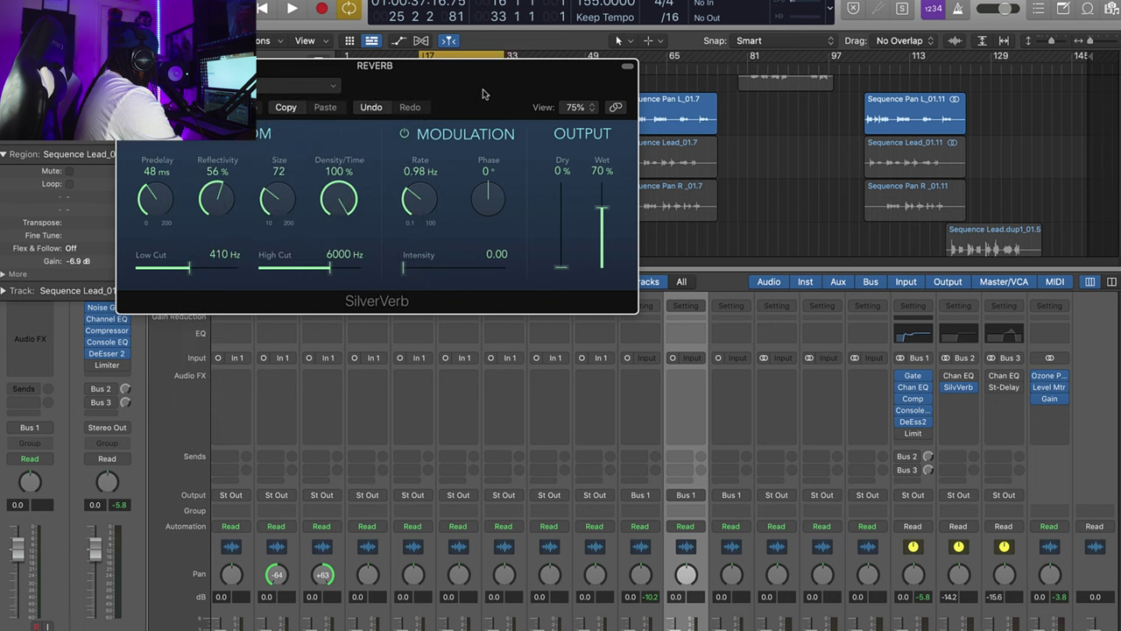
pyautogui.moveTo(482, 94); pyautogui.dragTo(598, 120)
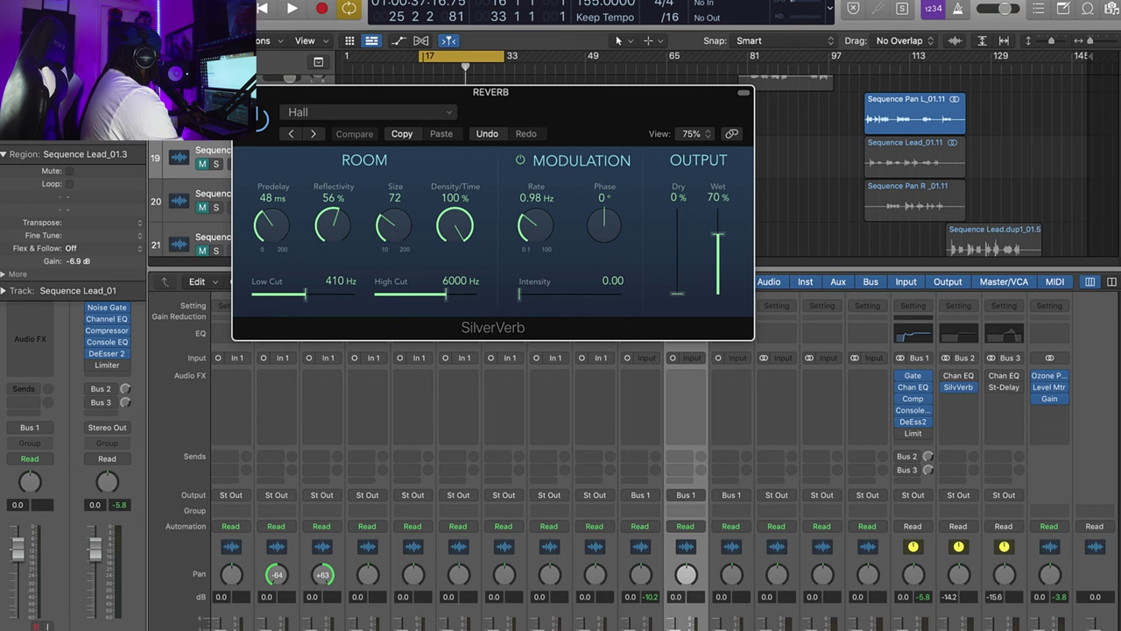
pyautogui.click(240, 92)
# - Switch on the Channel EQ on the Bus 2 reverb channel and open its window
pyautogui.scroll(1, 961, 575)
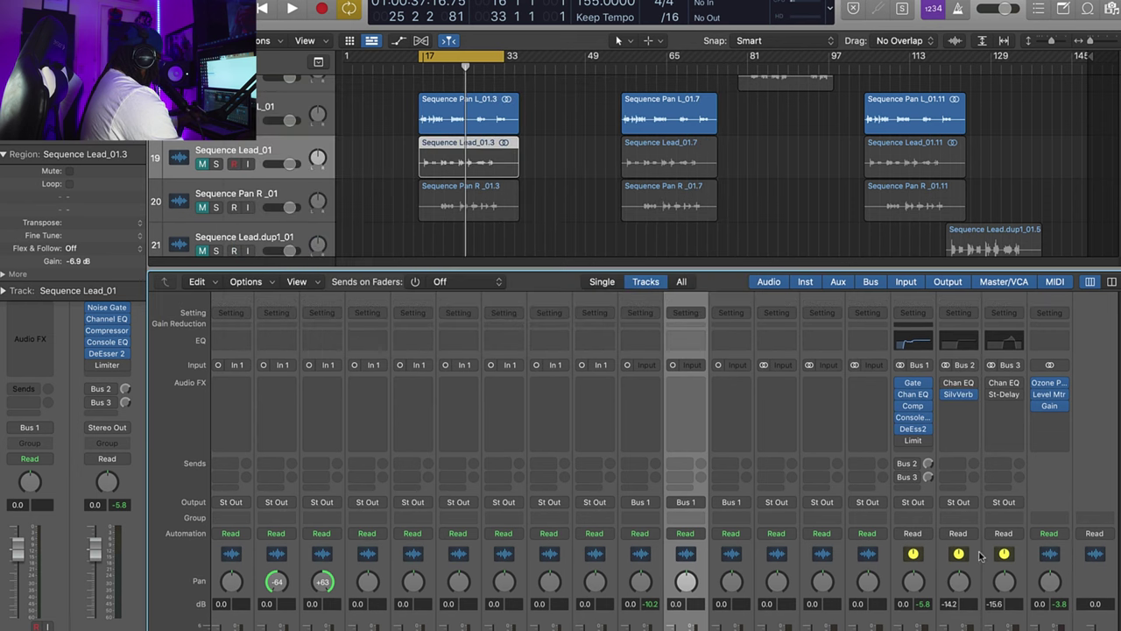
pyautogui.scroll(-5, 1104, 482)
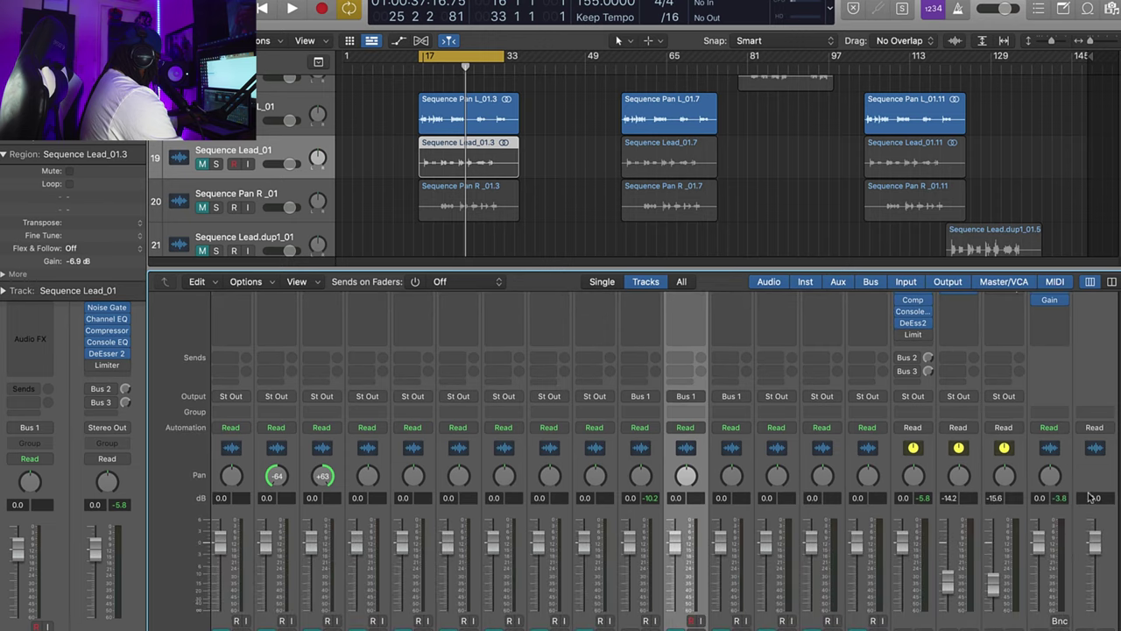
pyautogui.scroll(5, 1091, 393)
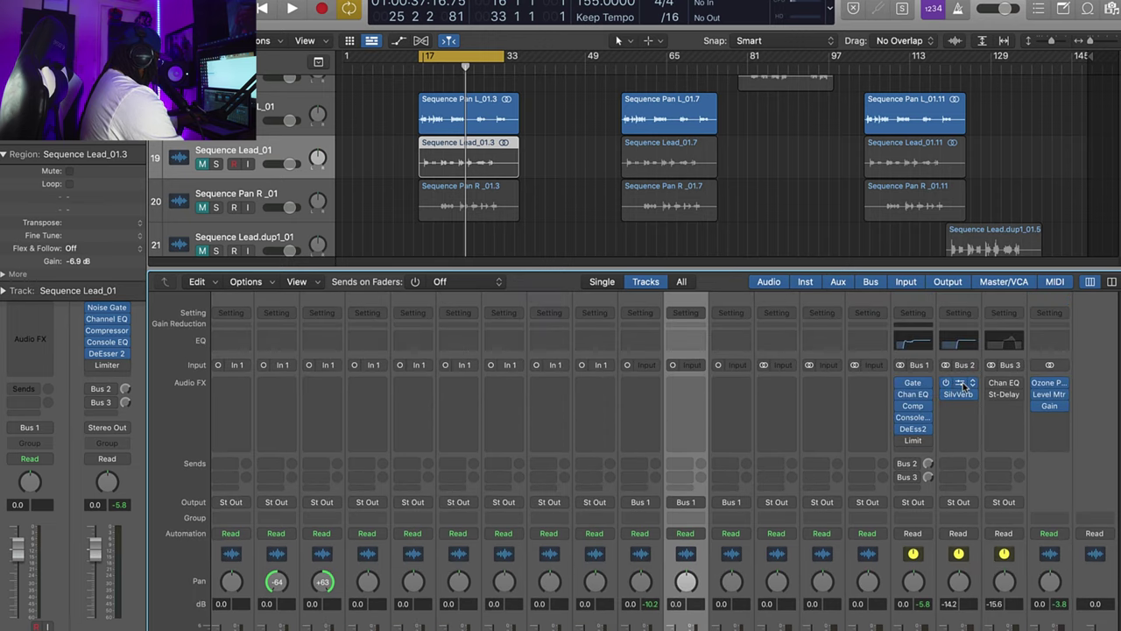
pyautogui.click(958, 340)
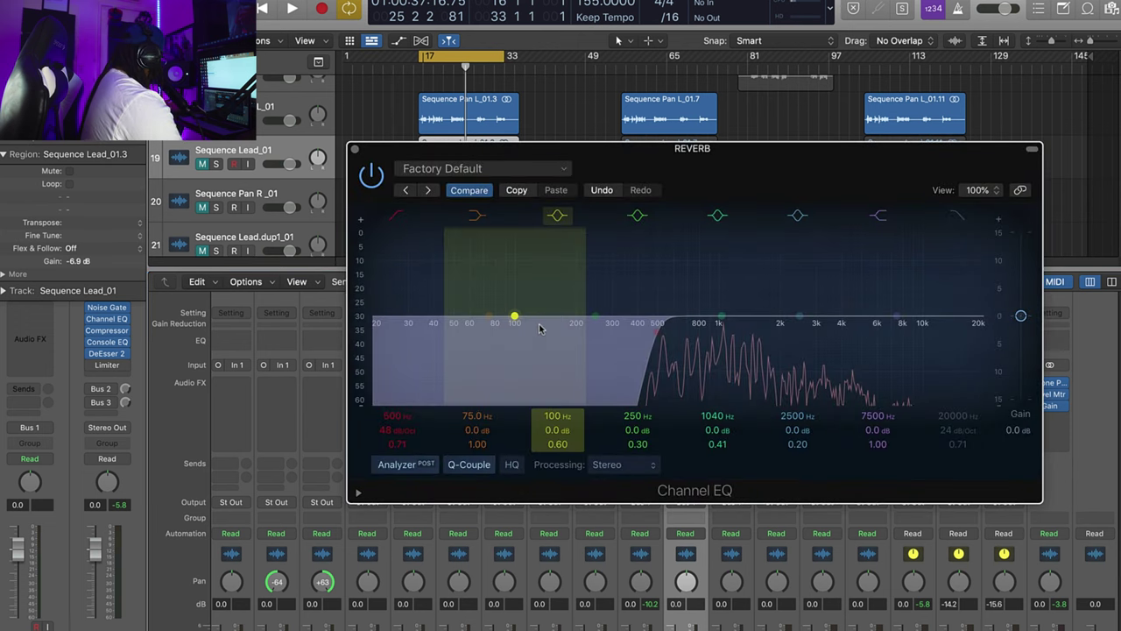
# - Close the reverb channel's Channel EQ window and switch on the Bus 2 send of the Bus 1 channel
pyautogui.moveTo(738, 165); pyautogui.dragTo(676, 115)
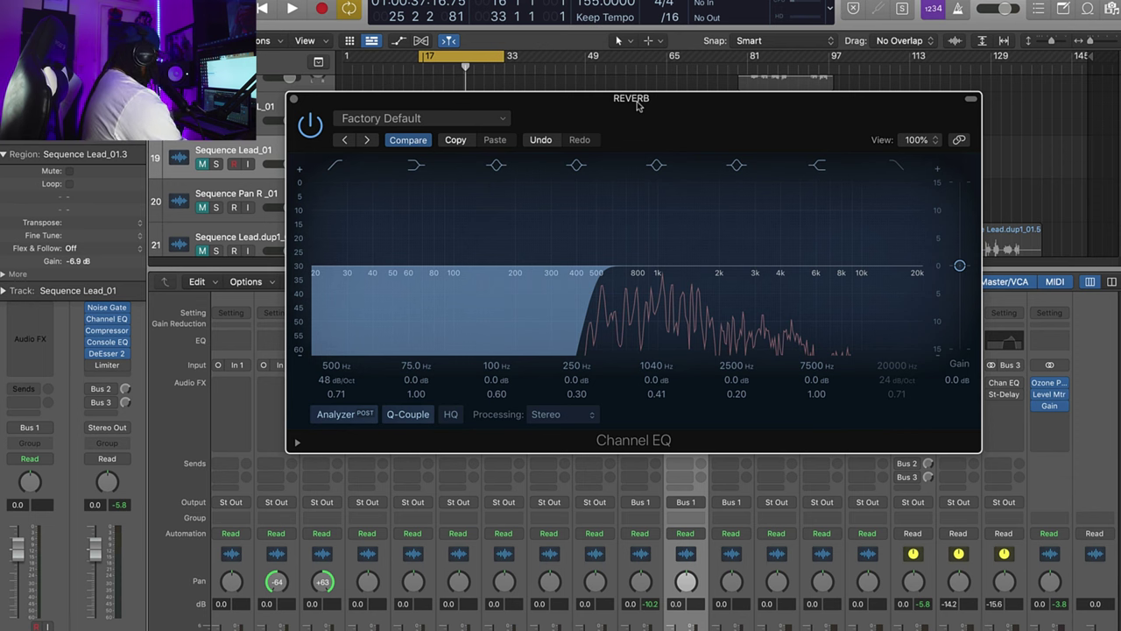
pyautogui.click(294, 100)
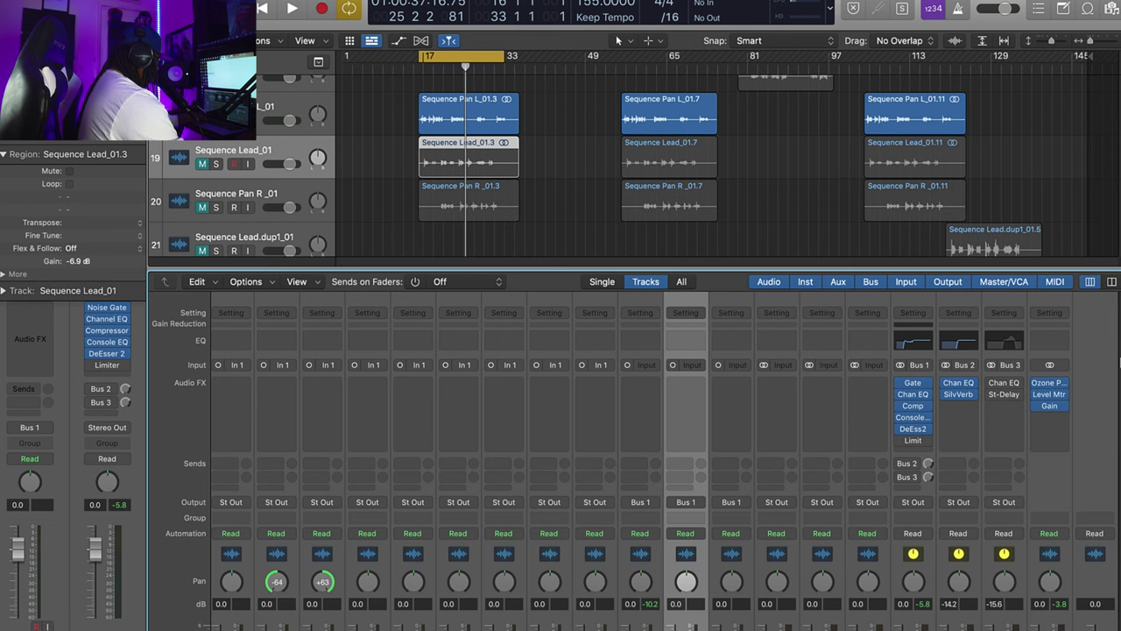
pyautogui.scroll(-4, 977, 419)
pyautogui.press('space')
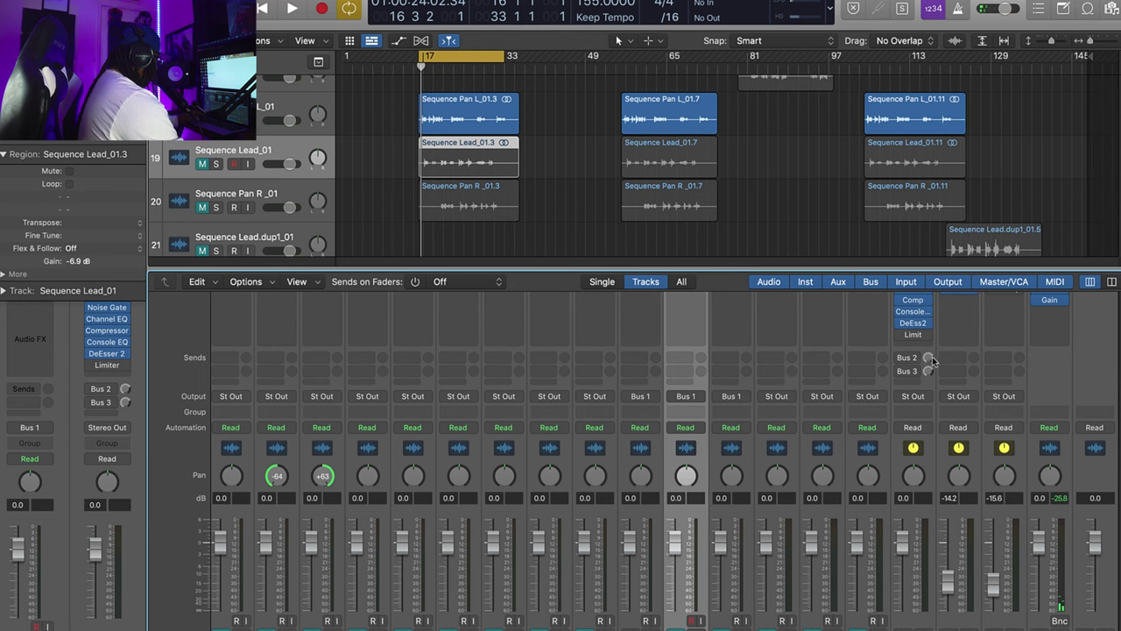
pyautogui.click(899, 358)
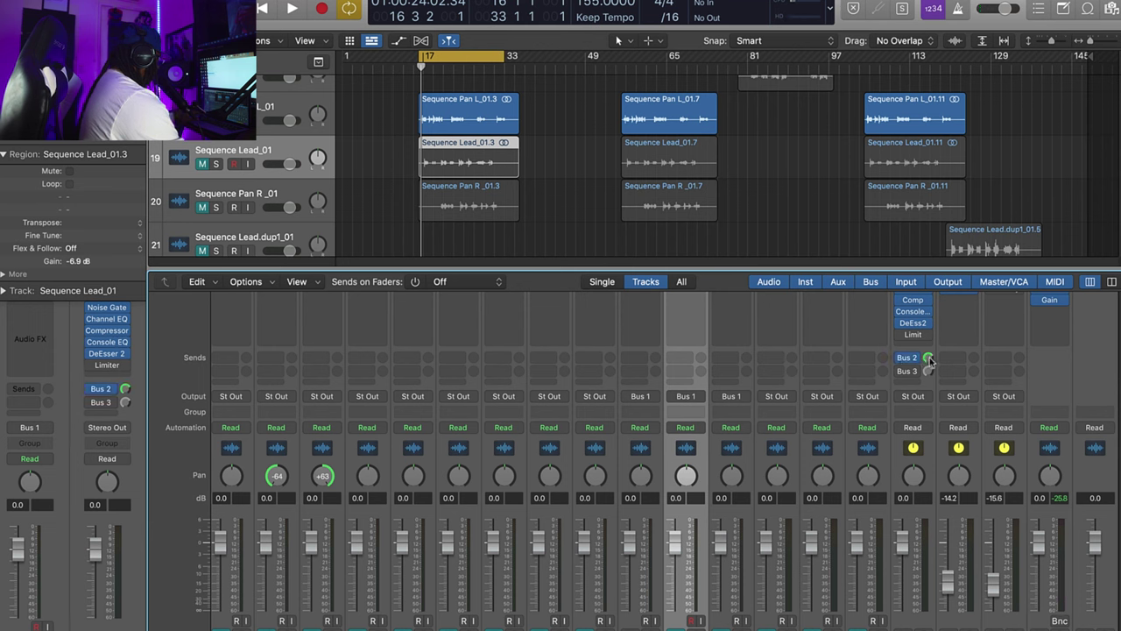
pyautogui.scroll(2, 1119, 417)
pyautogui.scroll(3, 640, 460)
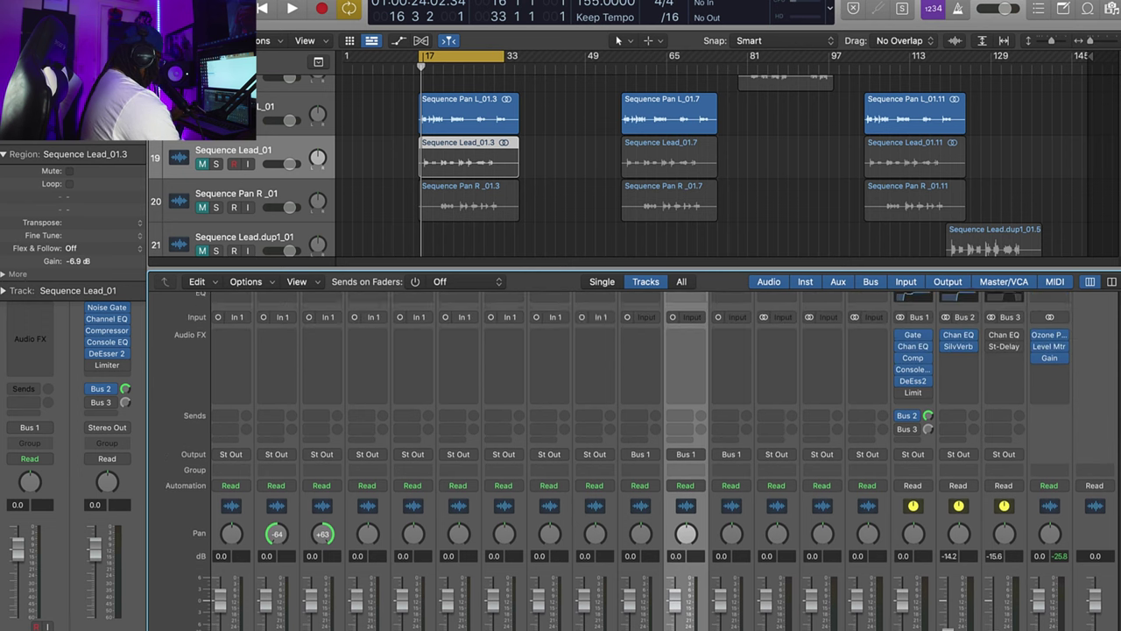
# - Route the first send of the Bus 1 channel to Bus 2 → REVERB
pyautogui.moveTo(916, 445)
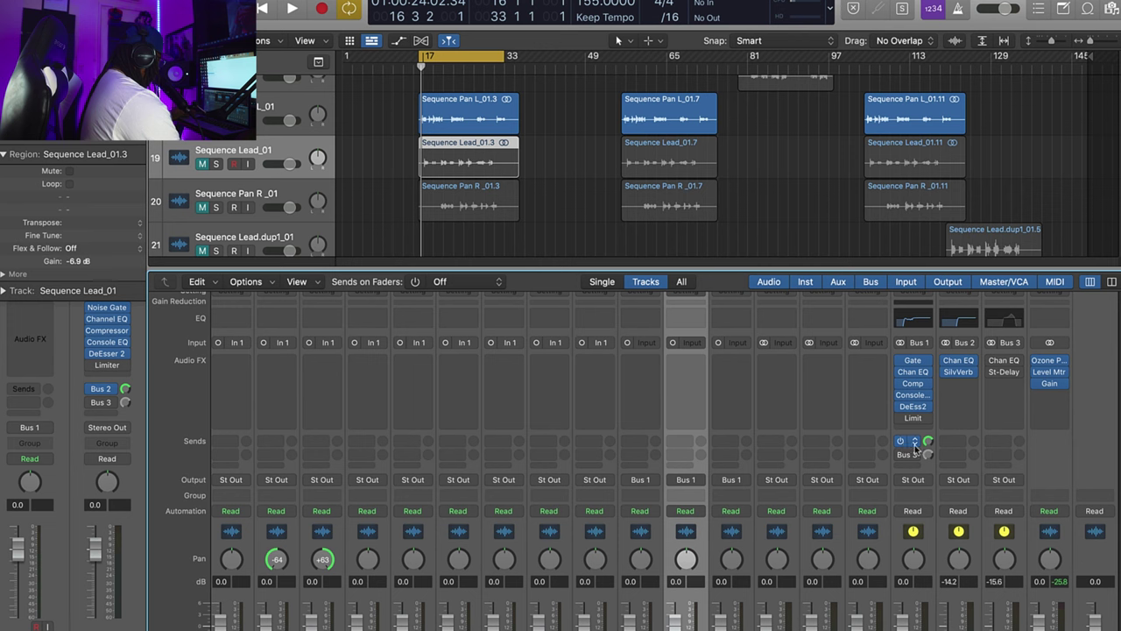
pyautogui.click(916, 466)
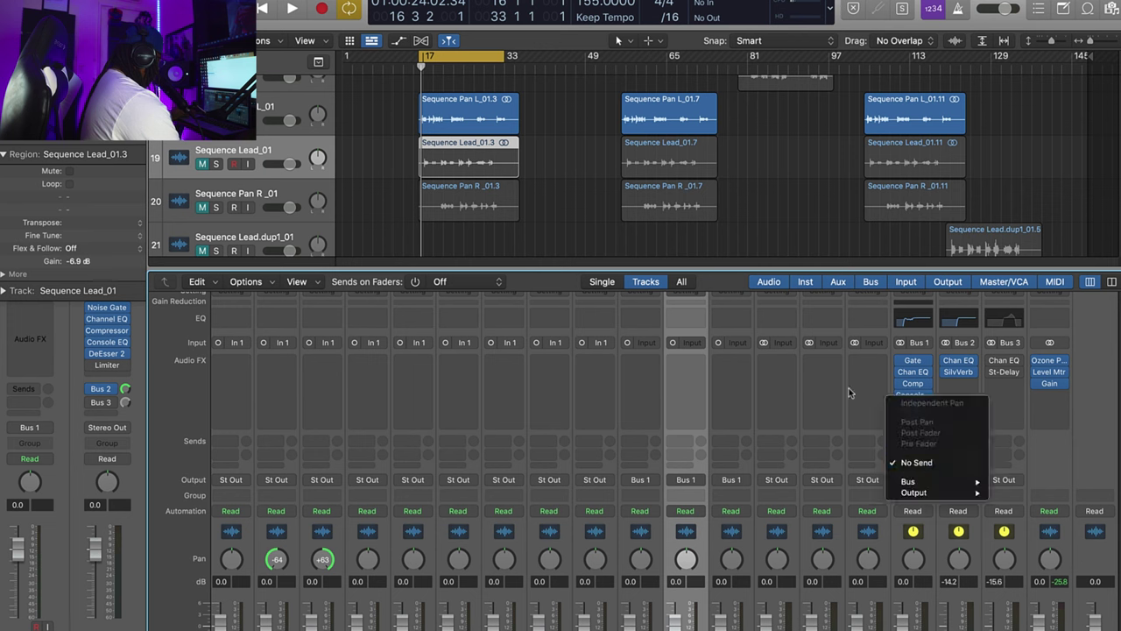
pyautogui.moveTo(909, 481)
pyautogui.click(1017, 503)
pyautogui.click(918, 445)
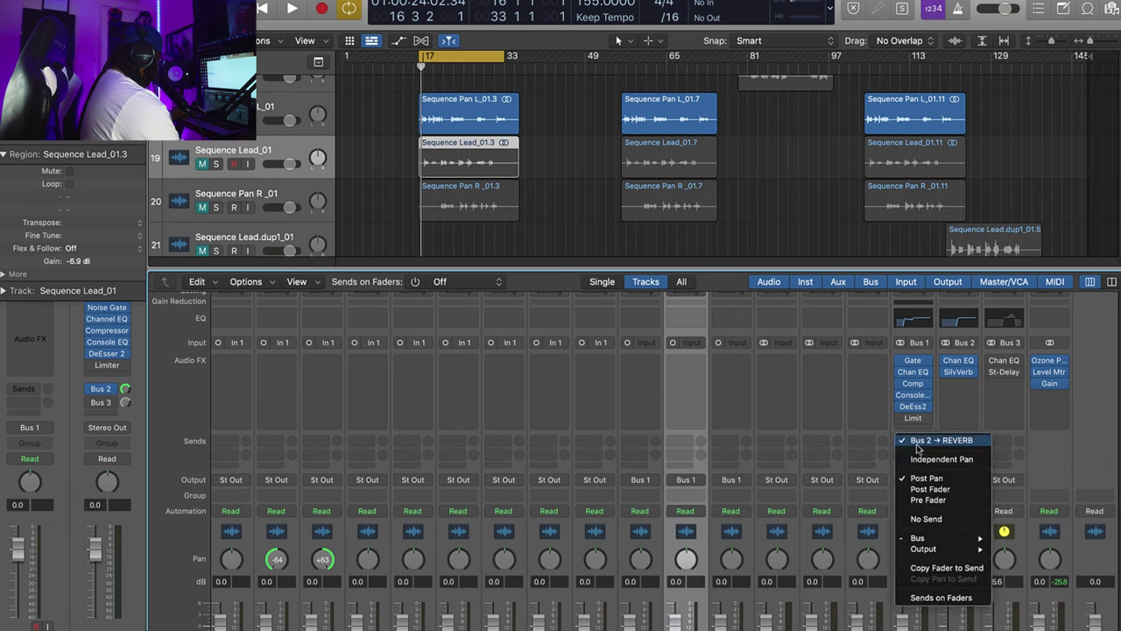
pyautogui.moveTo(917, 538)
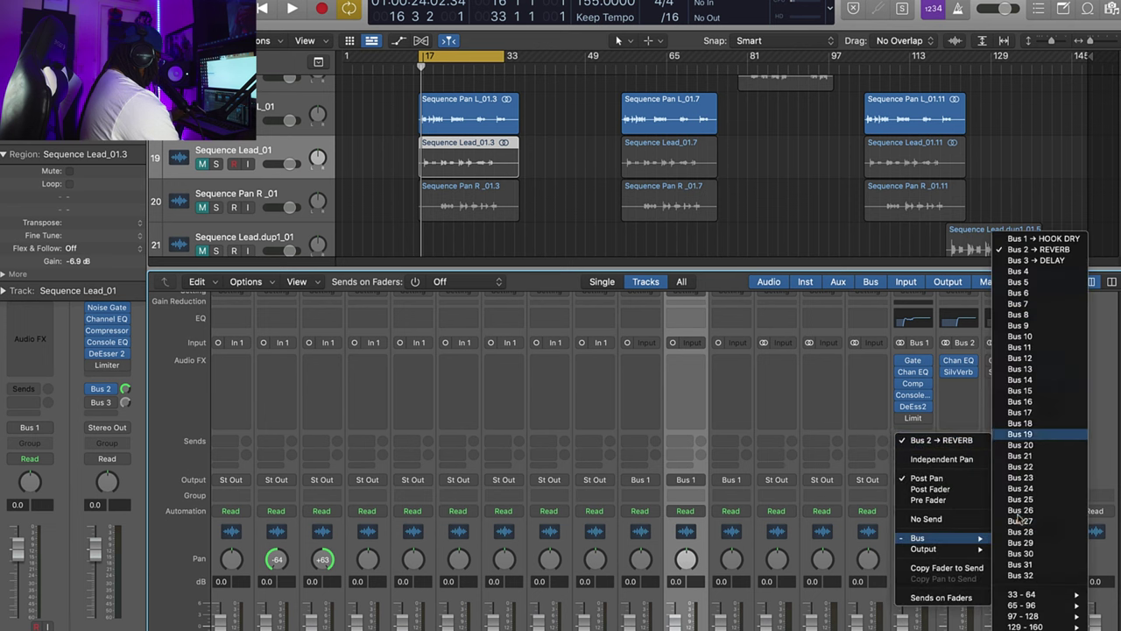
pyautogui.click(1039, 254)
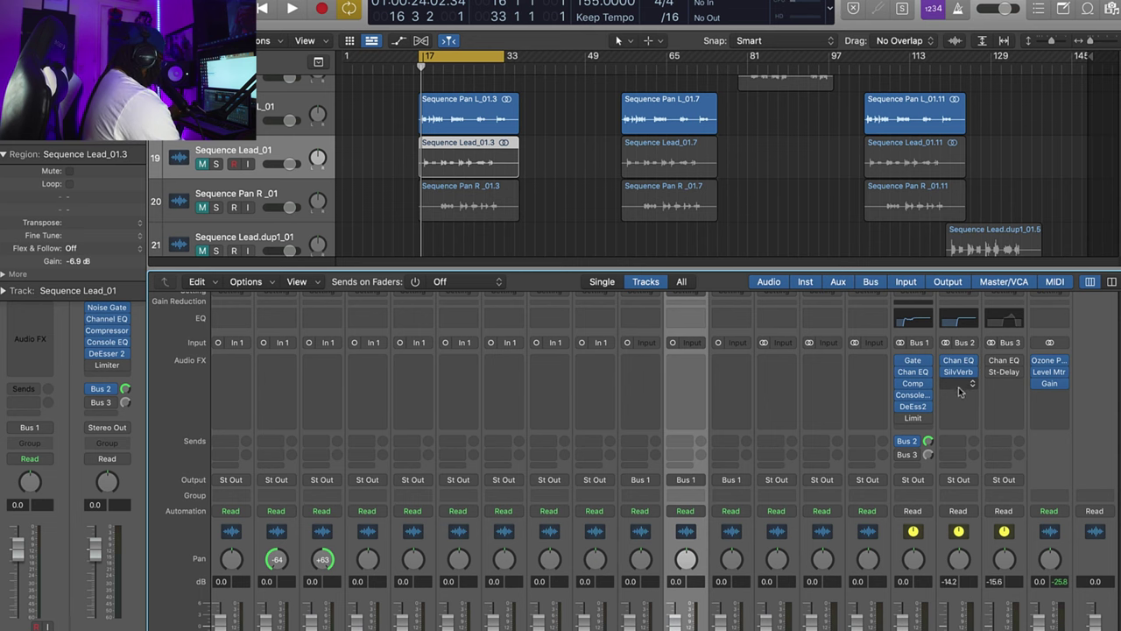
pyautogui.scroll(-2, 960, 392)
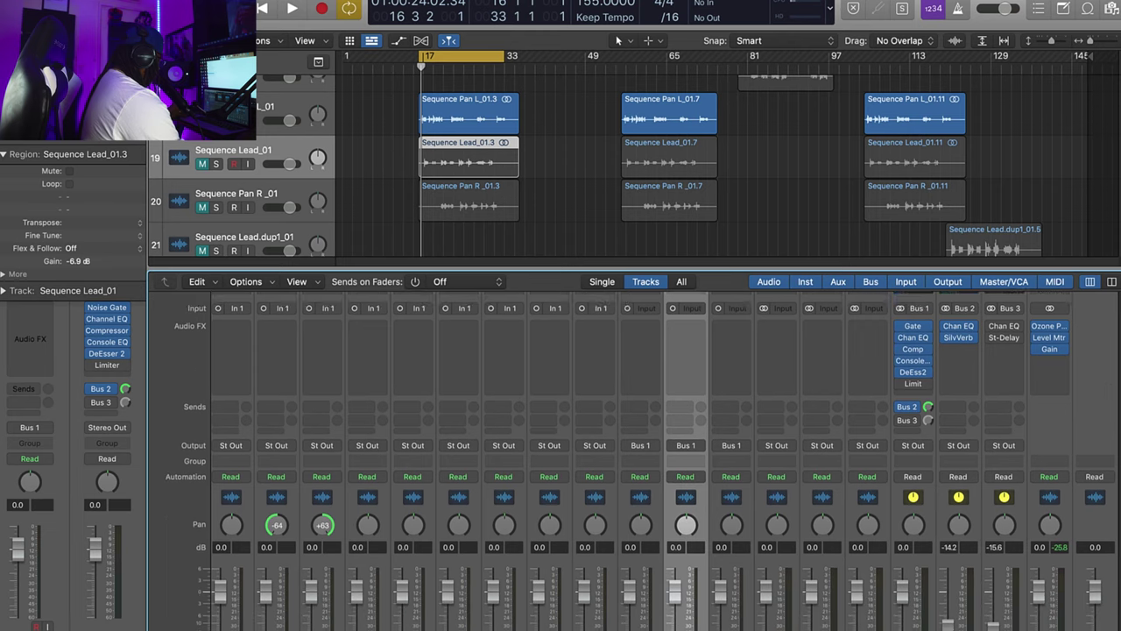
pyautogui.scroll(-3, 960, 392)
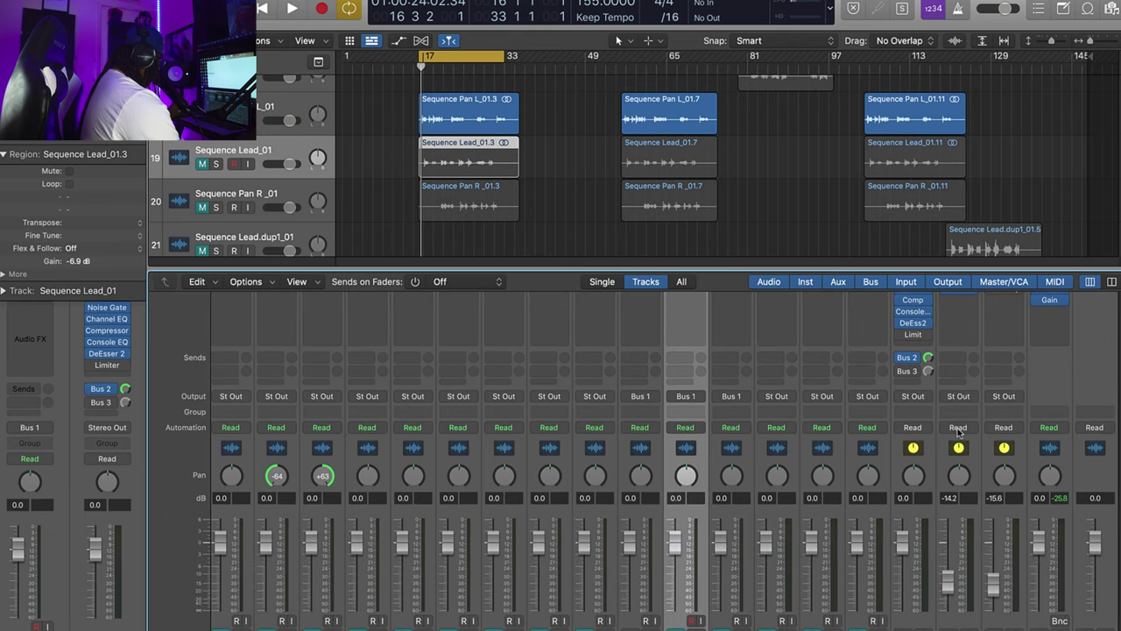
pyautogui.scroll(3, 960, 392)
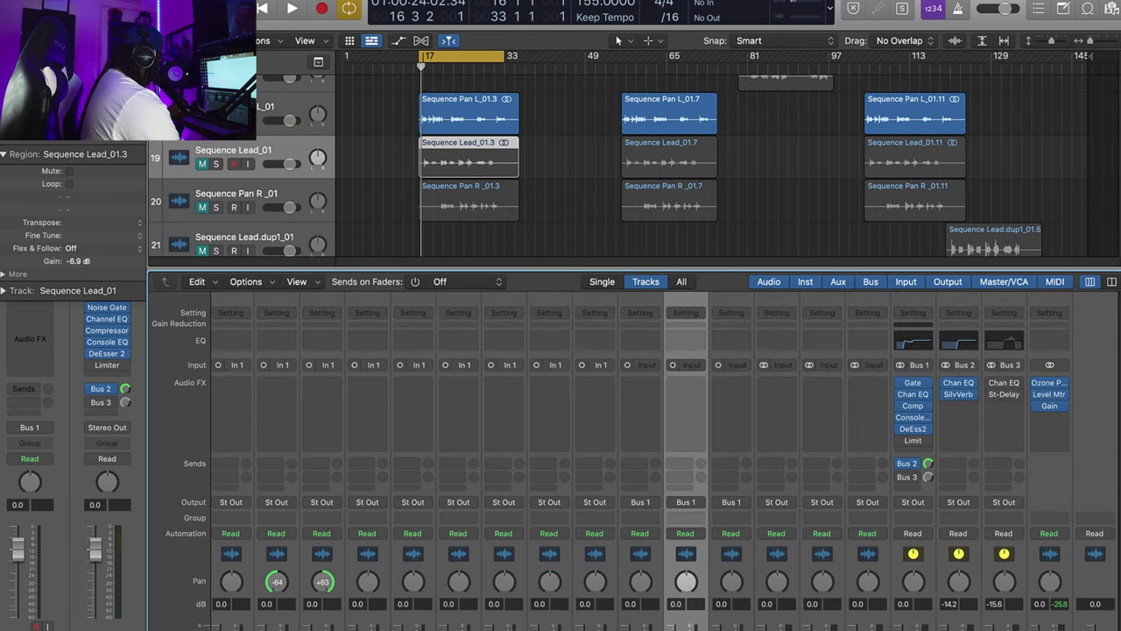
pyautogui.scroll(-2, 960, 392)
pyautogui.scroll(-1, 1111, 481)
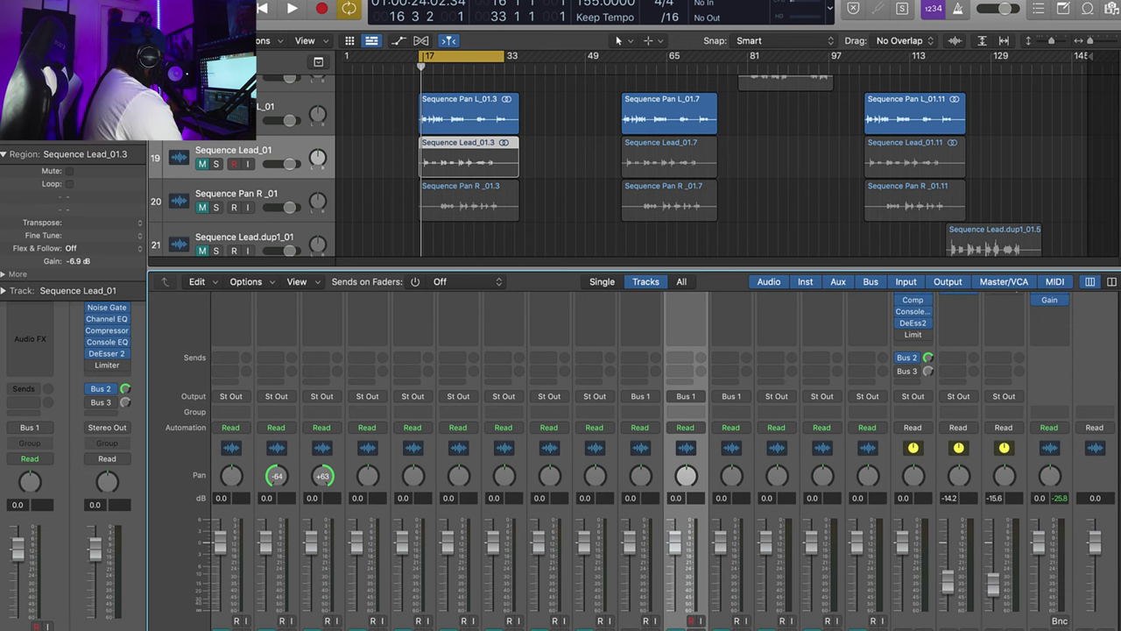
pyautogui.scroll(5, 928, 477)
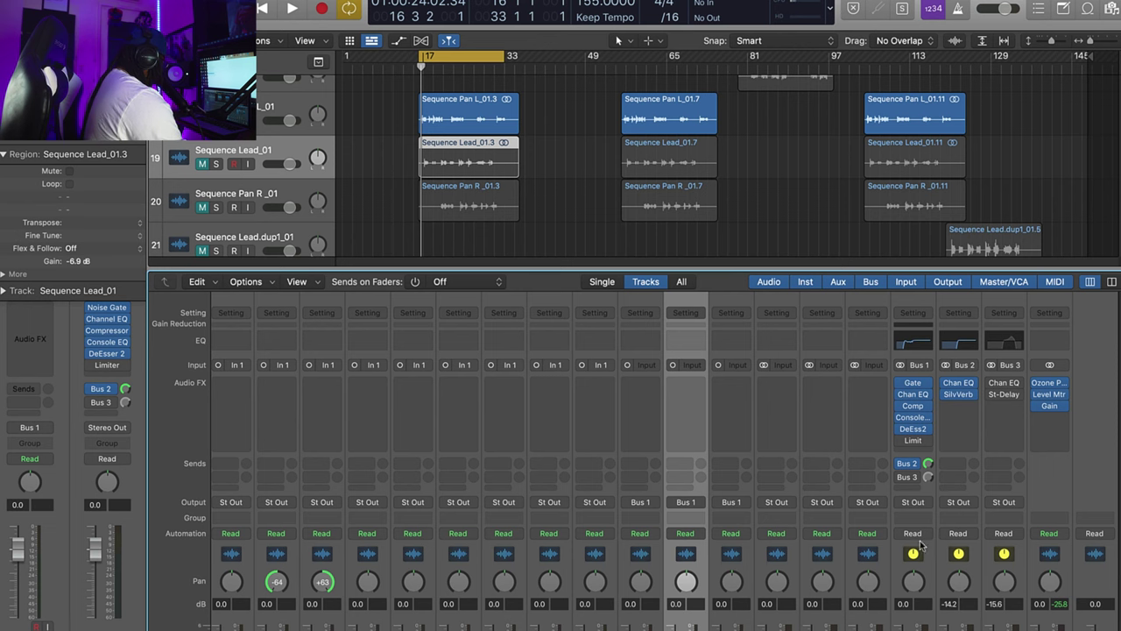
# - Balance the Bus 2 reverb channel's fader during hook playback, resetting it to 0.0 dB and bringing it down to -15.0 dB
pyautogui.scroll(-5, 1111, 478)
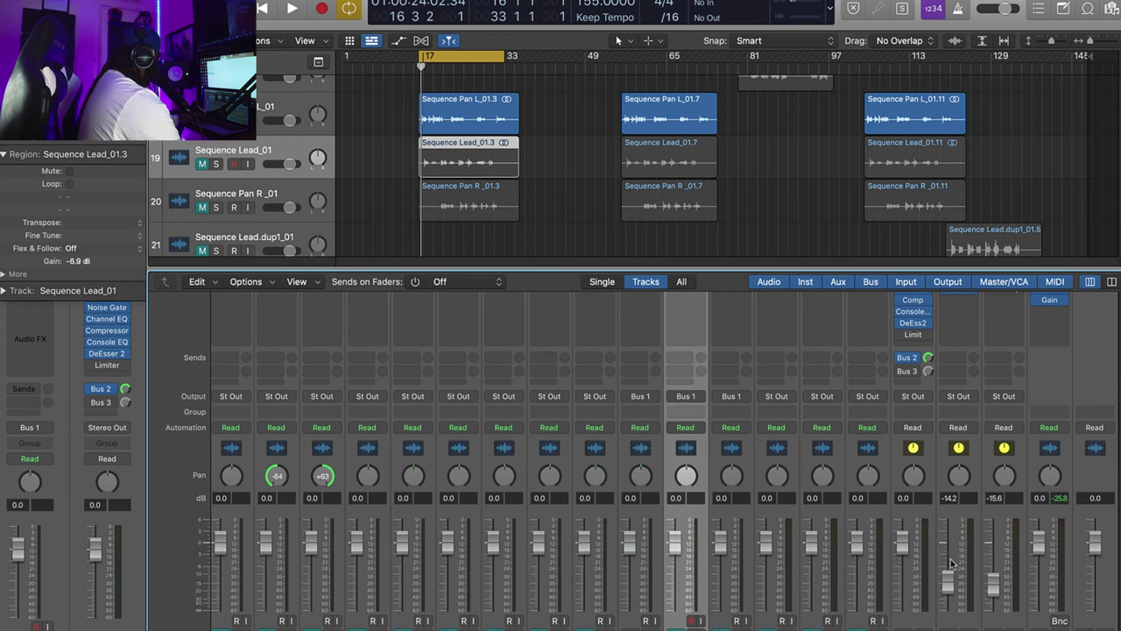
pyautogui.press('space')
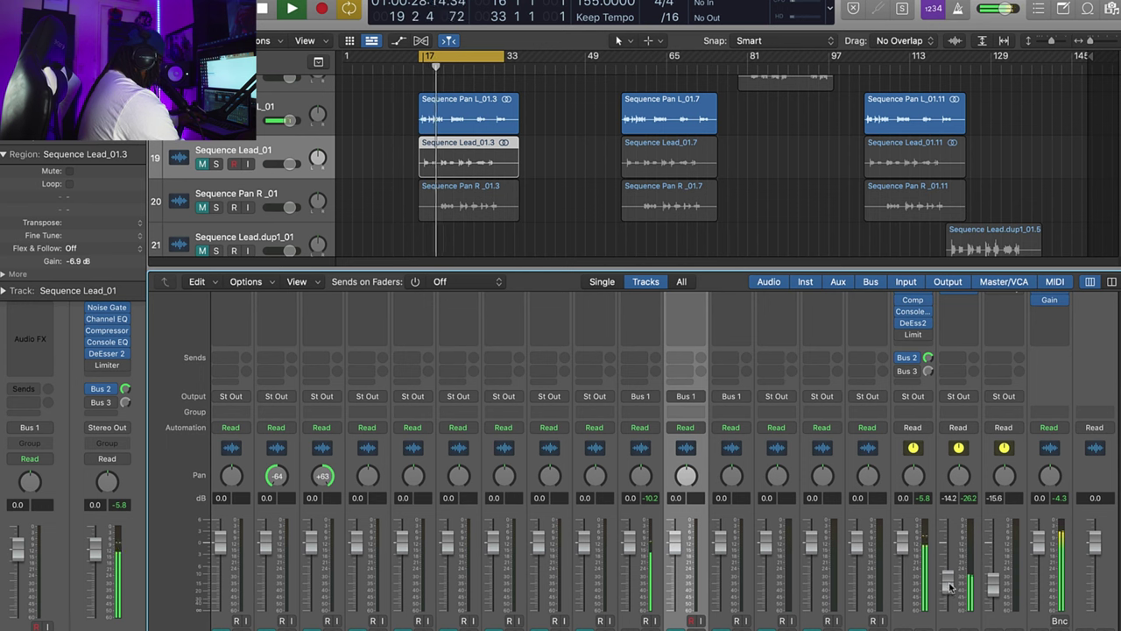
pyautogui.moveTo(949, 589); pyautogui.dragTo(953, 596)
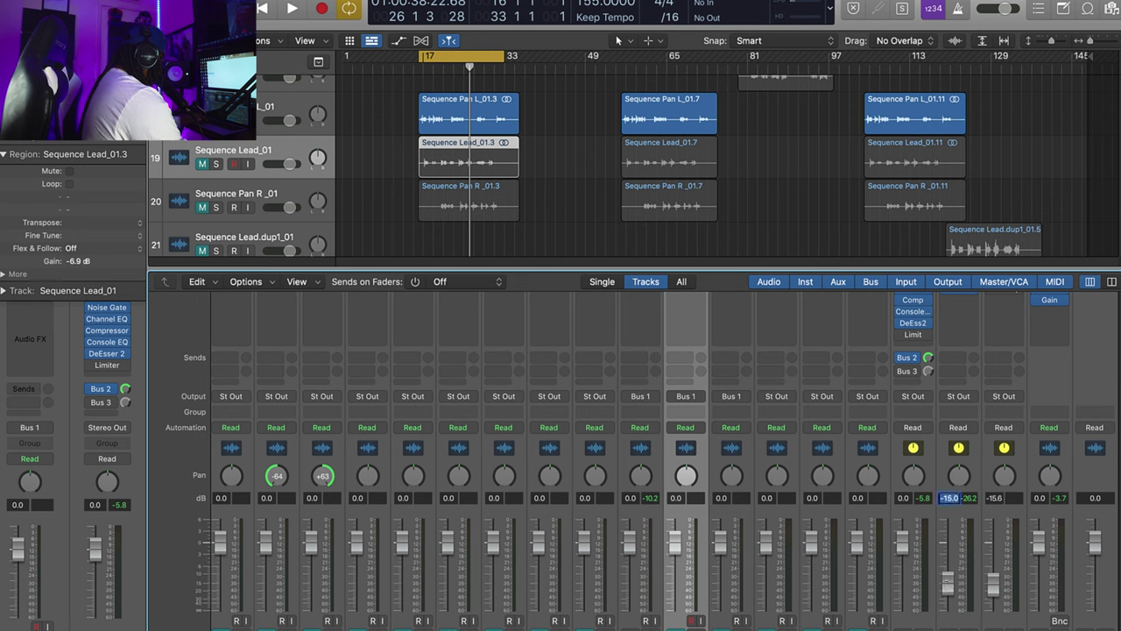
pyautogui.moveTo(947, 586); pyautogui.dragTo(949, 547)
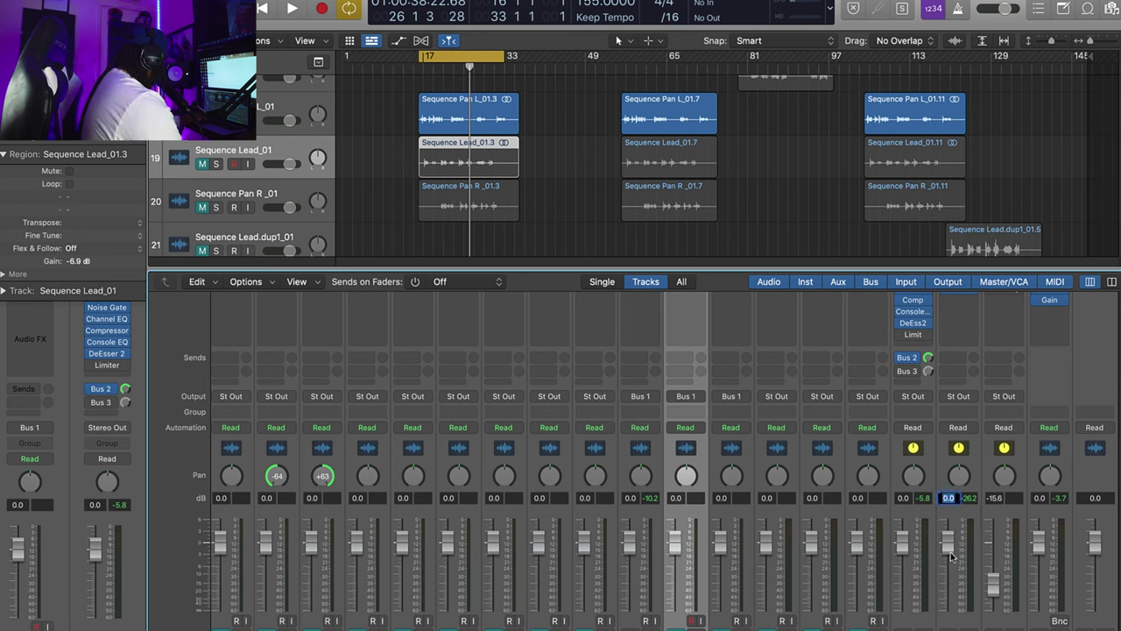
pyautogui.write('-')
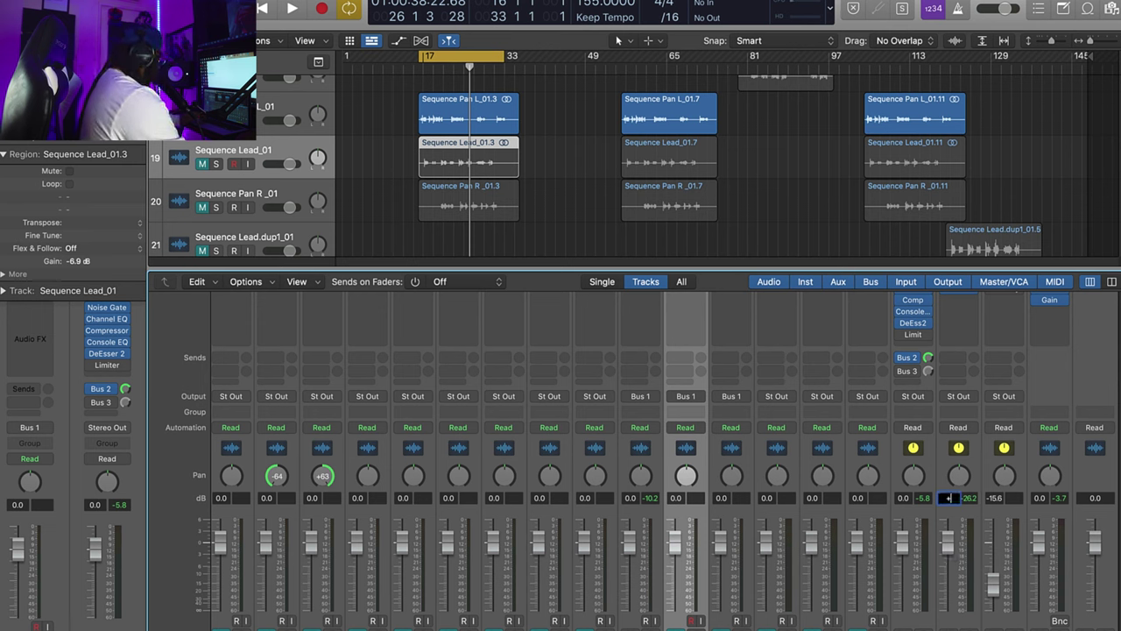
pyautogui.click(1111, 478)
pyautogui.press('space')
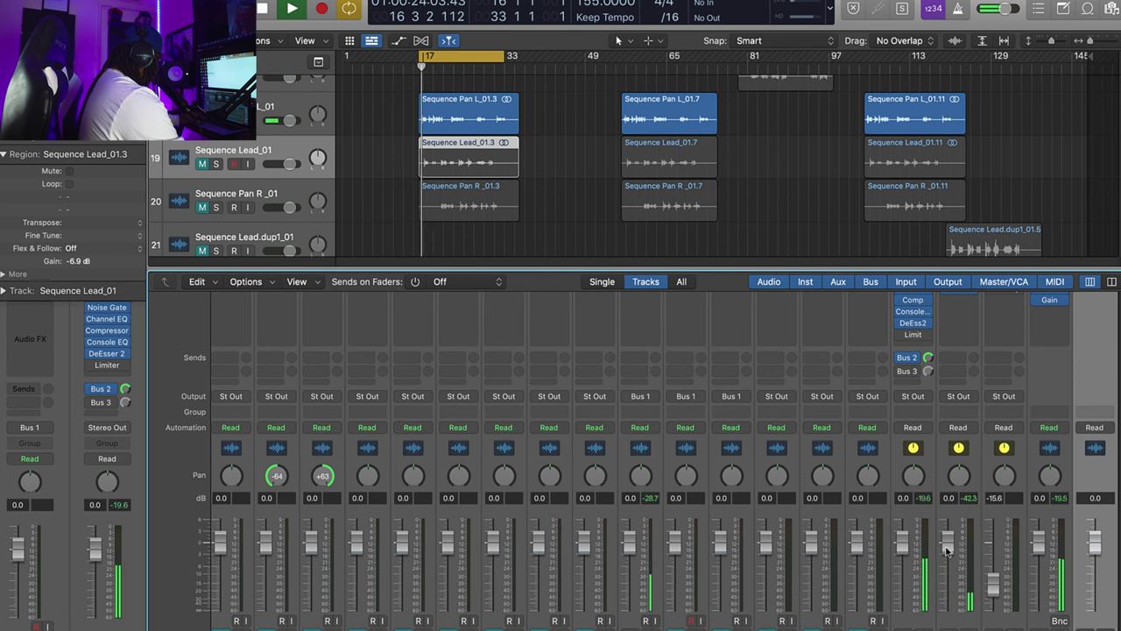
pyautogui.moveTo(948, 550); pyautogui.dragTo(947, 582)
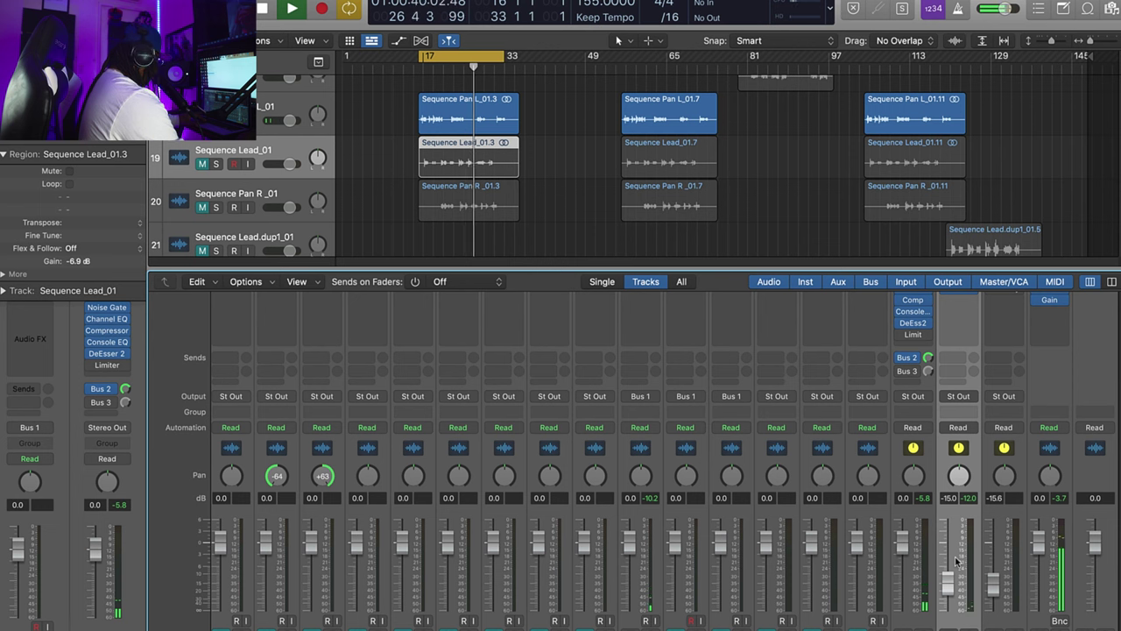
pyautogui.press('space')
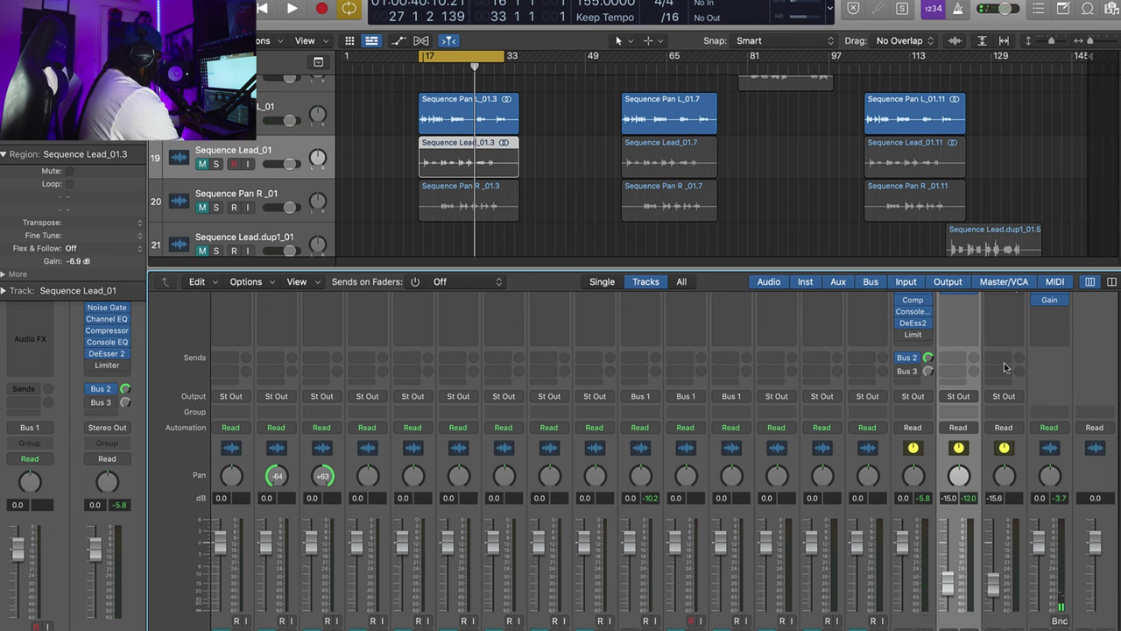
# - Route the second send of the Bus 1 channel to Bus 3 → DELAY
pyautogui.scroll(5, 1005, 367)
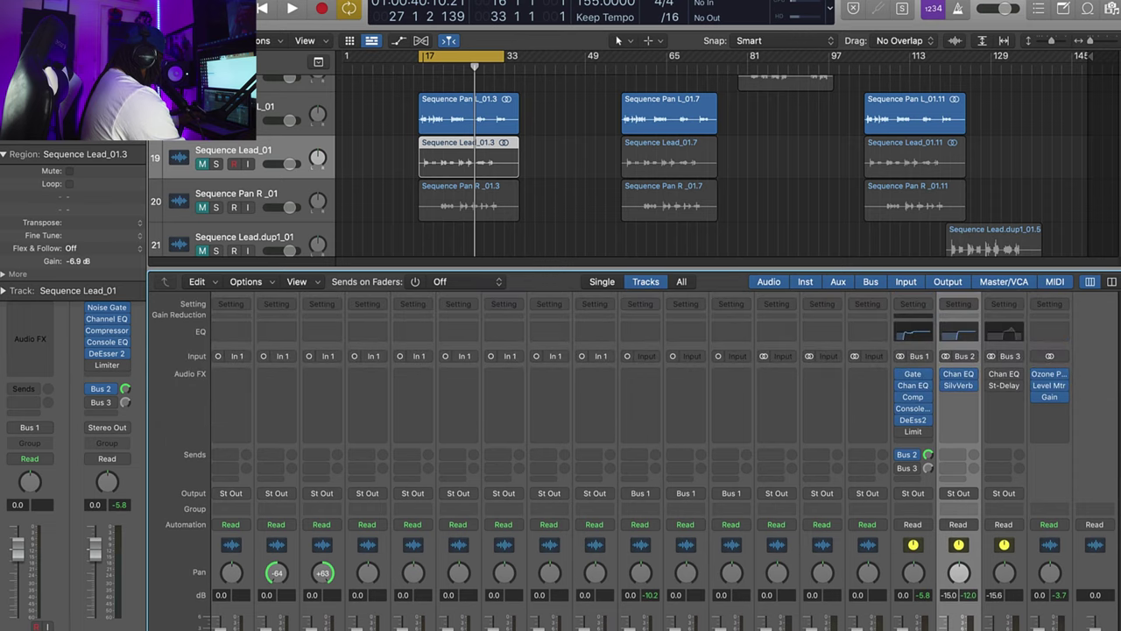
pyautogui.moveTo(918, 475)
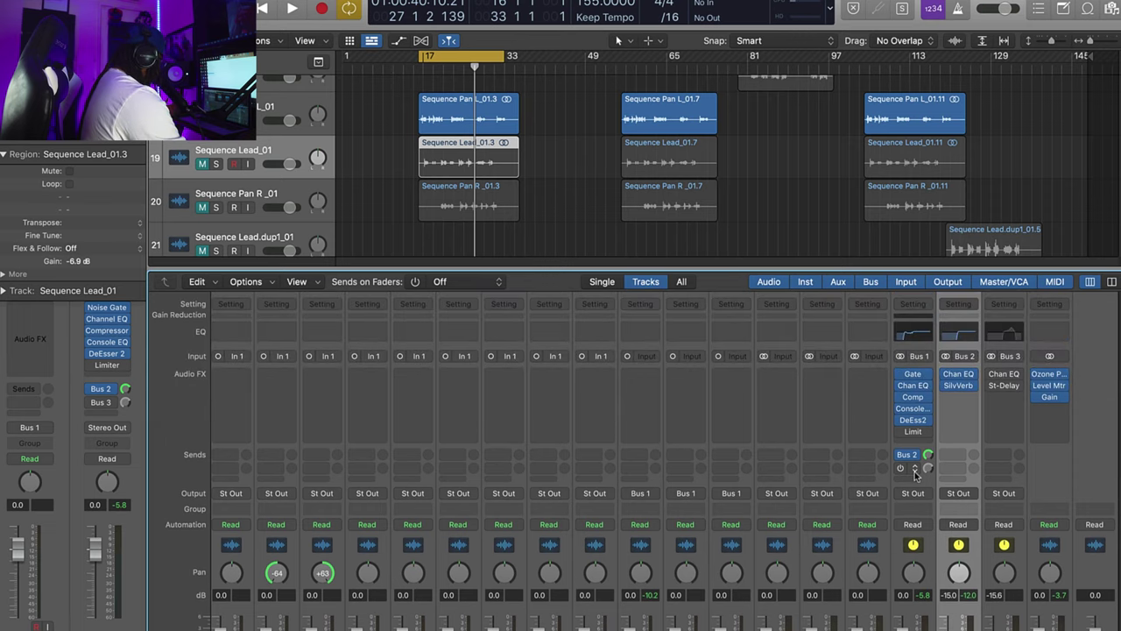
pyautogui.click(916, 474)
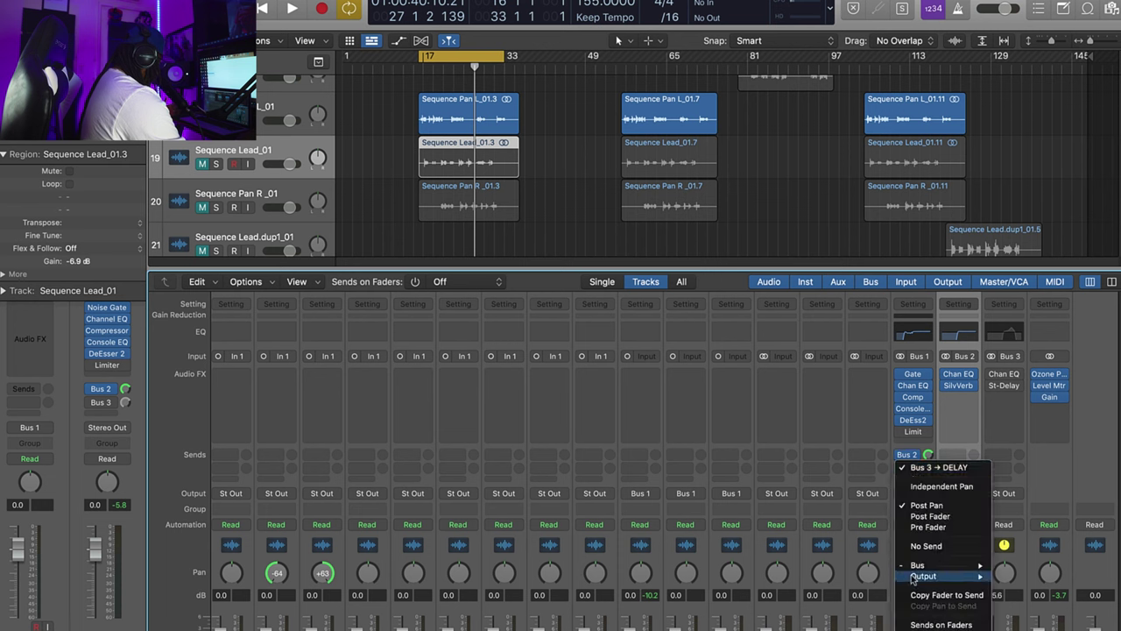
pyautogui.moveTo(917, 565)
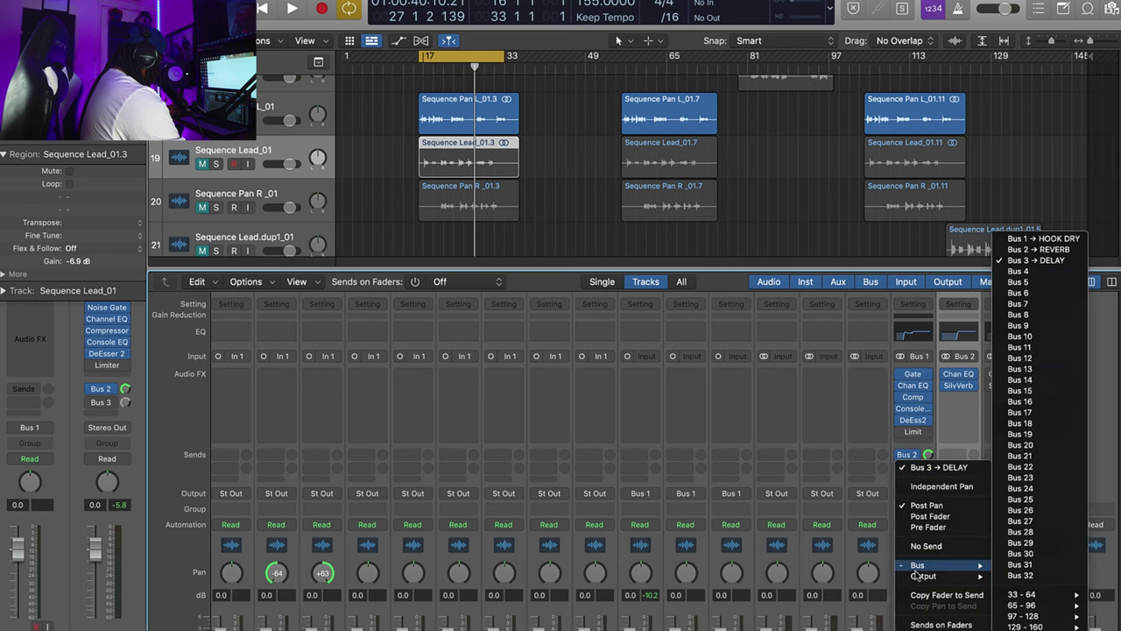
pyautogui.click(1042, 262)
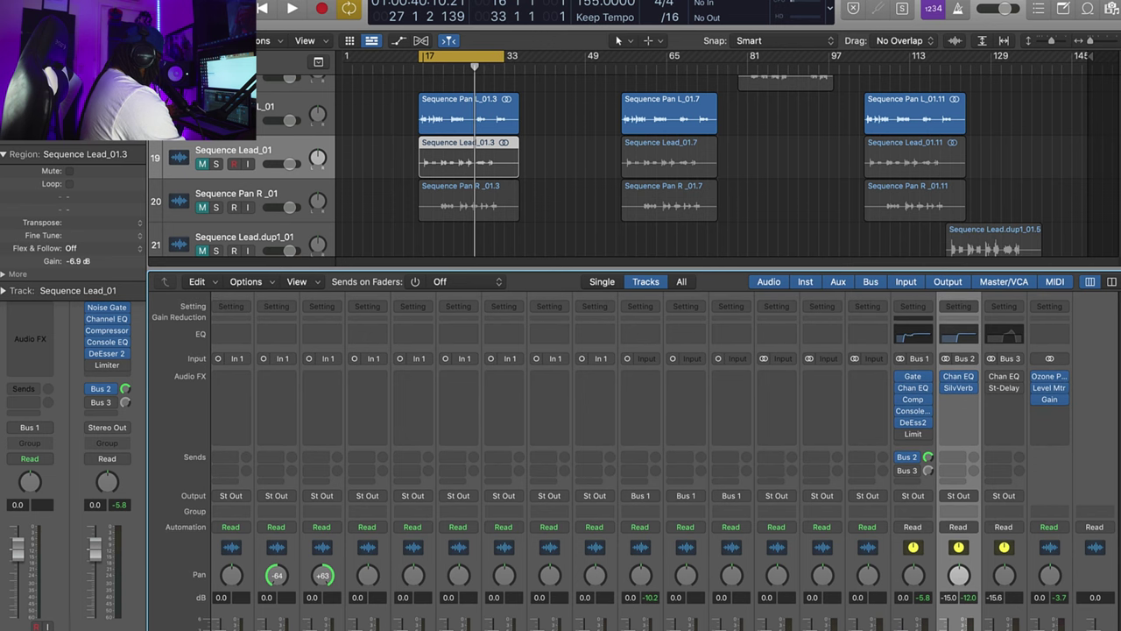
# - Select the Bus 3 delay channel and open its Stereo Delay
pyautogui.scroll(-4, 1115, 545)
pyautogui.click(1005, 412)
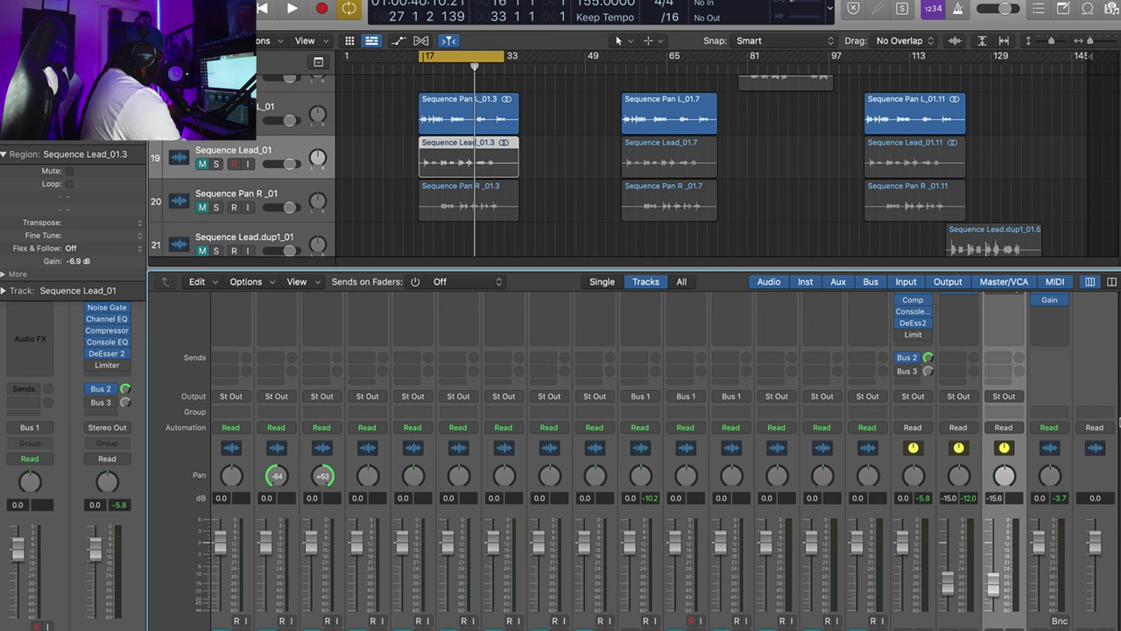
pyautogui.scroll(4, 1117, 421)
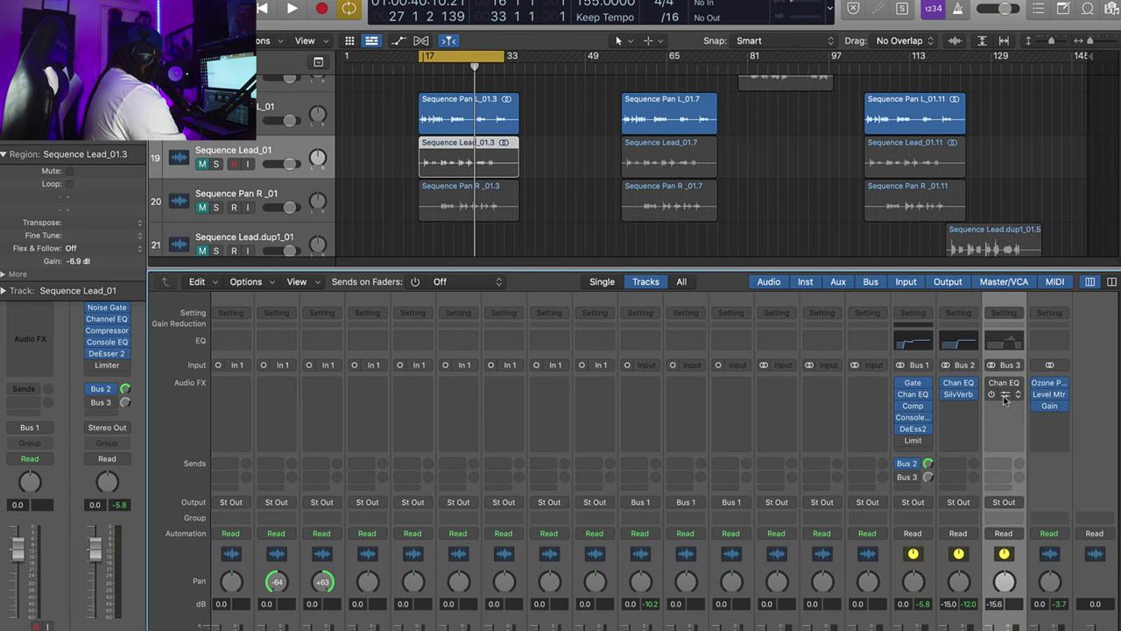
pyautogui.click(1008, 397)
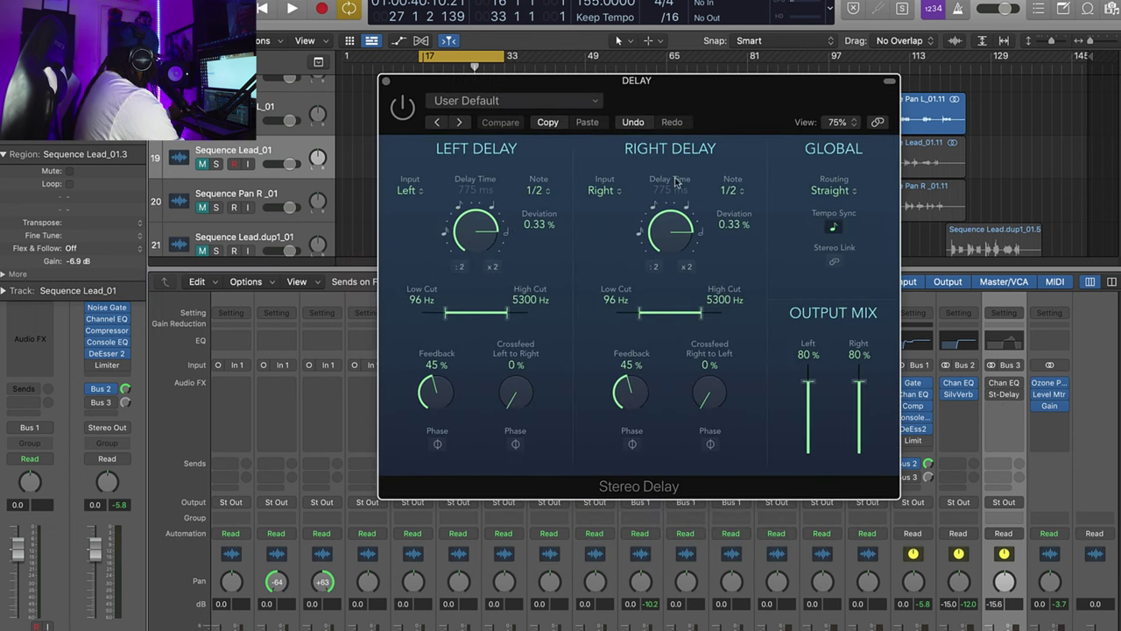
# - Toggle the Stereo Delay's tempo sync off and on to zero the deviation, keeping 1/2 notes for both the left and right delays
pyautogui.click(834, 227)
pyautogui.click(834, 228)
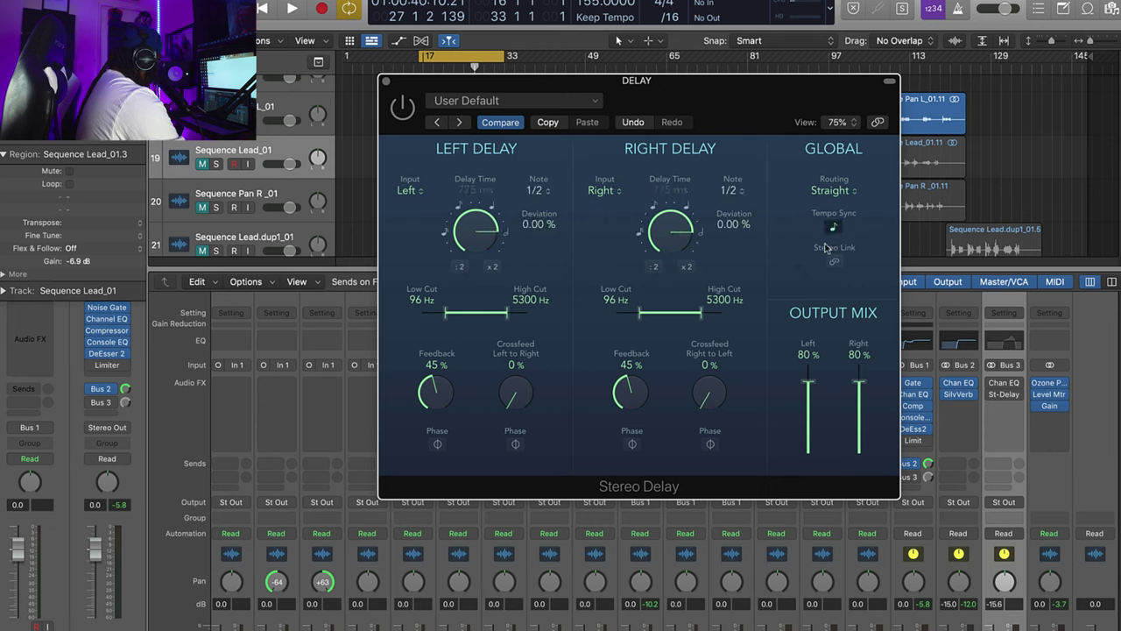
pyautogui.click(539, 191)
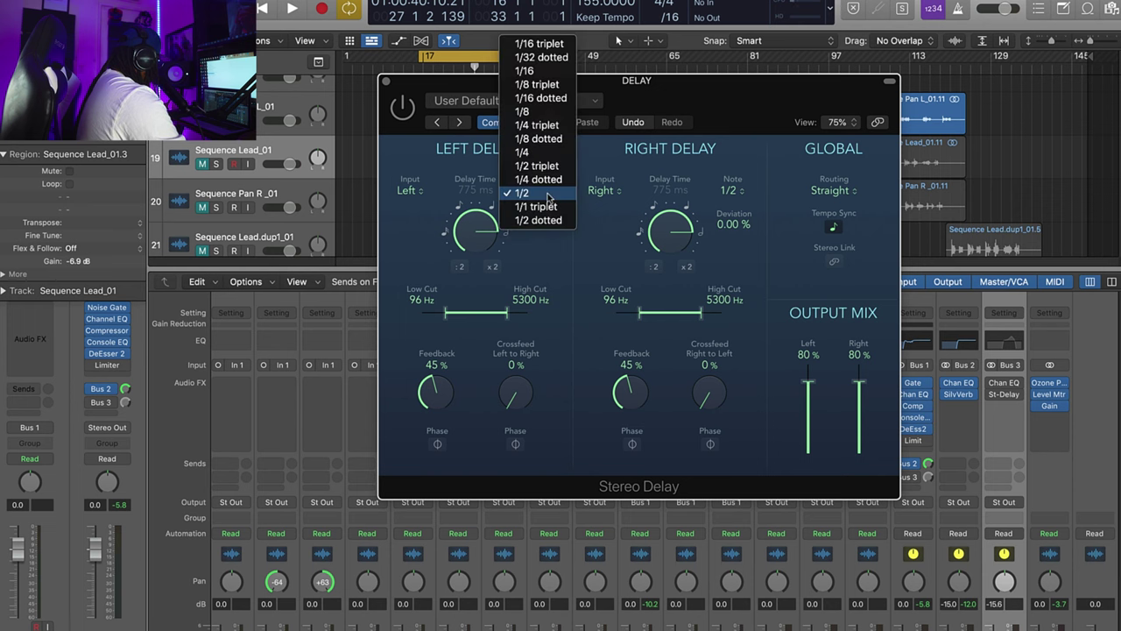
pyautogui.click(533, 195)
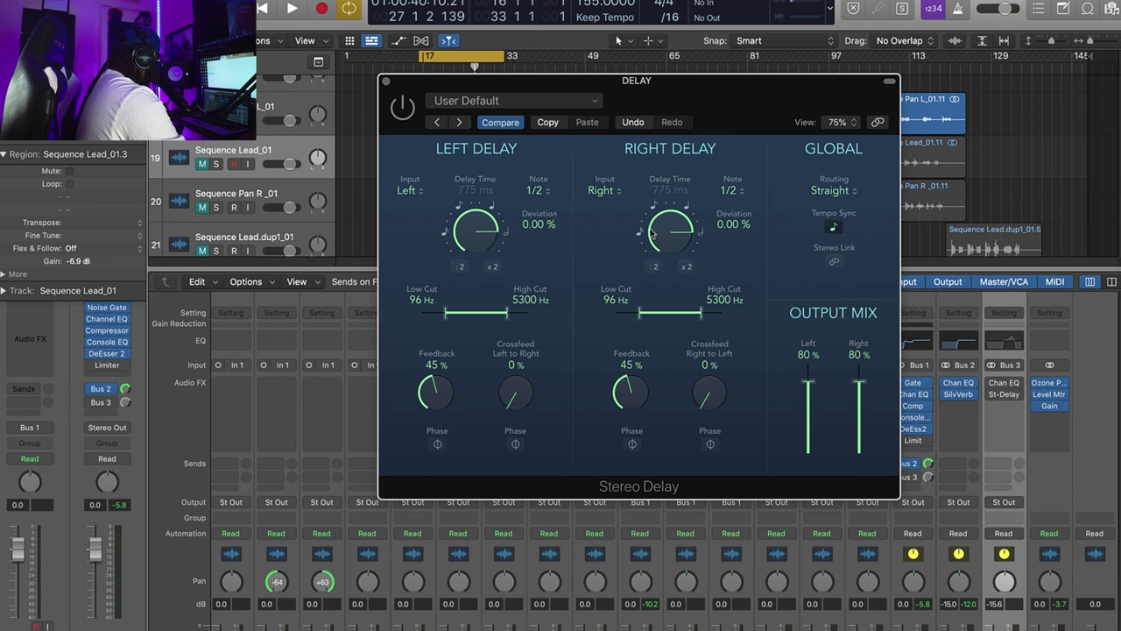
pyautogui.click(741, 192)
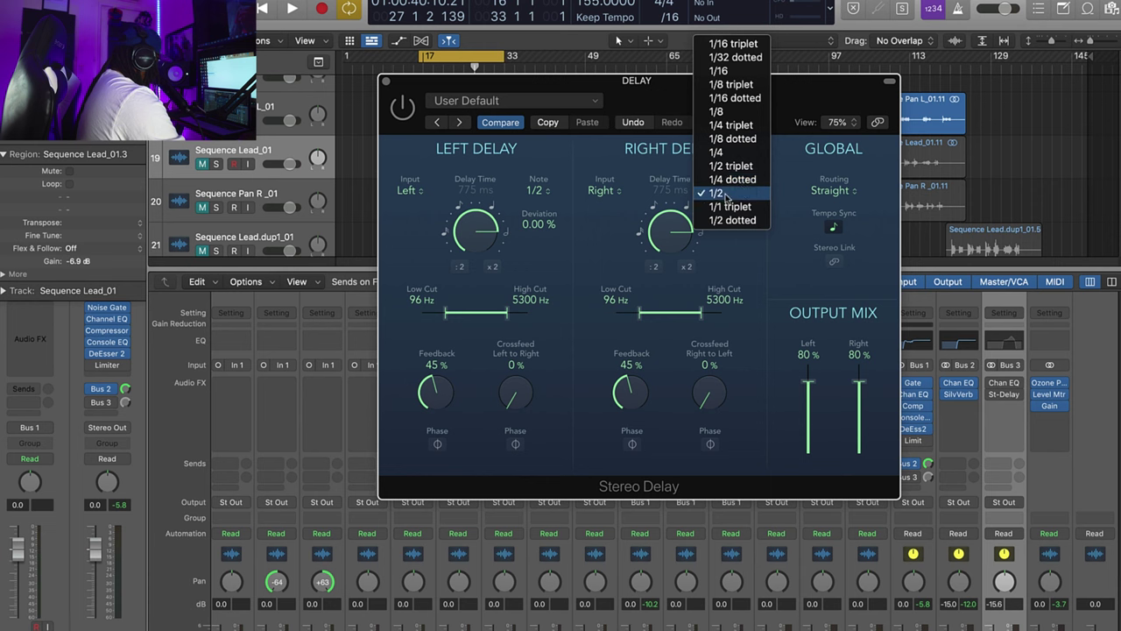
pyautogui.click(727, 200)
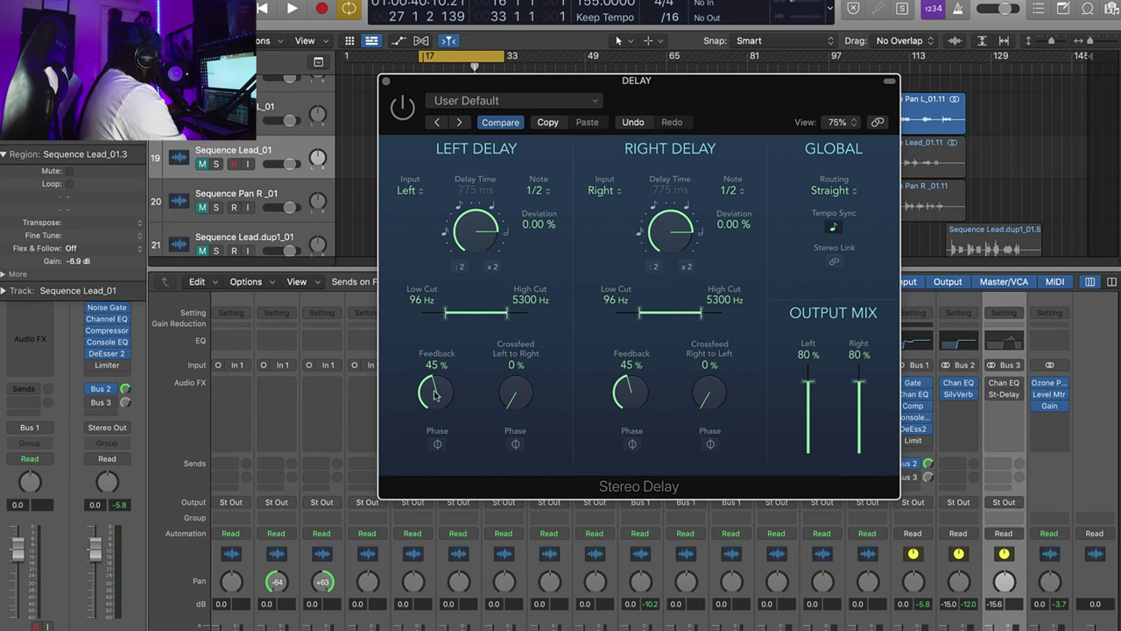
# - Set the Stereo Delay's left and right feedback to 50% and close the plug-in window
pyautogui.moveTo(436, 395); pyautogui.dragTo(446, 382)
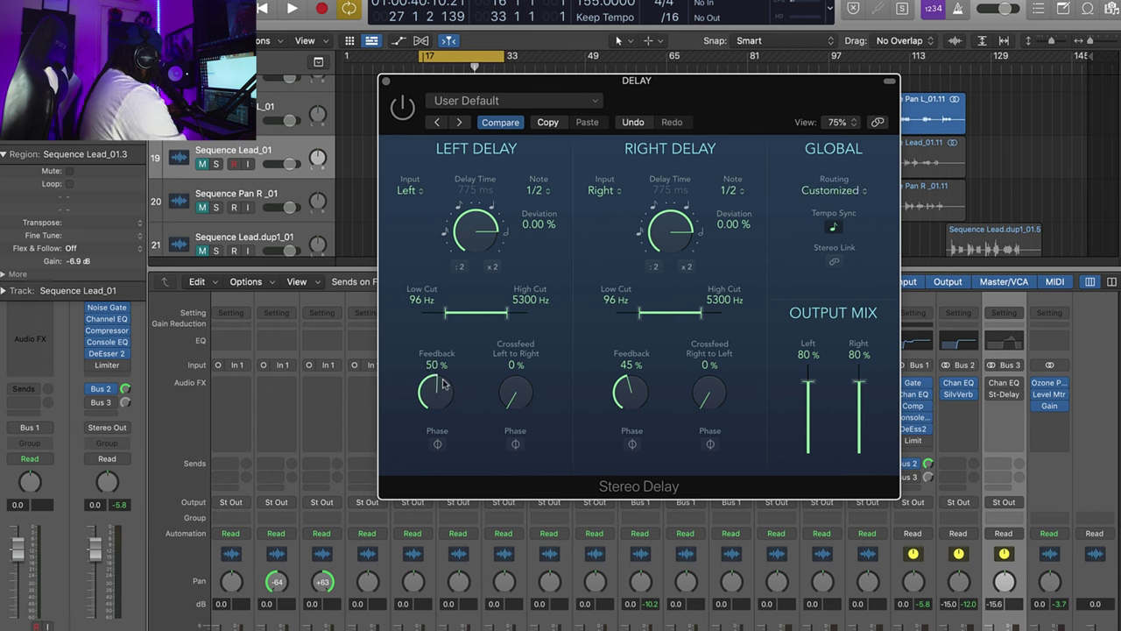
pyautogui.moveTo(639, 395); pyautogui.dragTo(643, 384)
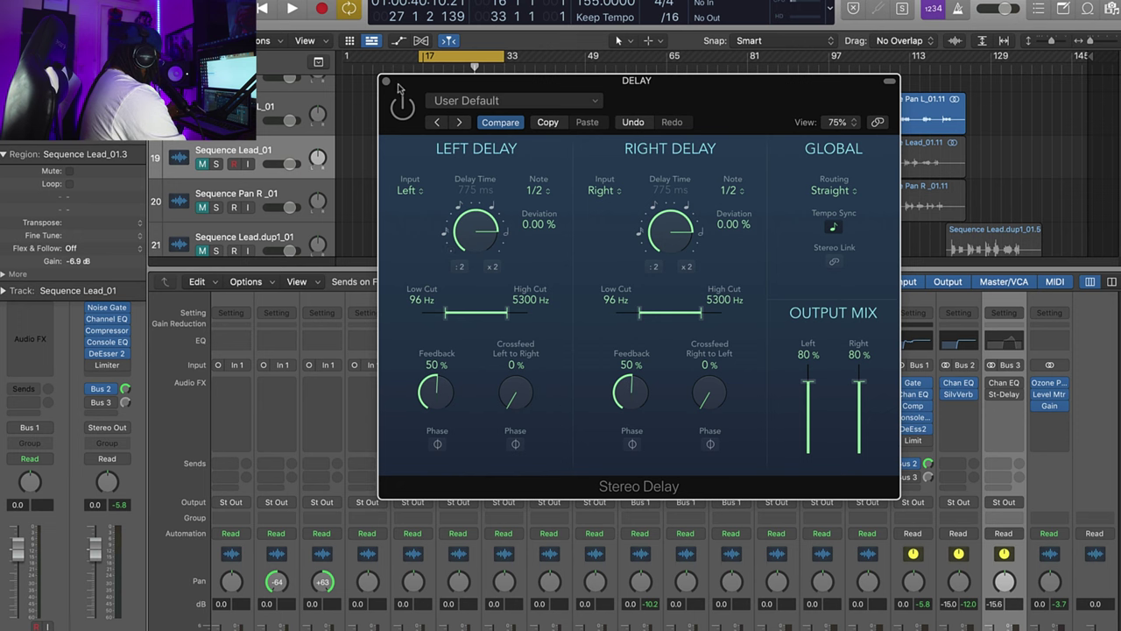
pyautogui.press('super+w')
# - Switch on the Stereo Delay on the Bus 3 channel, keeping the existing plug-in
pyautogui.click(1022, 396)
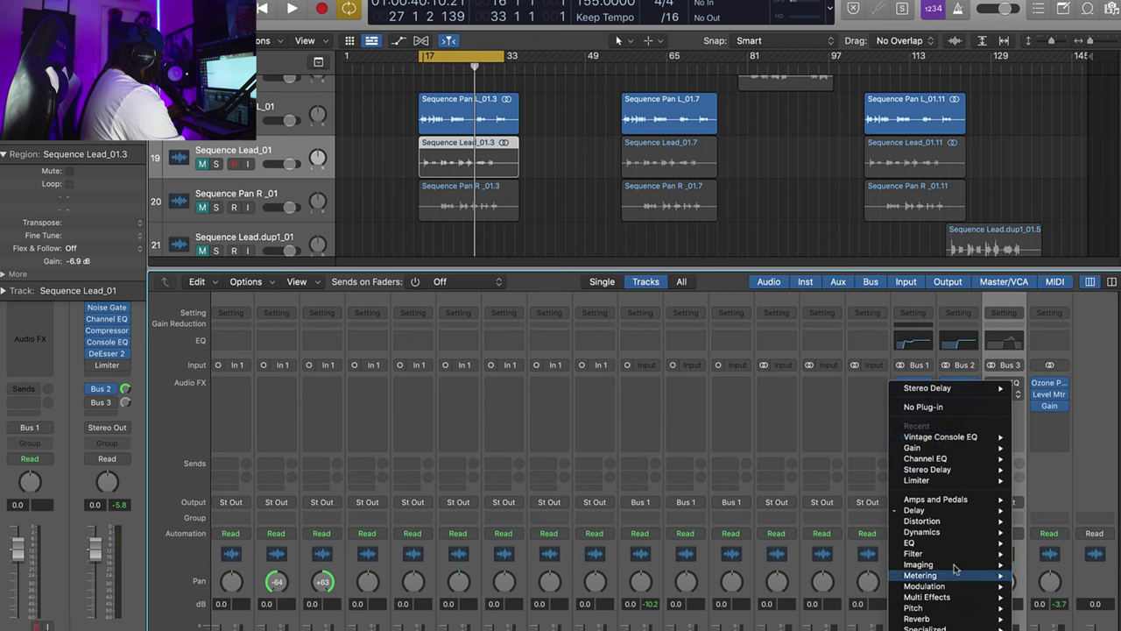
pyautogui.moveTo(947, 514)
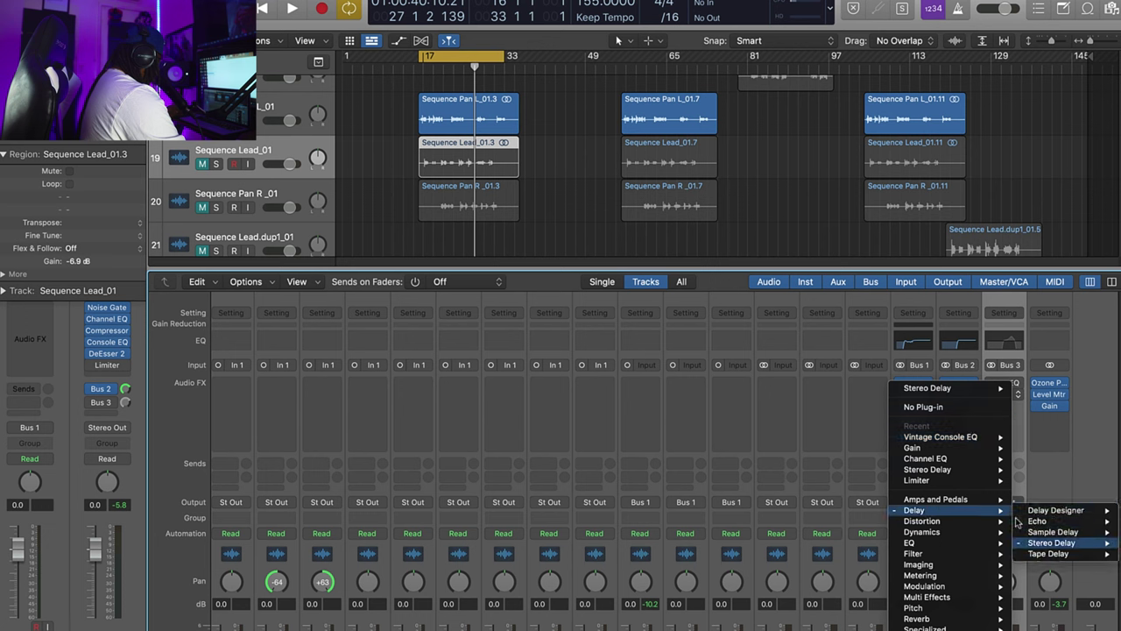
pyautogui.click(1101, 420)
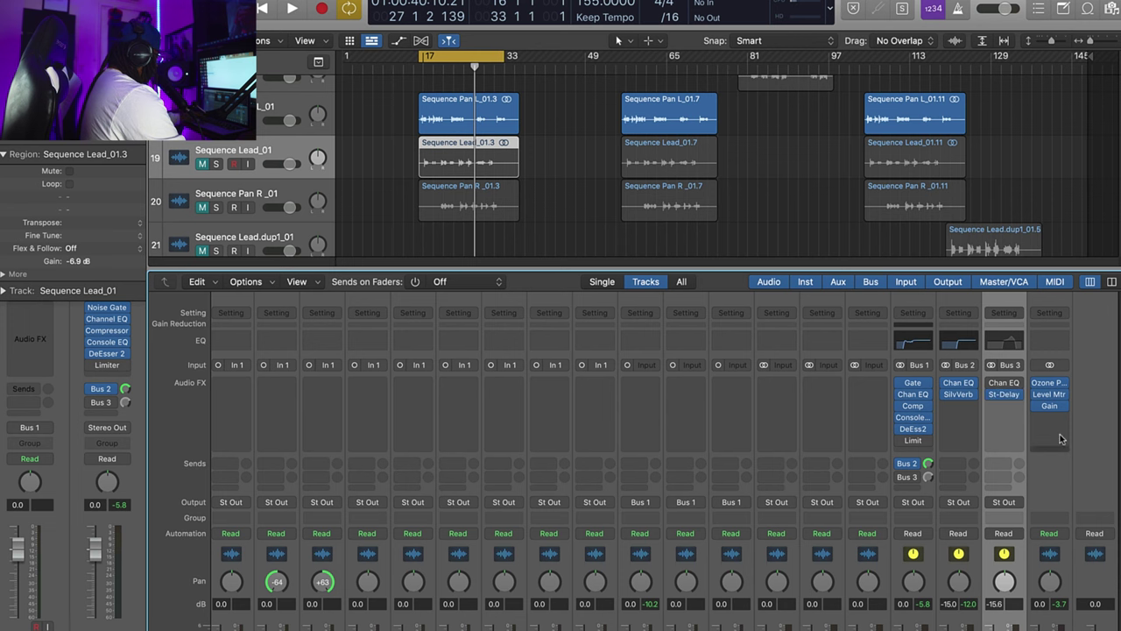
# - Lower the Bus 3 delay channel's fader all the way down and enable the Bus 3 send on the Bus 1 channel
pyautogui.scroll(-5, 1097, 545)
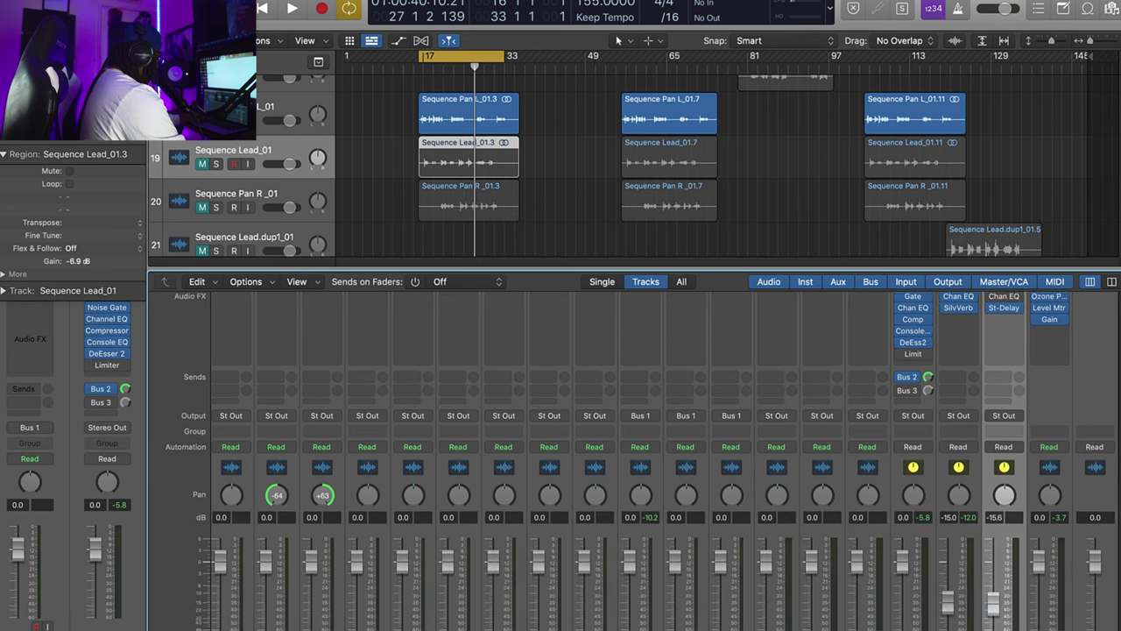
pyautogui.moveTo(993, 593); pyautogui.dragTo(993, 617)
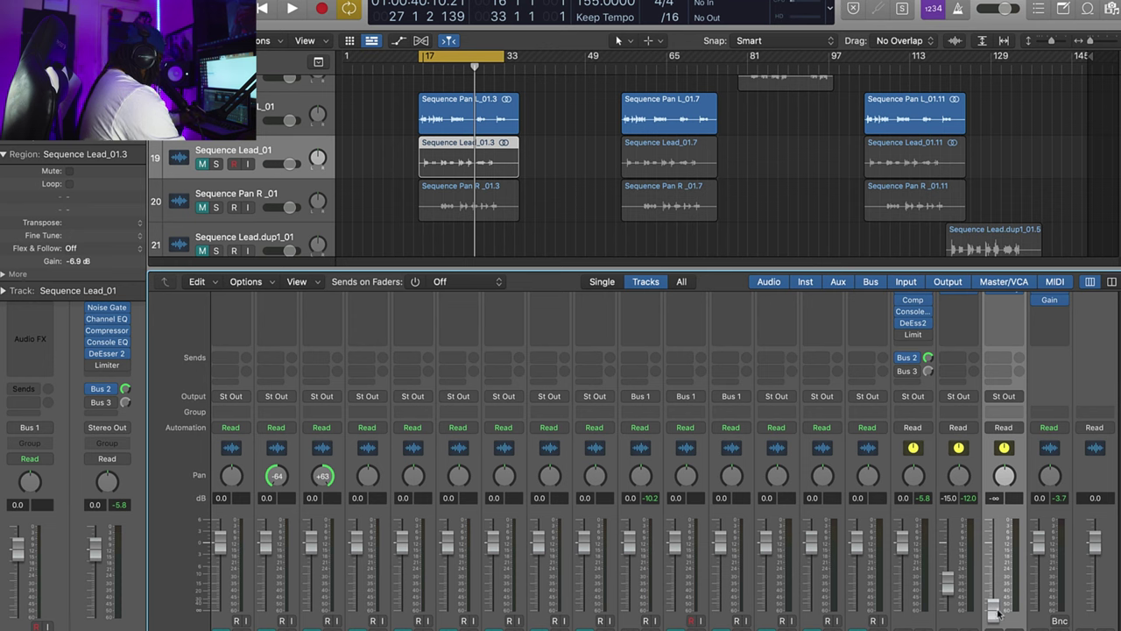
pyautogui.click(900, 372)
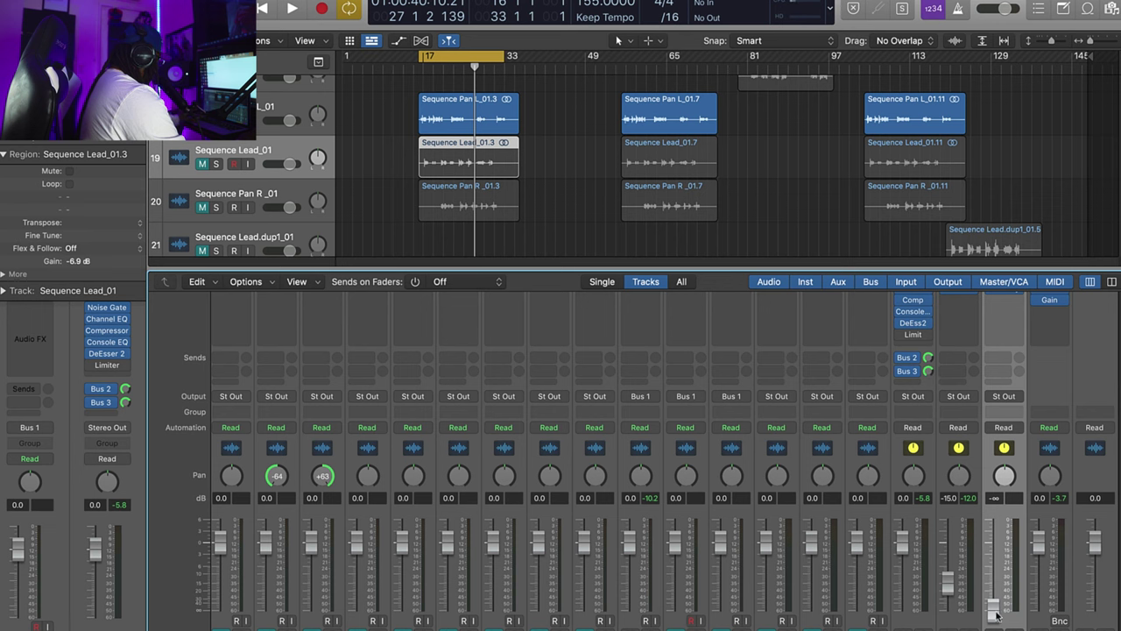
# - Raise the Bus 3 delay channel's fader to -15.0 dB while the hook plays, and stop playback
pyautogui.press('space')
pyautogui.moveTo(995, 616); pyautogui.dragTo(996, 581)
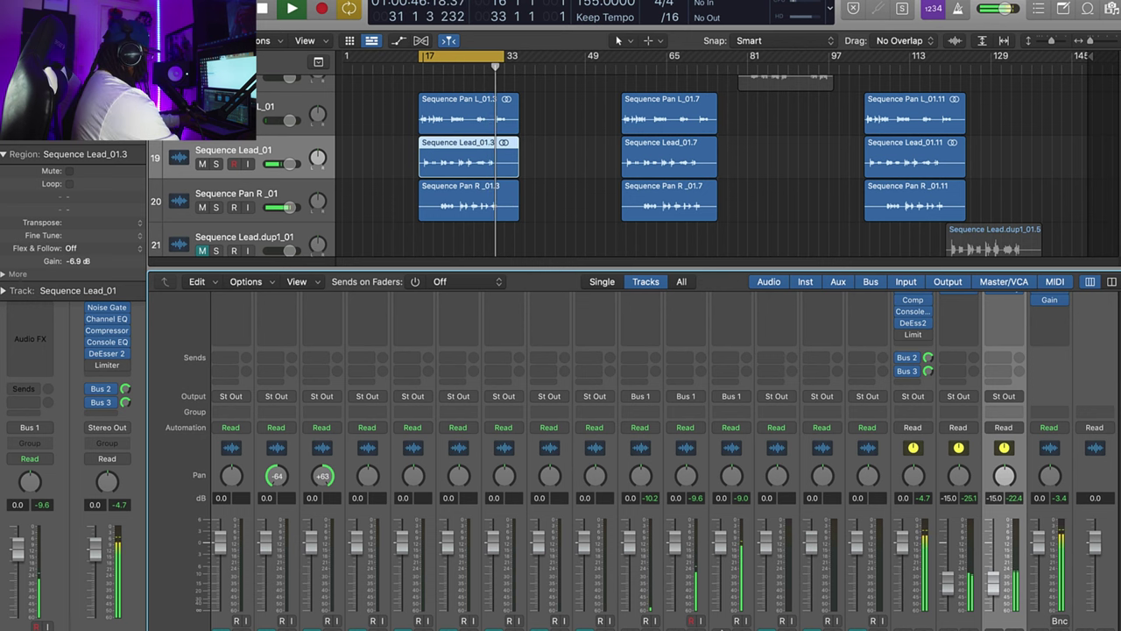
pyautogui.press('space')
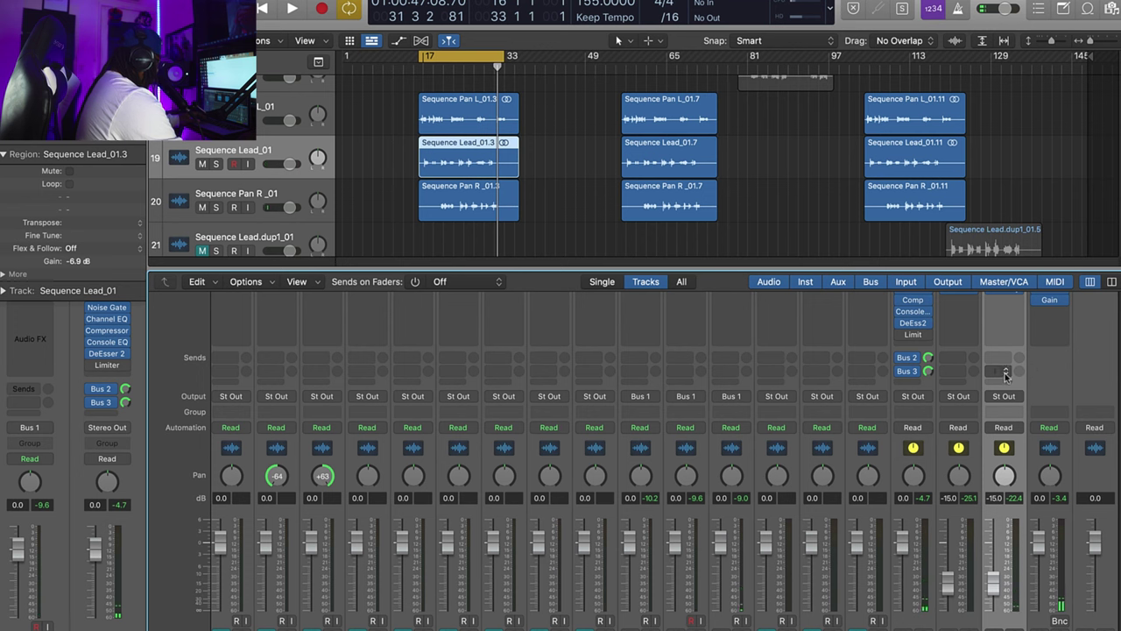
# - Open the Channel EQ on the Bus 3 delay channel and switch it on
pyautogui.scroll(3, 1033, 359)
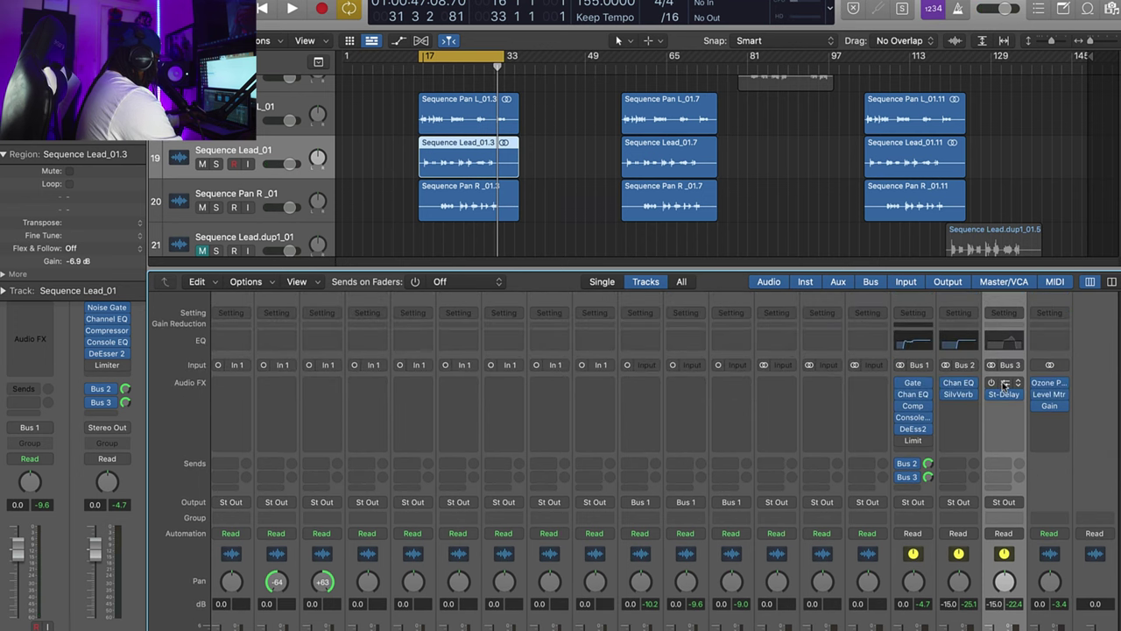
pyautogui.click(1005, 386)
pyautogui.click(211, 157)
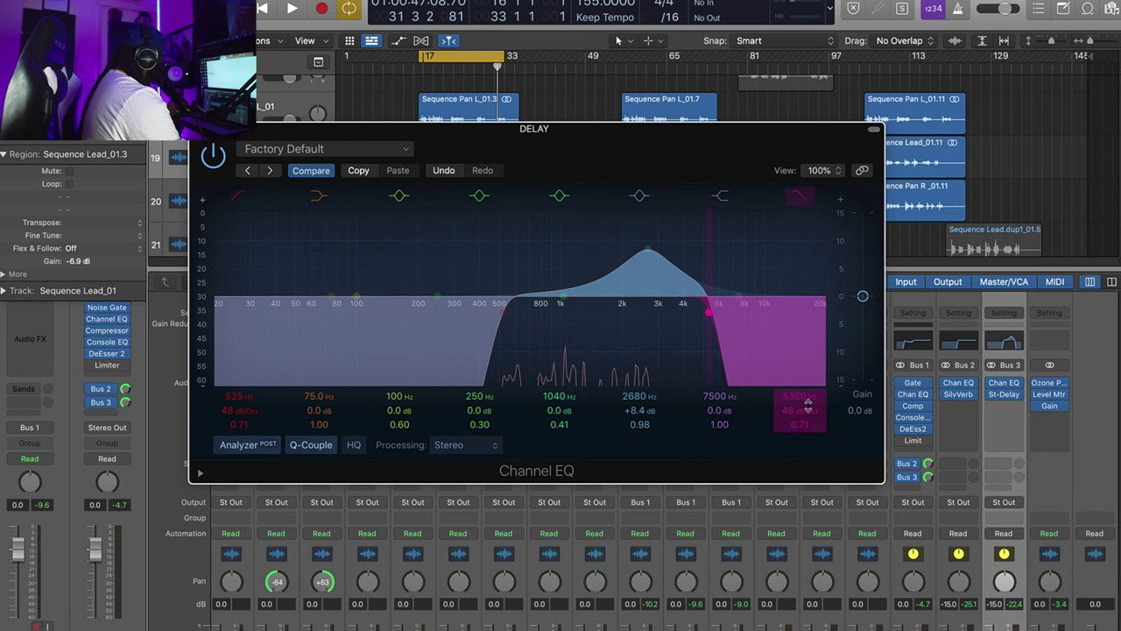
pyautogui.moveTo(798, 415); pyautogui.dragTo(821, 413)
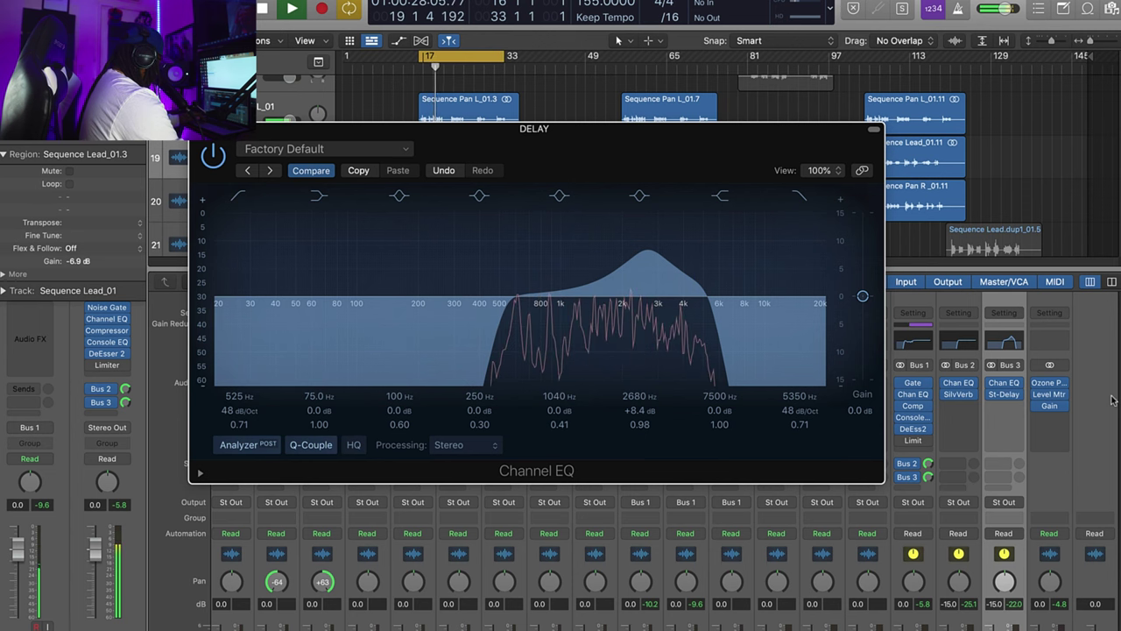
# - Bypass and re-enable the delay's Channel EQ during playback to compare its effect, and close the EQ window
pyautogui.scroll(-5, 1111, 447)
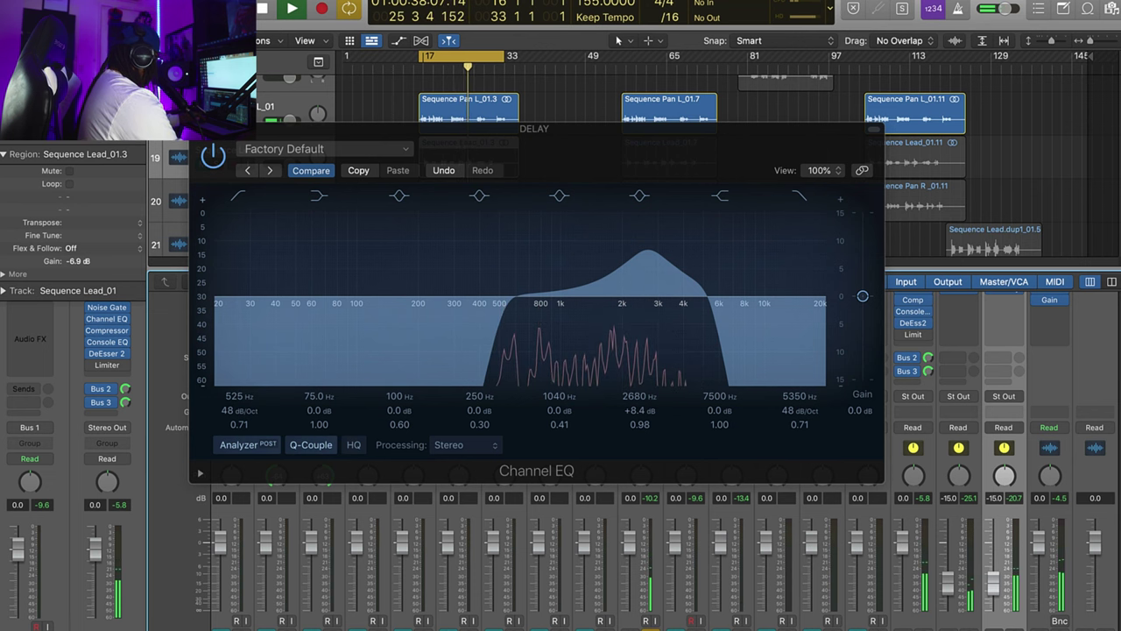
pyautogui.click(211, 165)
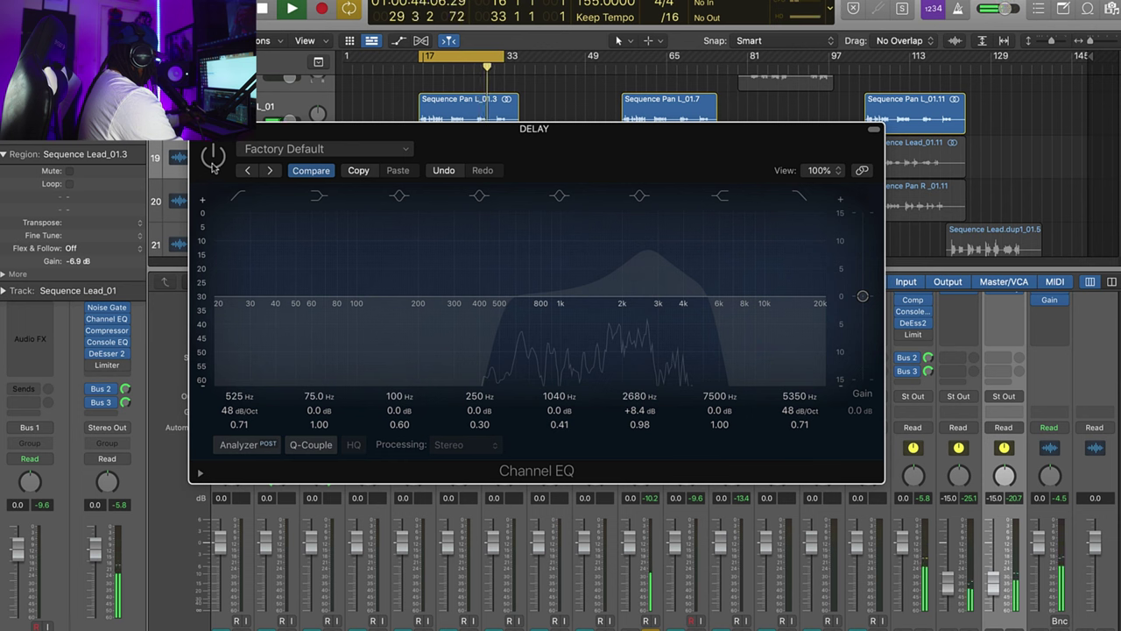
pyautogui.click(210, 167)
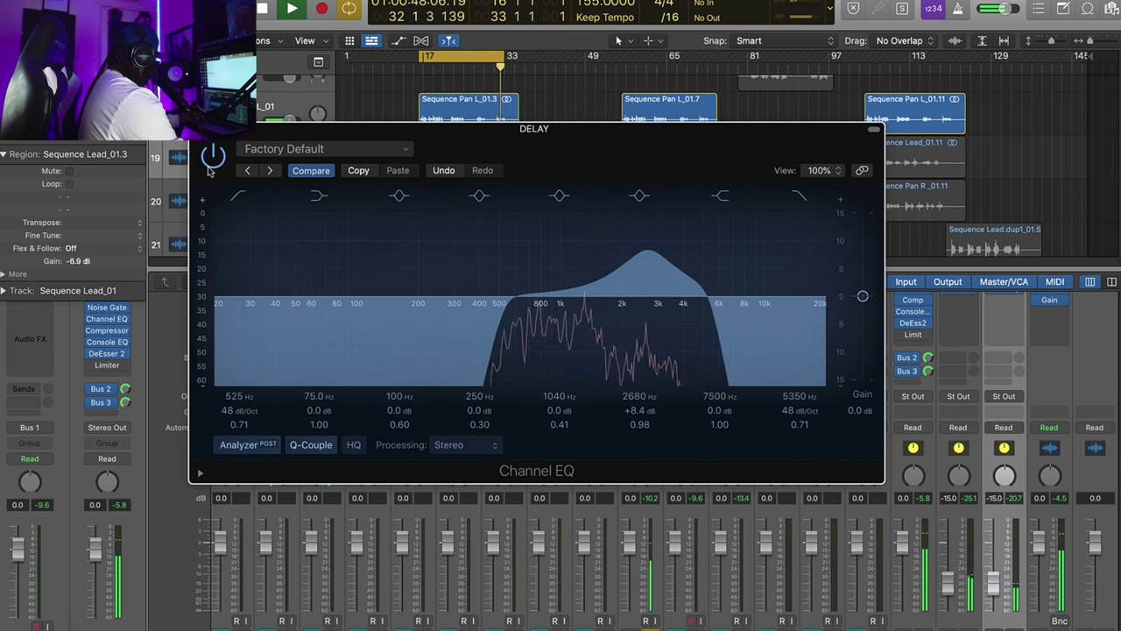
pyautogui.press('super+w')
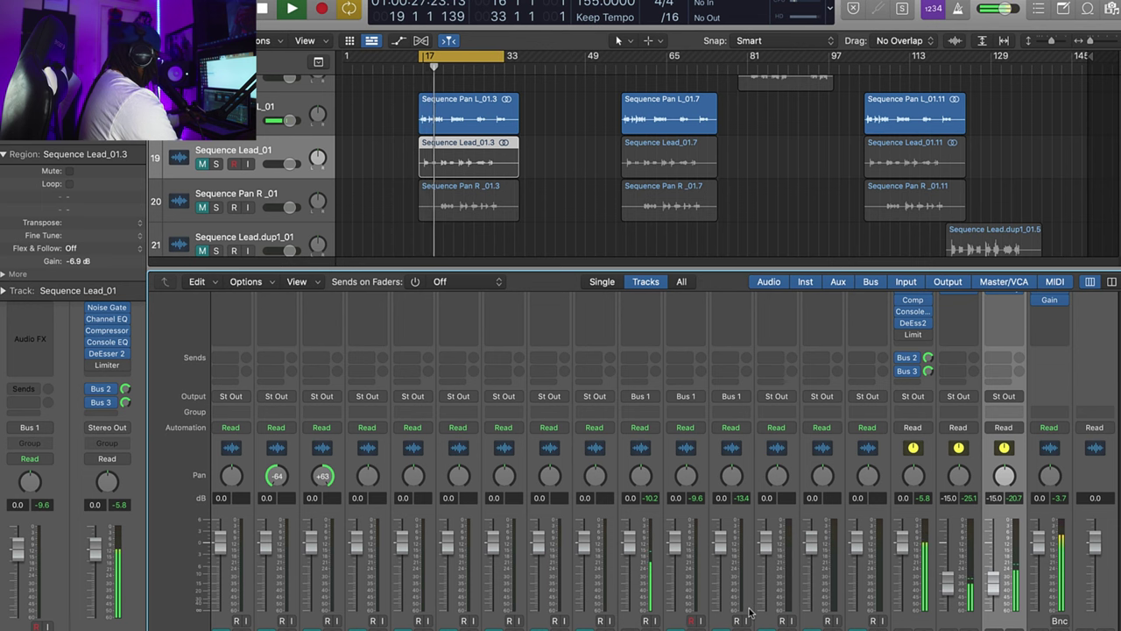
# - Unmute the Sequence Lead_01 and Sequence Pan R_01 tracks during playback
pyautogui.hotkey('ctrl', 'm')
pyautogui.hotkey('ctrl', 'm')
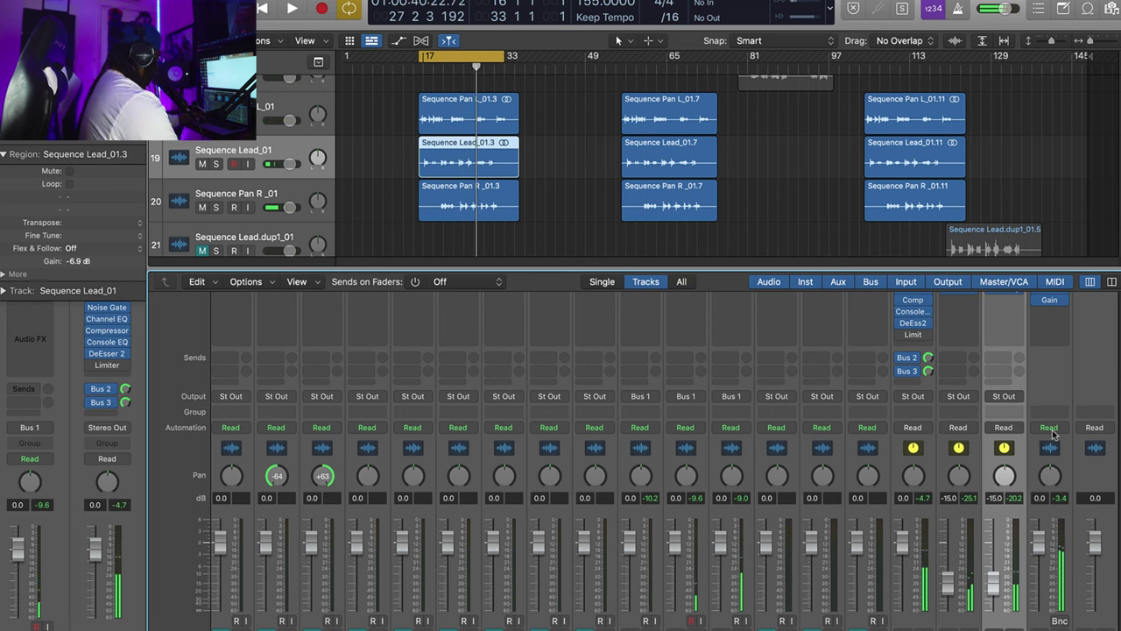
# - Switch on the Limiter in the Bus 1 chain and play back the hook with the full effects
pyautogui.scroll(5, 1119, 359)
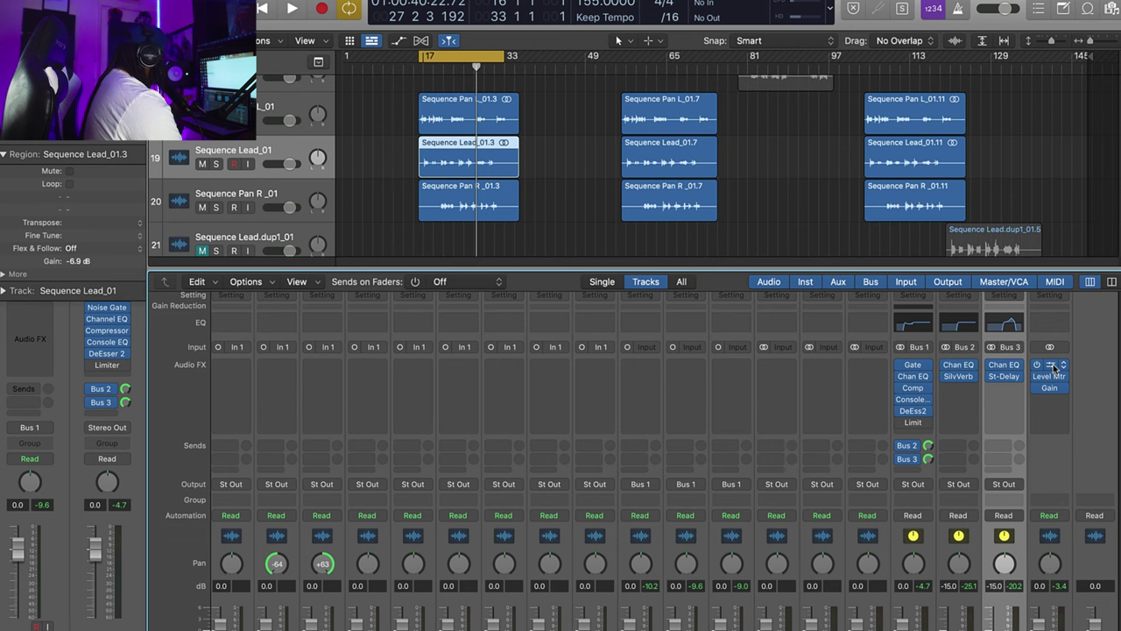
pyautogui.click(901, 423)
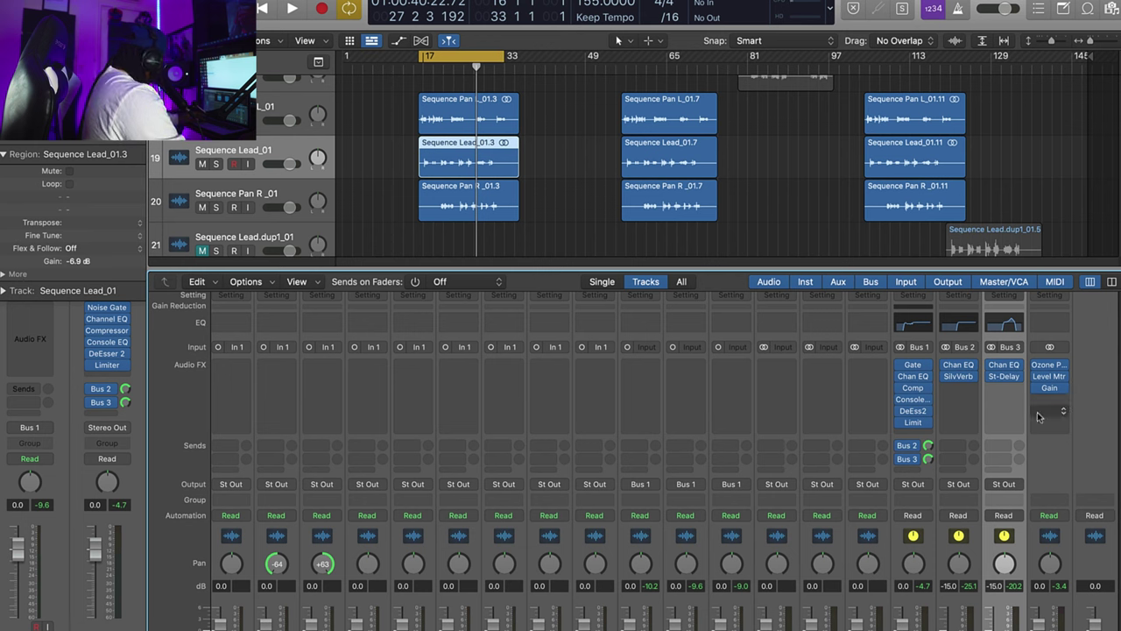
pyautogui.press('space')
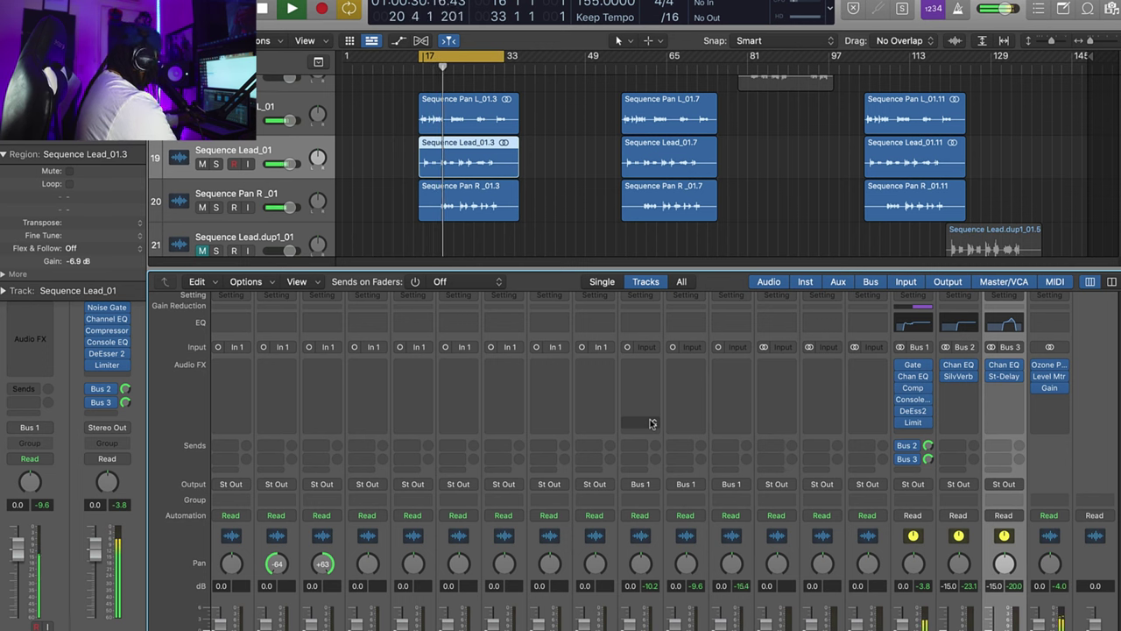
pyautogui.press('space')
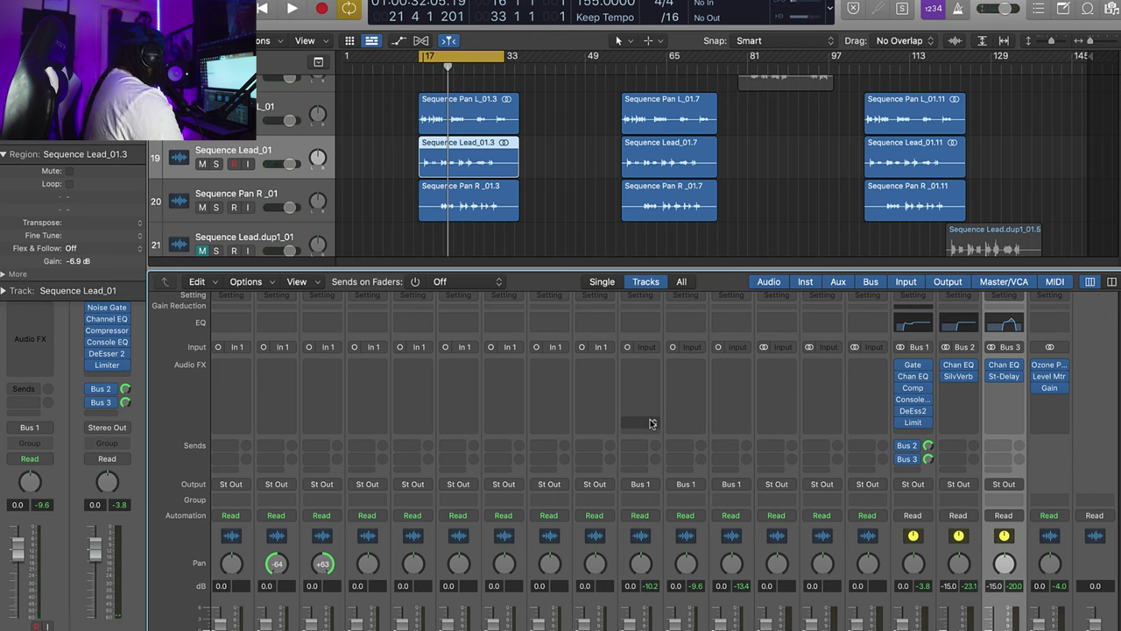
# - Check Ozone Pro on the Stereo Out channel and move the Level Meter insert below the Gain plug-in
pyautogui.click(1052, 367)
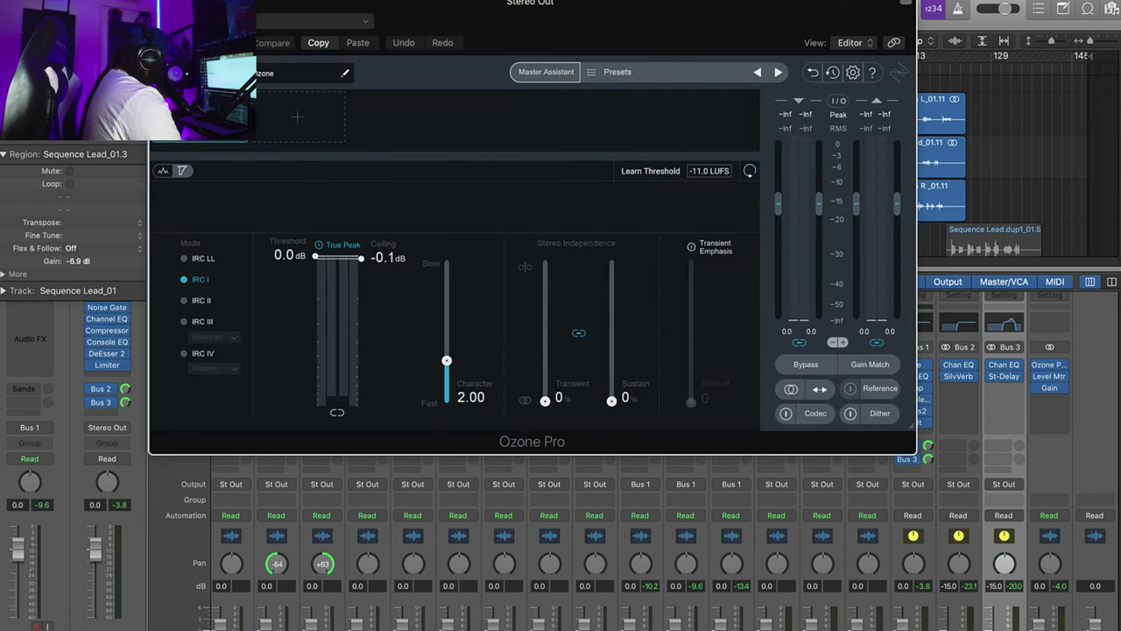
pyautogui.press('super+w')
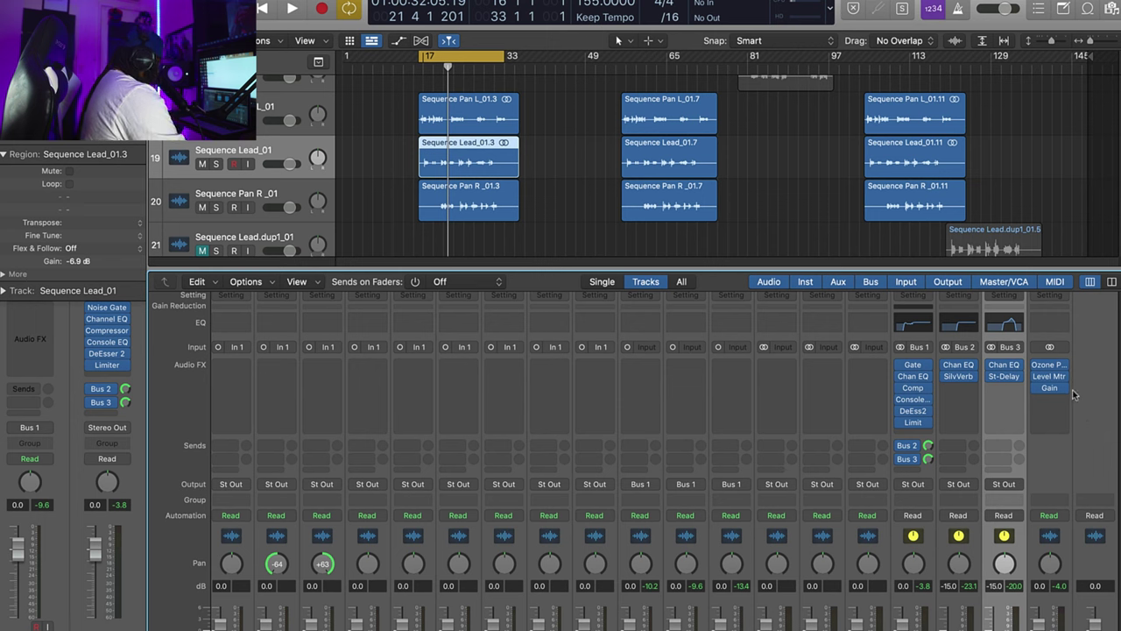
pyautogui.moveTo(1050, 388)
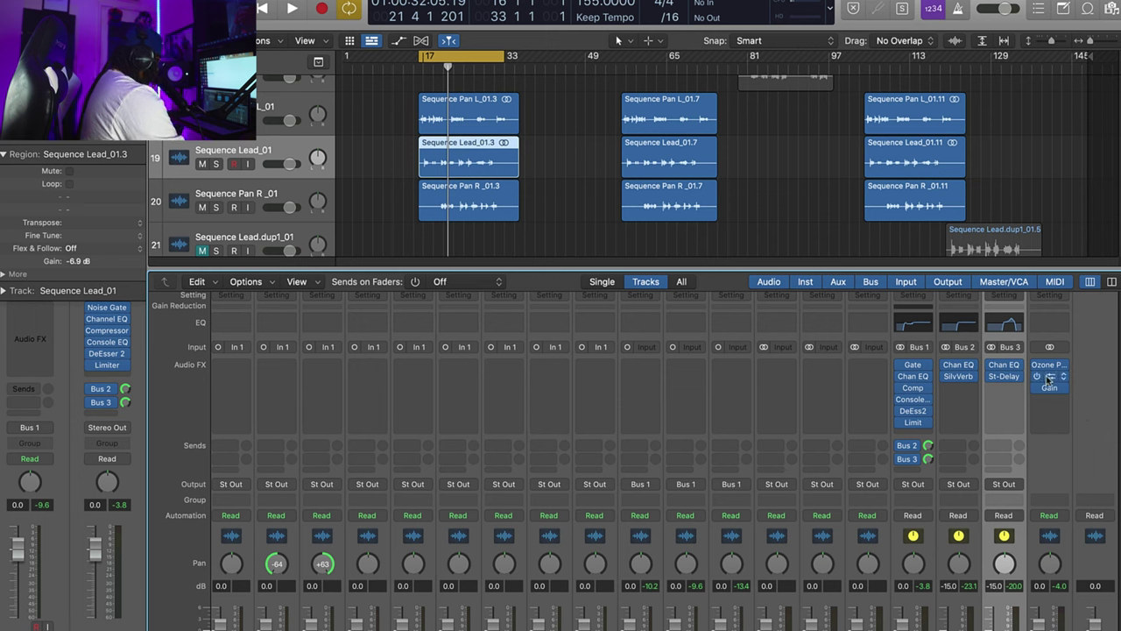
pyautogui.moveTo(1051, 377); pyautogui.dragTo(1047, 392)
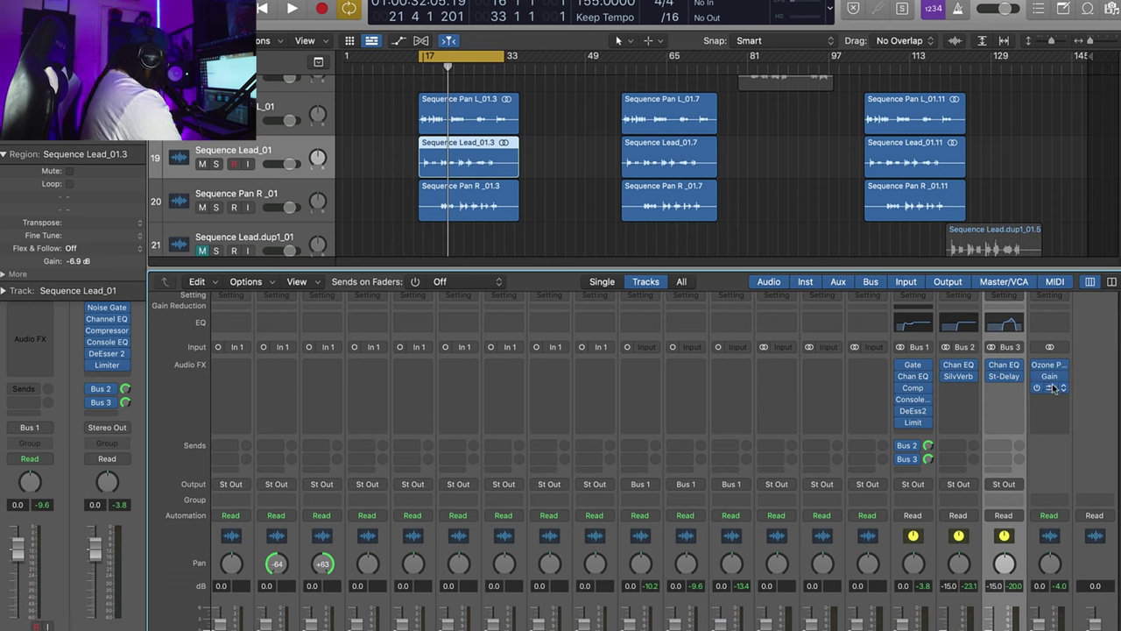
pyautogui.moveTo(1054, 389); pyautogui.dragTo(1050, 387)
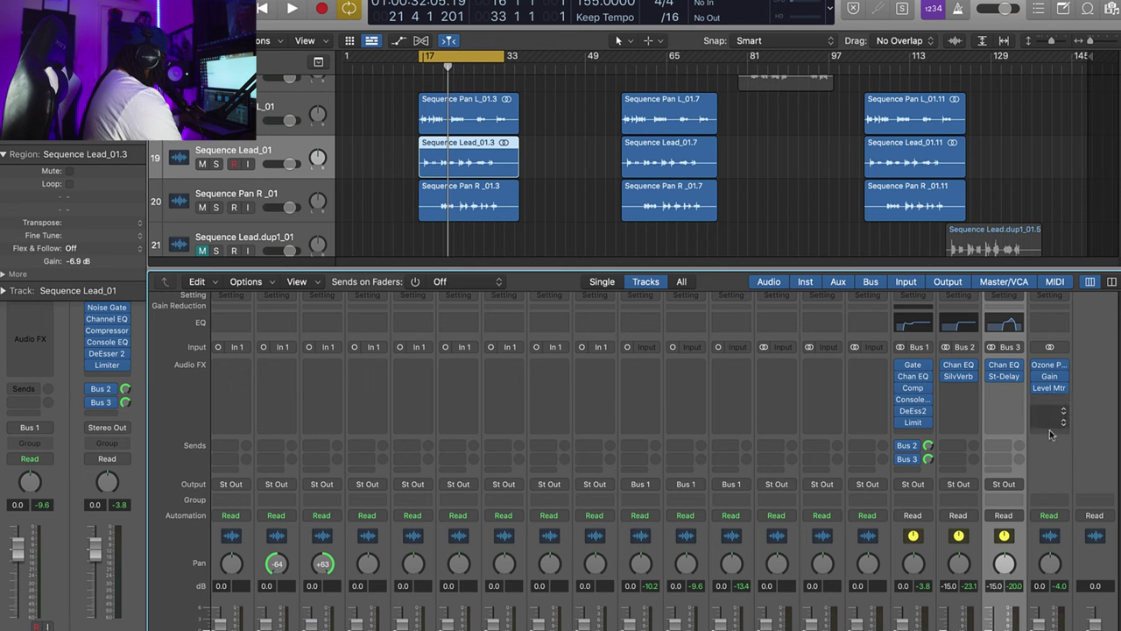
# - Open the Gain plug-in on the Stereo Out channel, move its window aside and turn Mono on
pyautogui.click(1051, 376)
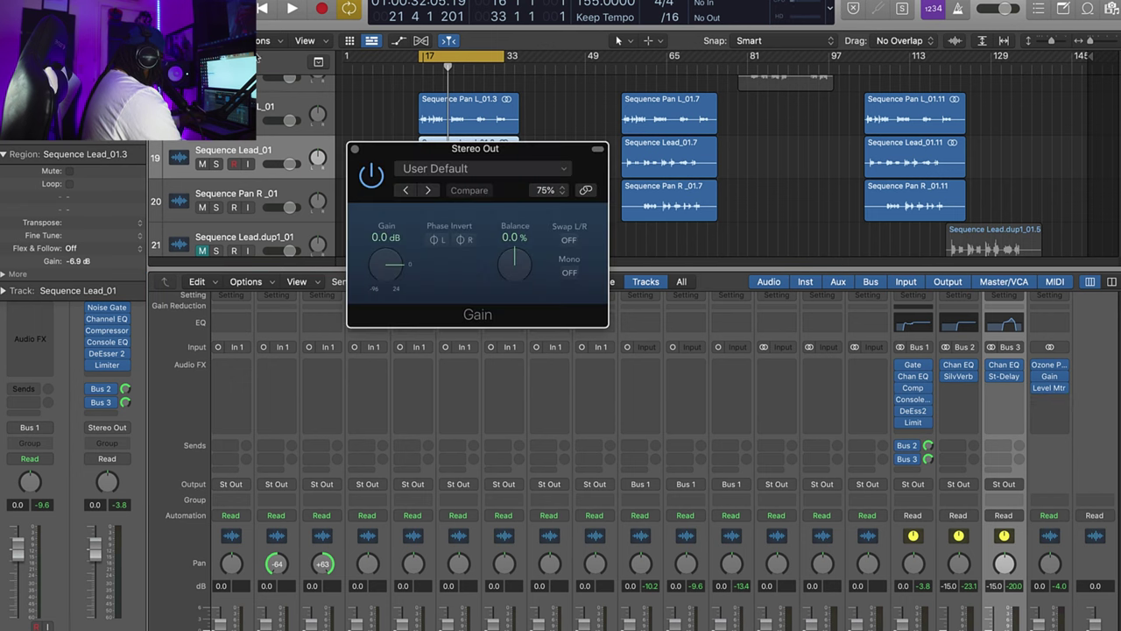
pyautogui.moveTo(512, 149); pyautogui.dragTo(218, 105)
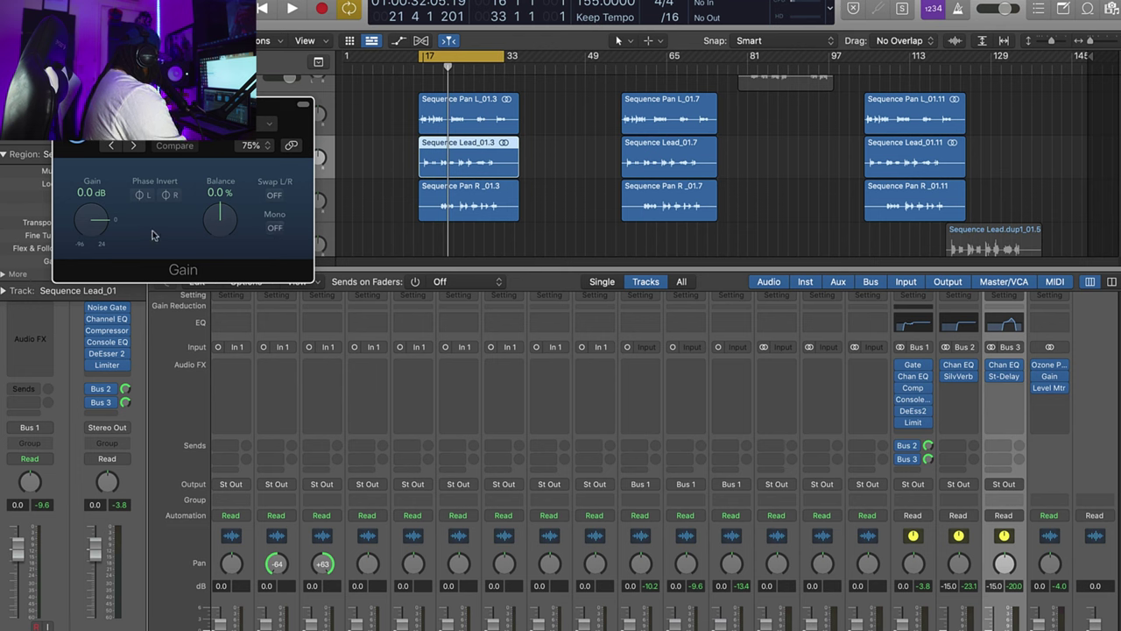
pyautogui.click(275, 229)
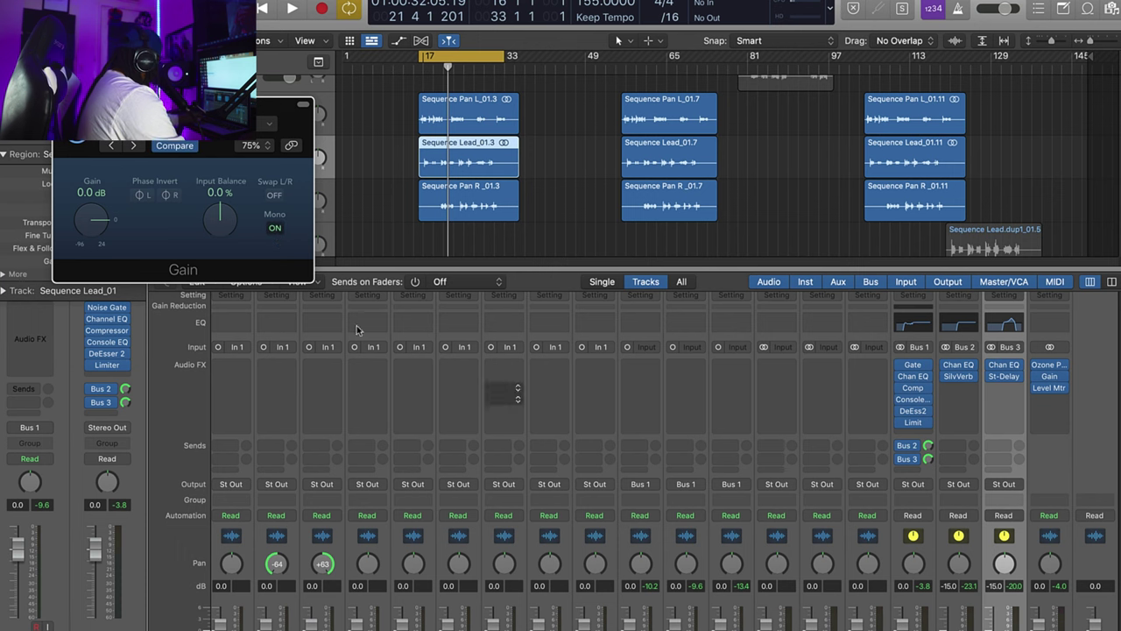
# - Play the hook in mono, muting Sequence Lead_01 and Sequence Pan R_01 while balancing Sequence Pan L_01, and unmute both tracks
pyautogui.scroll(-5, 719, 499)
pyautogui.press('space')
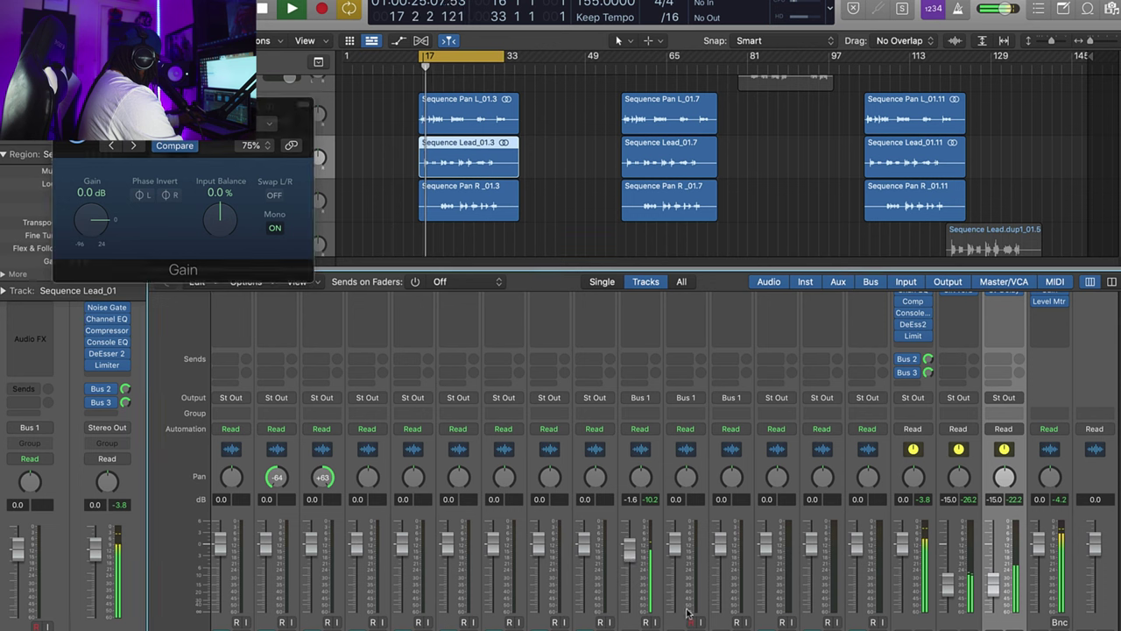
pyautogui.hotkey('ctrl', 'm')
pyautogui.hotkey('ctrl', 'm')
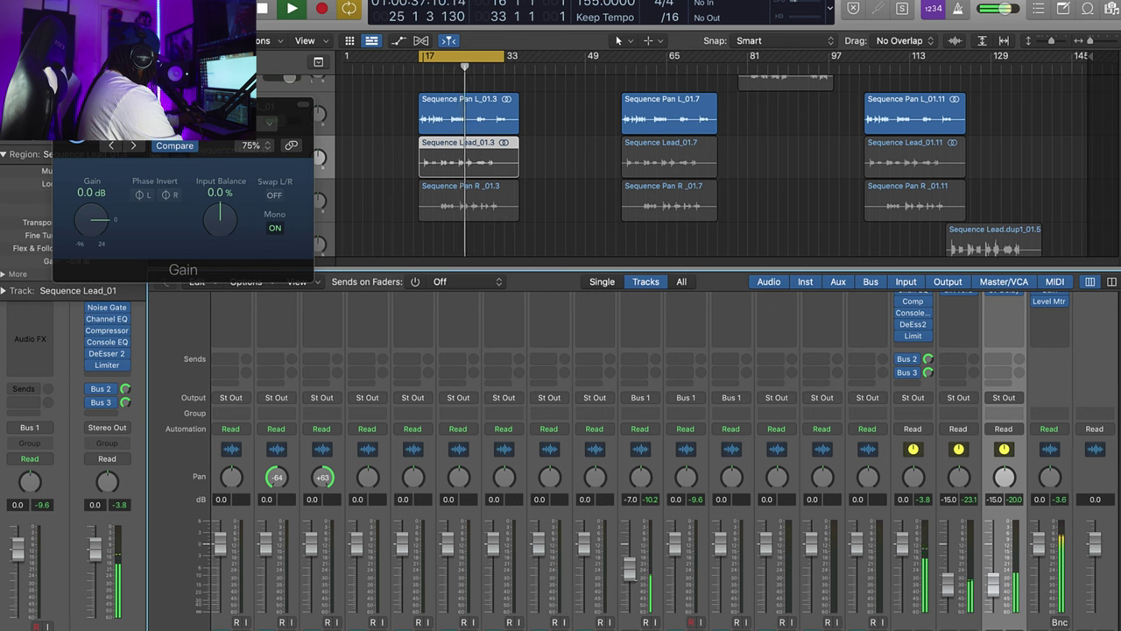
pyautogui.hotkey('ctrl', 'm')
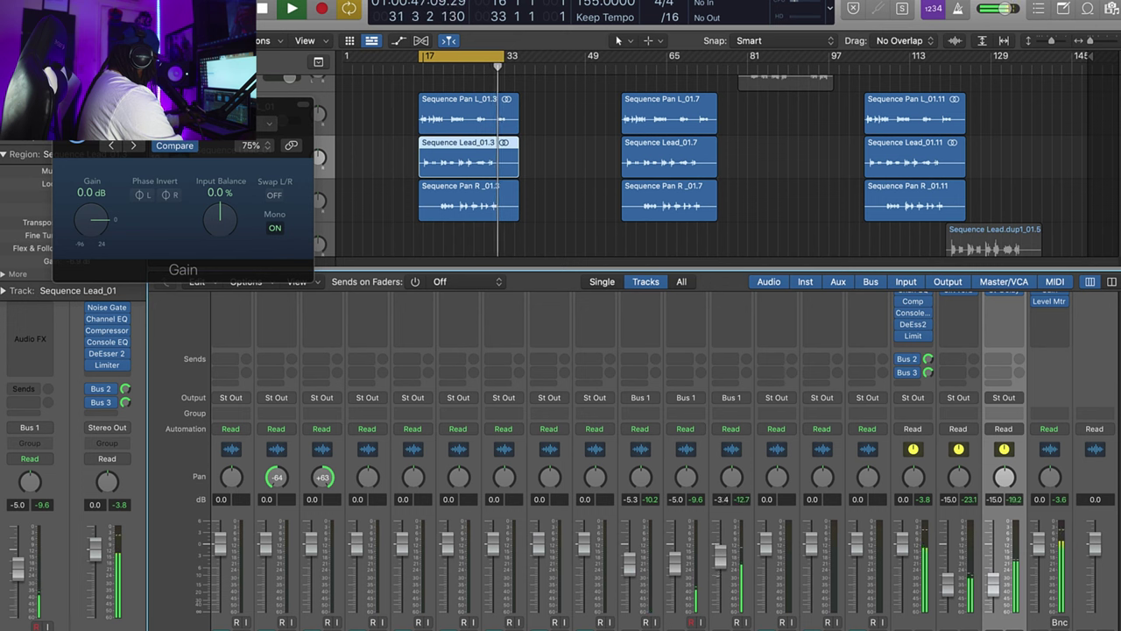
# - Balance the hook faders in mono at about -2.8 dB for Sequence Pan L_01 and -3.6 dB for Sequence Lead_01 and Sequence Pan R_01
pyautogui.moveTo(718, 561); pyautogui.dragTo(717, 571)
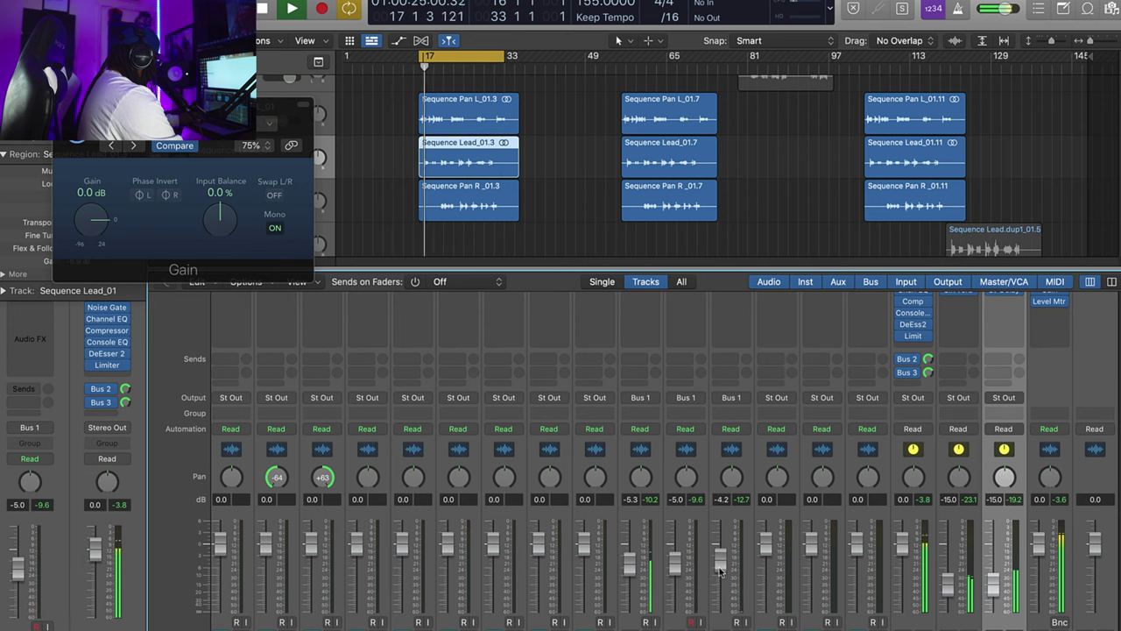
pyautogui.moveTo(675, 565); pyautogui.dragTo(676, 561)
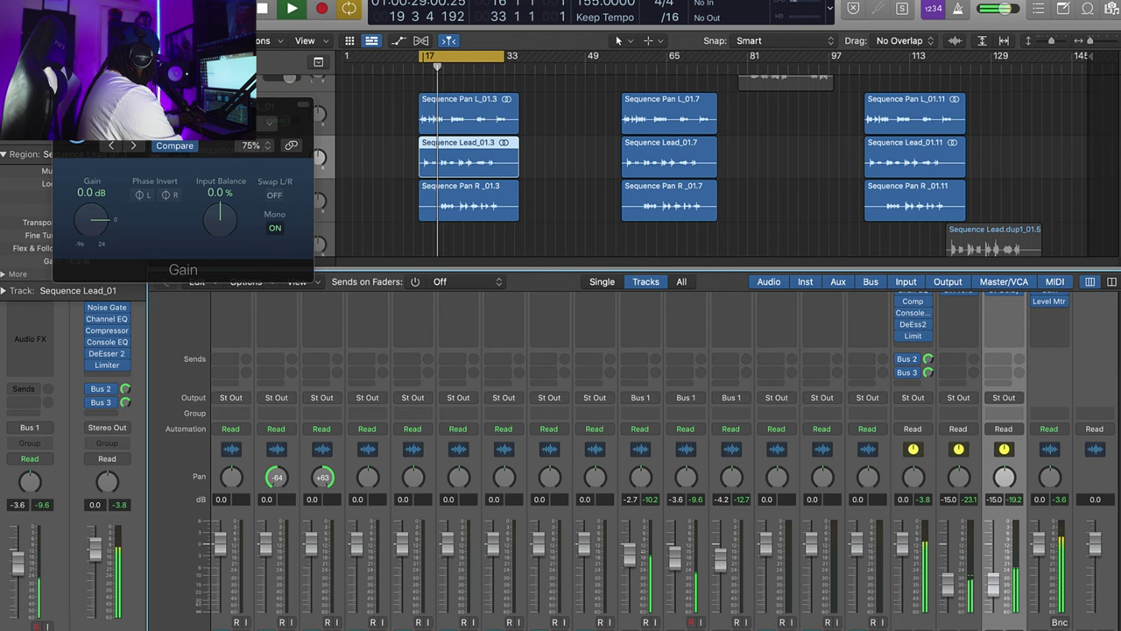
pyautogui.press('Down')
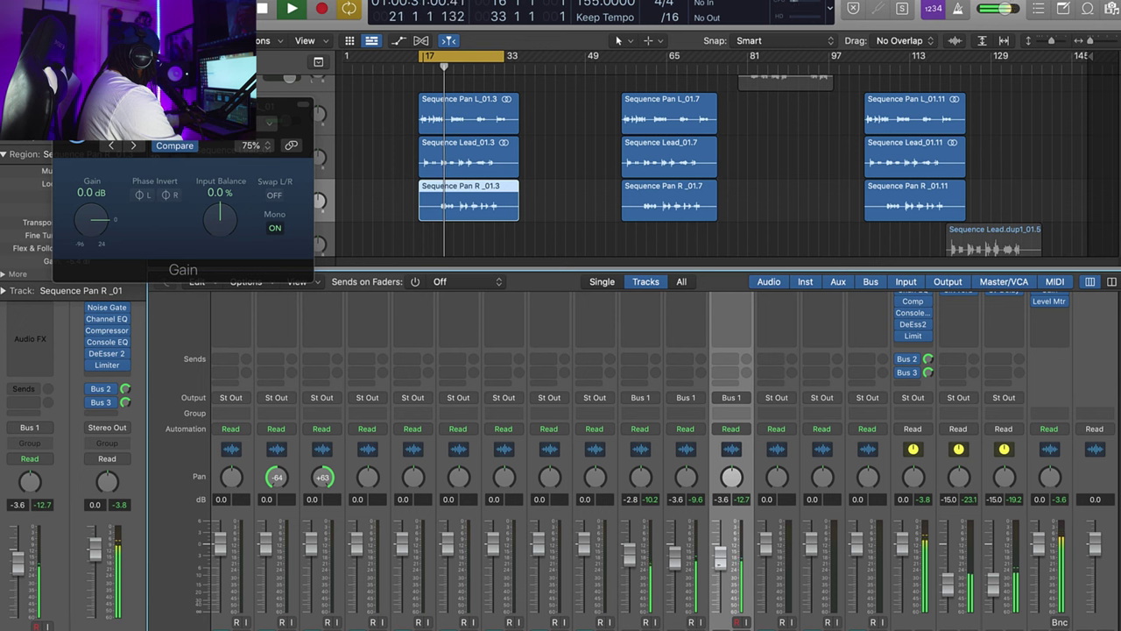
# - Compare stereo and mono while trimming Sequence Pan L_01, Lead_01 and Pan R_01 to about -3.0, -3.8 and -4.5 dB, and stop with Mono off
pyautogui.click(277, 231)
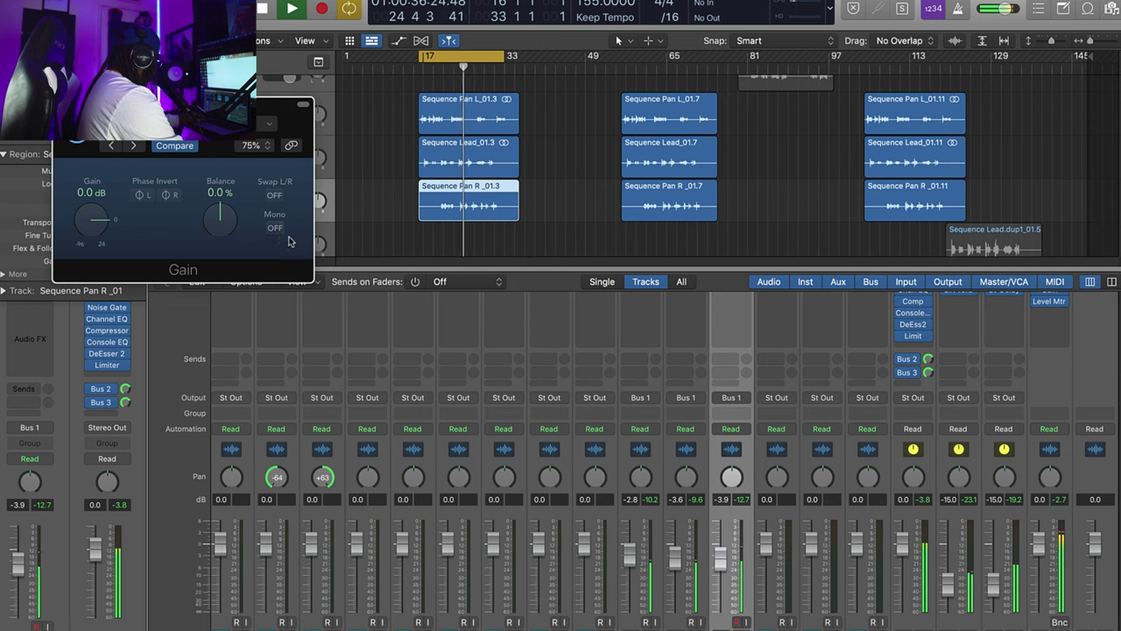
pyautogui.click(277, 229)
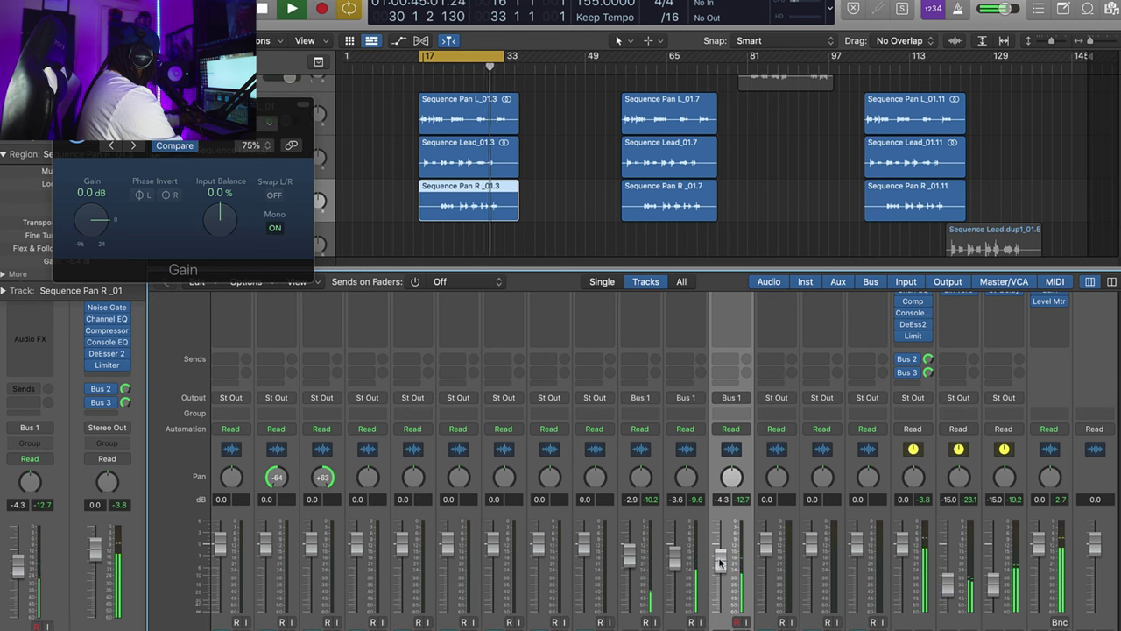
pyautogui.click(277, 229)
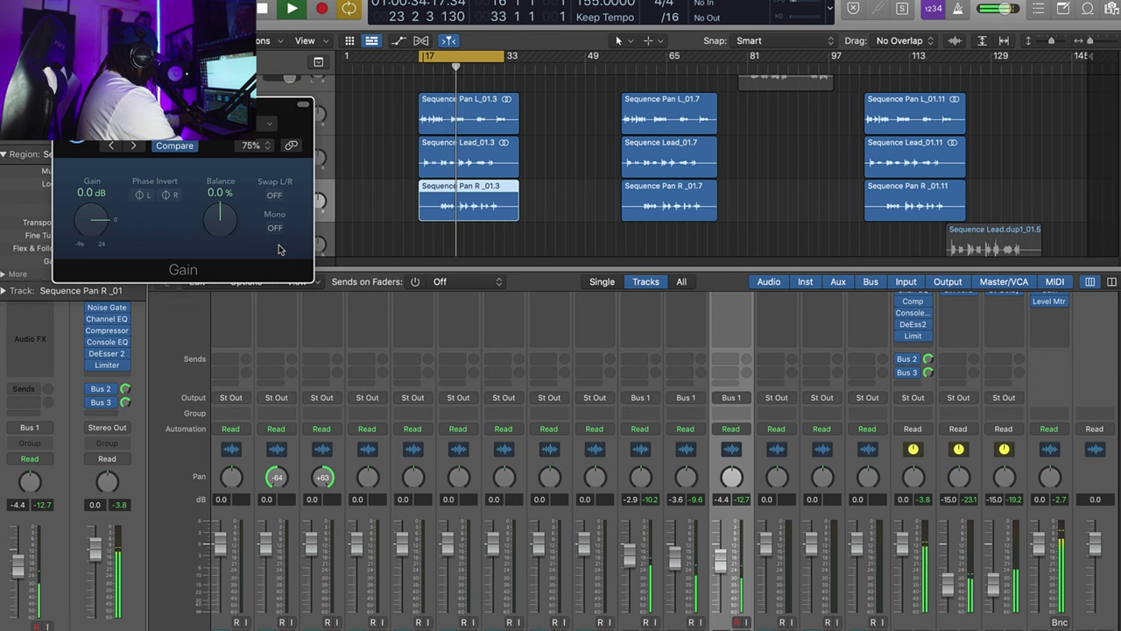
pyautogui.click(274, 229)
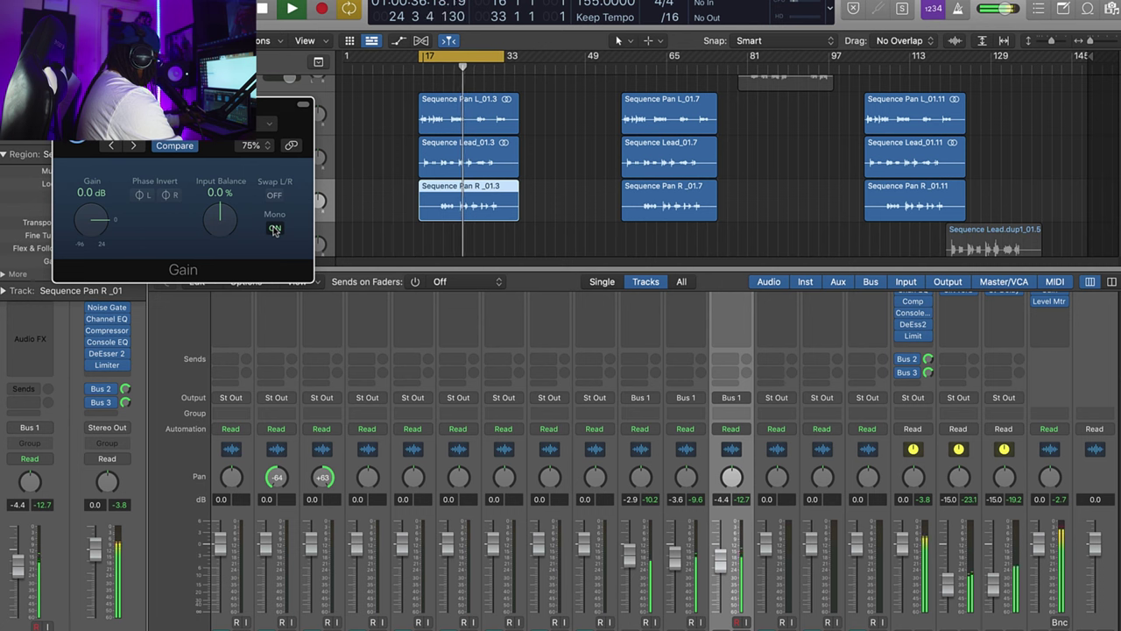
pyautogui.click(274, 229)
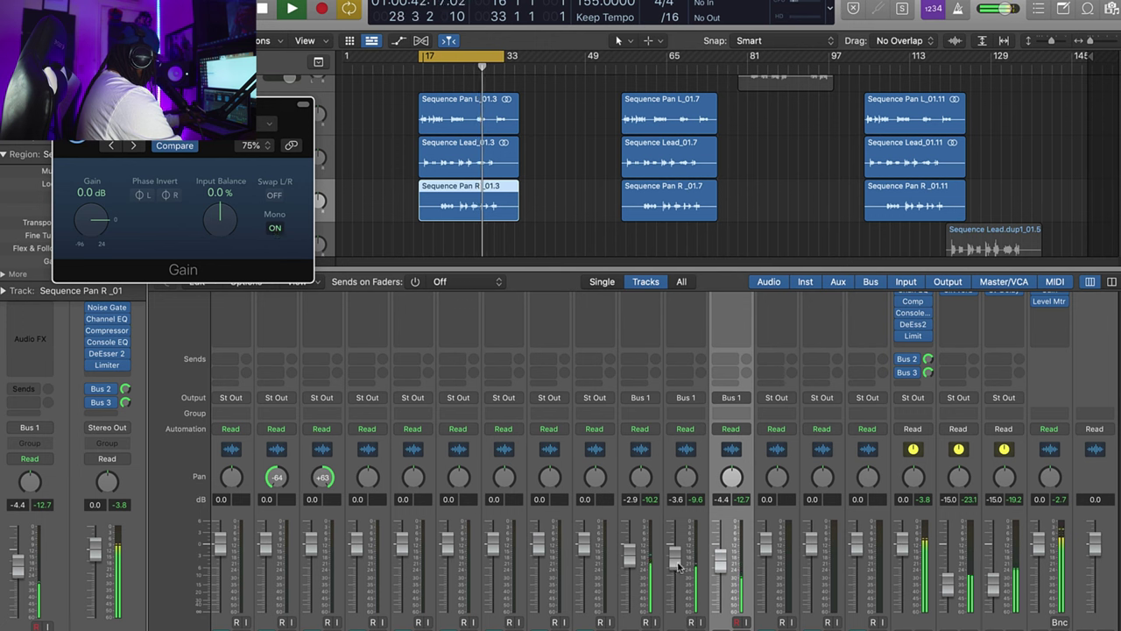
pyautogui.moveTo(721, 559); pyautogui.dragTo(726, 565)
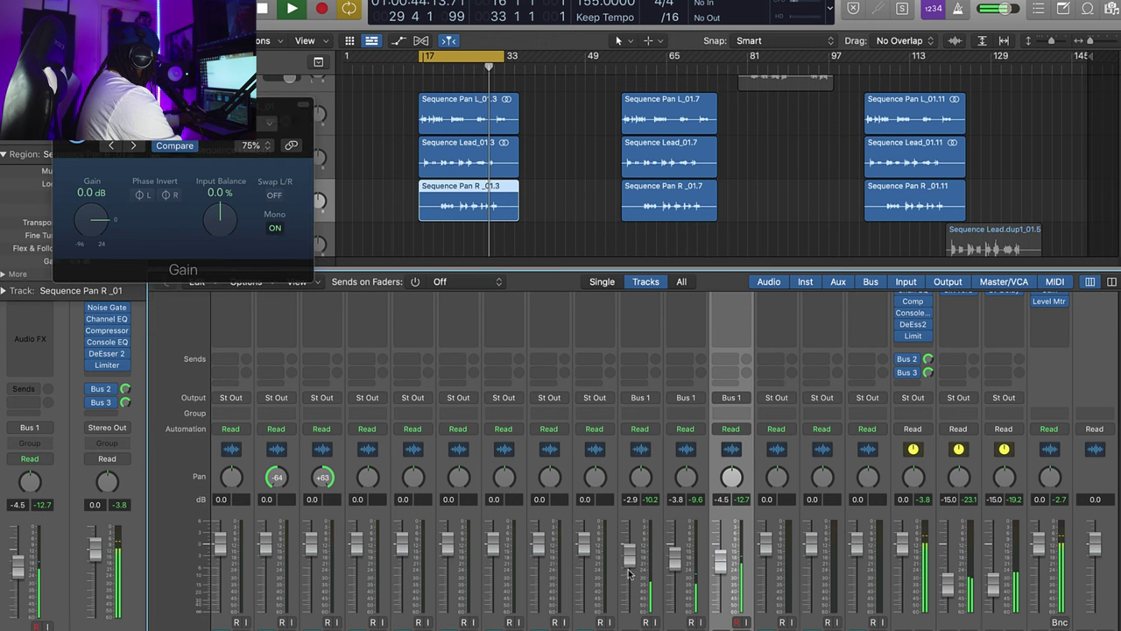
pyautogui.click(275, 229)
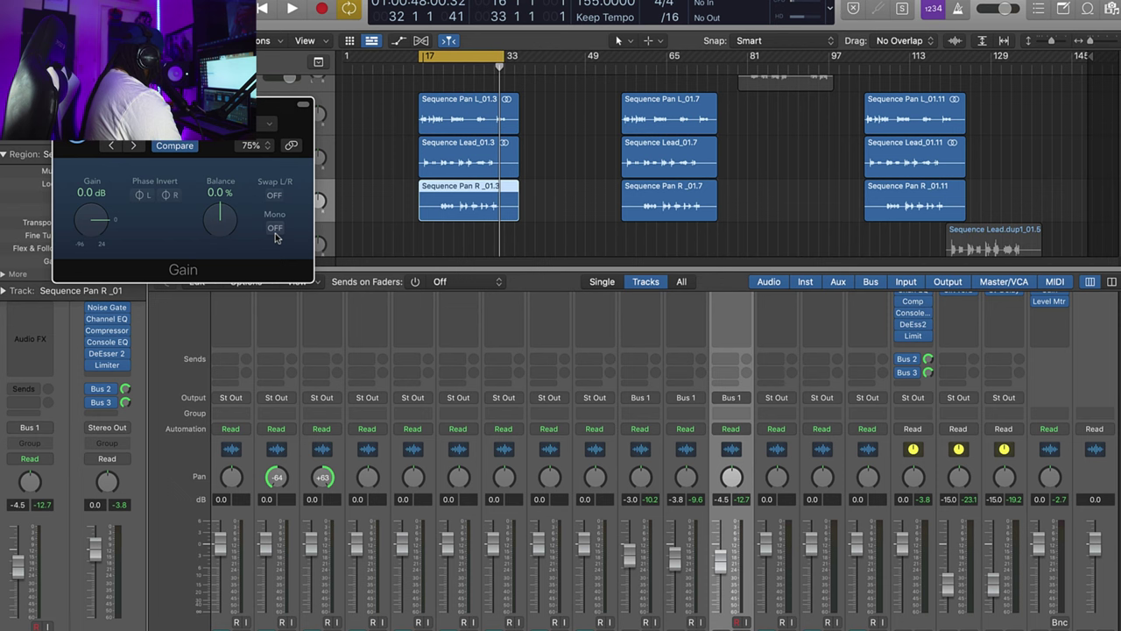
# - Browse the plug-in choices for the Gain insert on the Stereo Out channel, turn Gain's Mono on and close its window
pyautogui.scroll(-1, 927, 451)
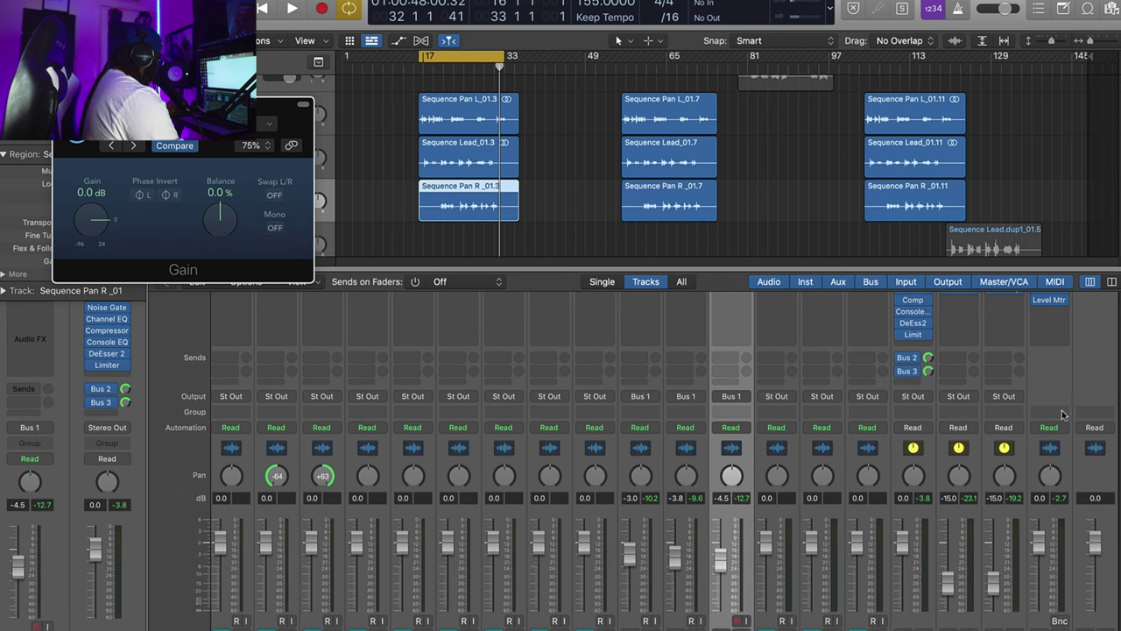
pyautogui.scroll(1, 1063, 415)
pyautogui.scroll(3, 816, 441)
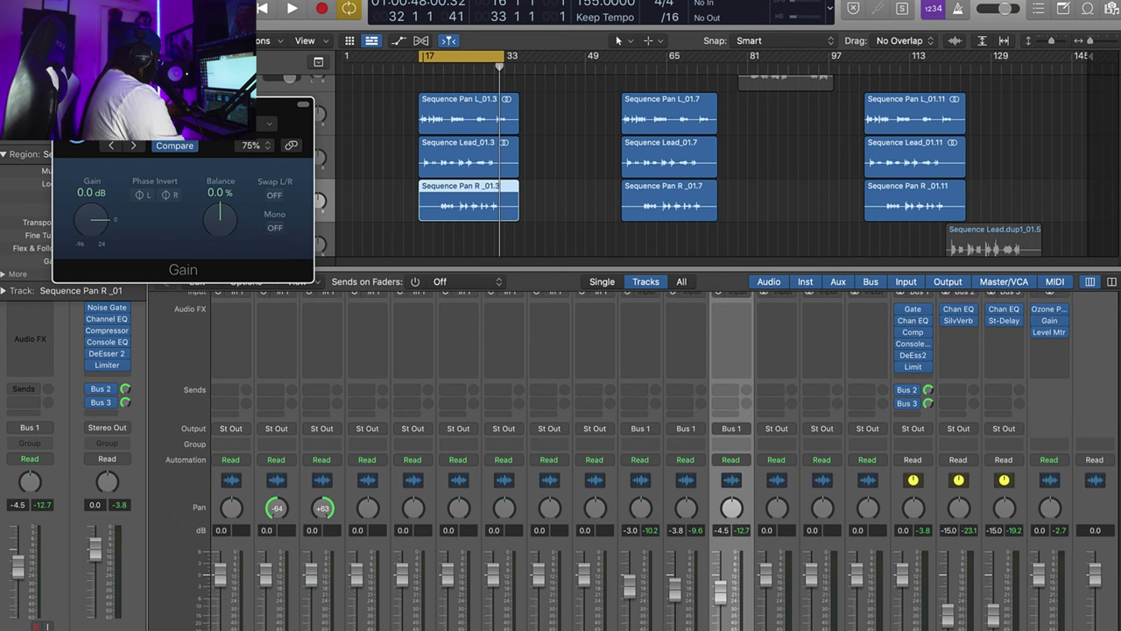
pyautogui.scroll(6, 1007, 394)
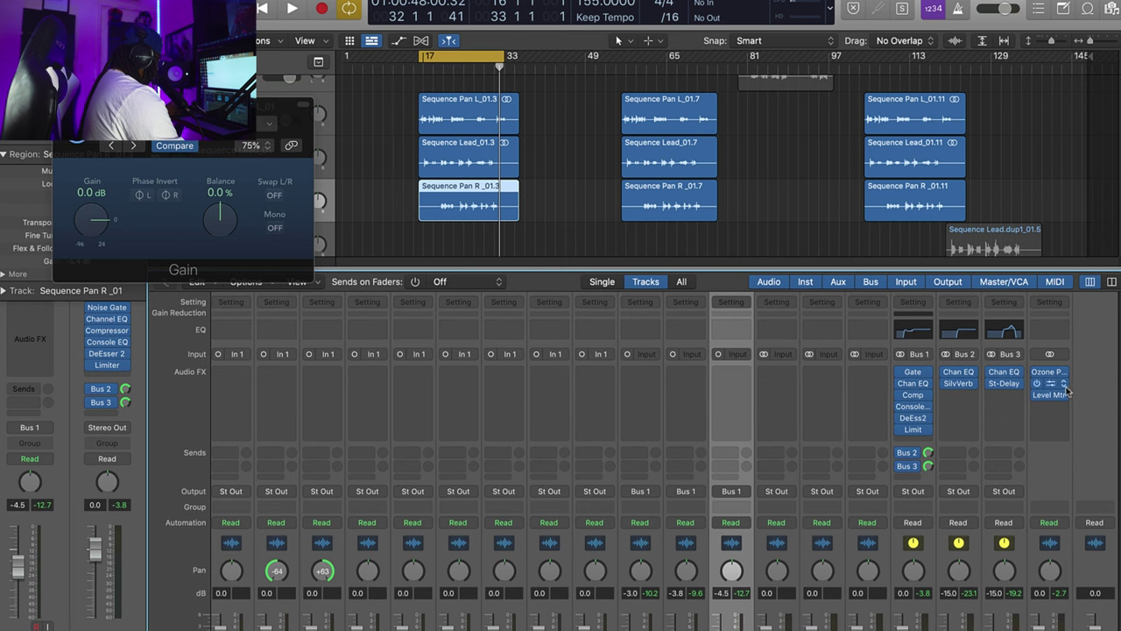
pyautogui.click(1064, 387)
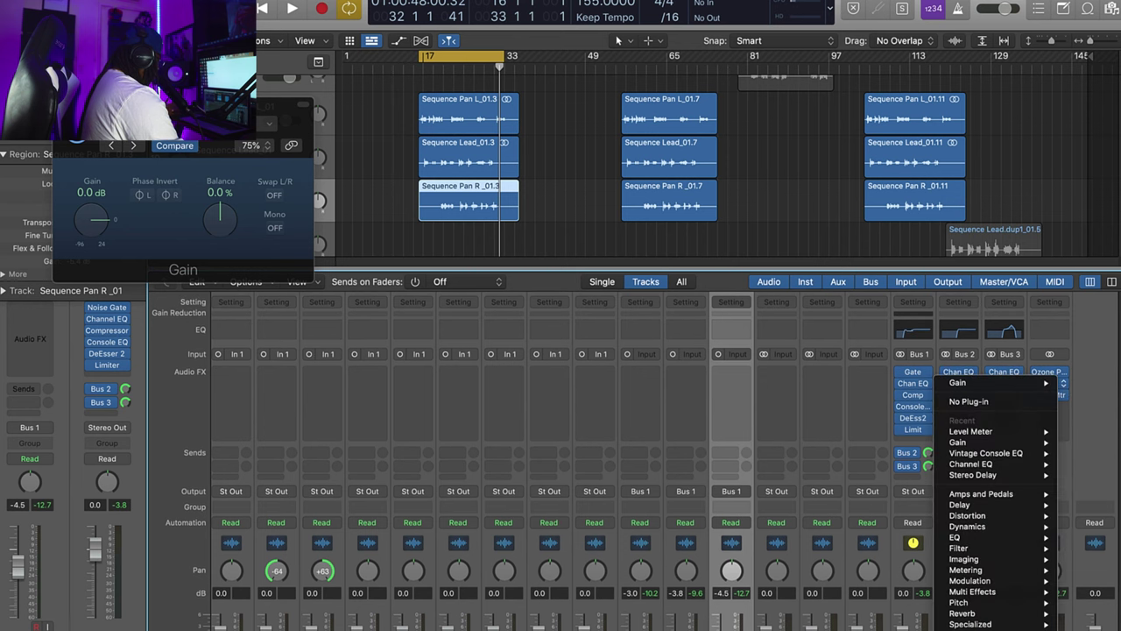
pyautogui.moveTo(973, 624)
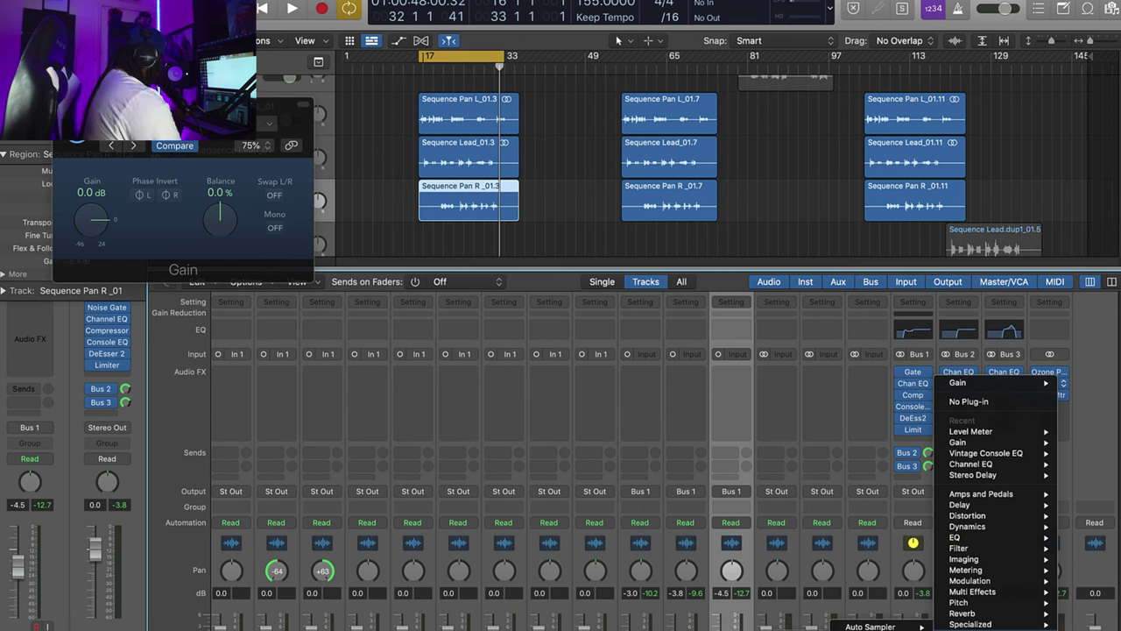
pyautogui.click(128, 199)
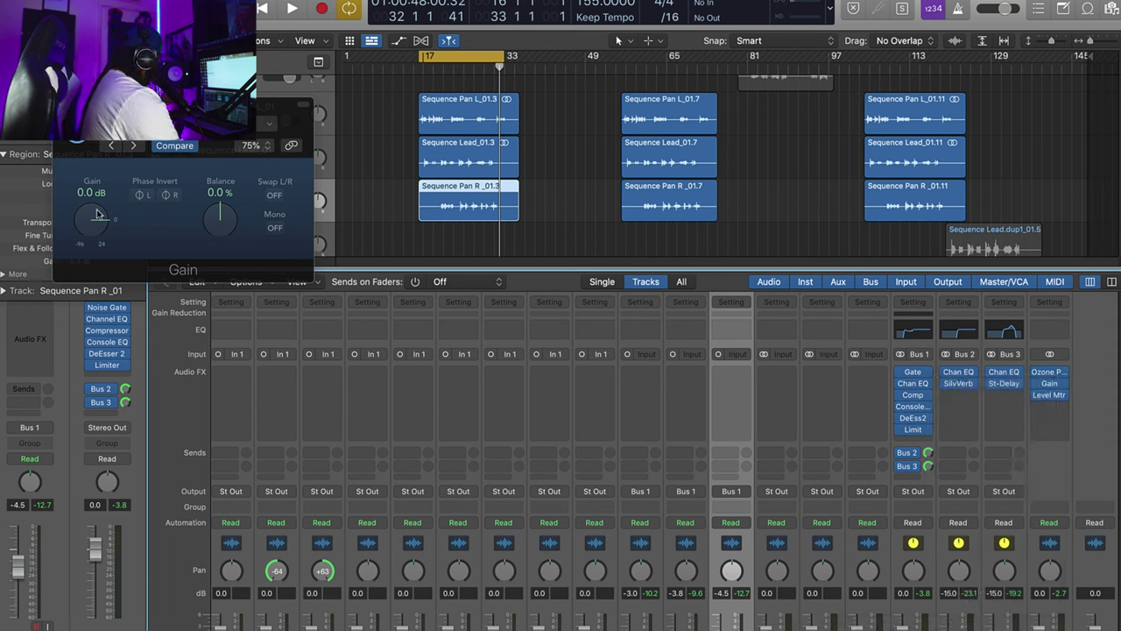
pyautogui.click(275, 229)
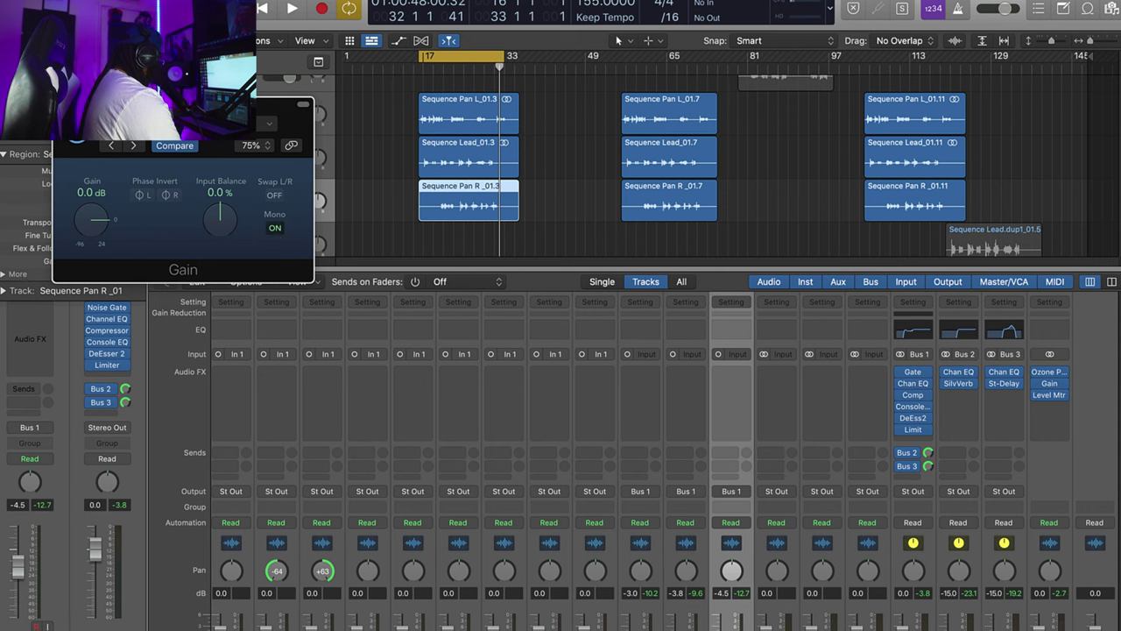
pyautogui.press('super+w')
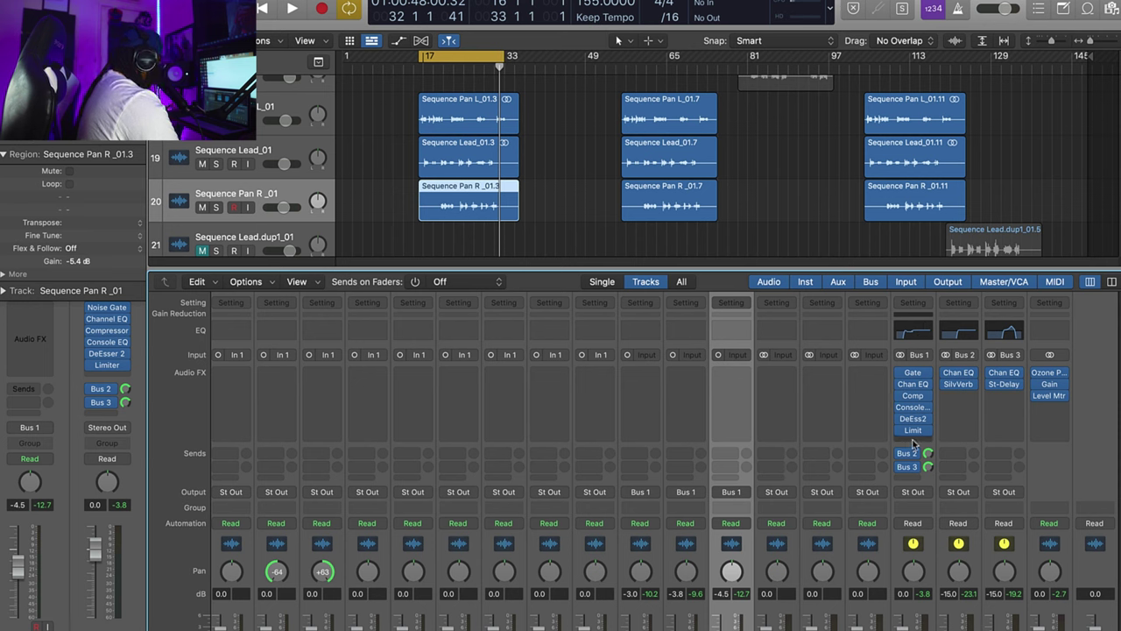
# - Examine the High Gain and Mid Gain settings in the HOOK DRY channel's Vintage Console EQ and close its window
pyautogui.click(916, 408)
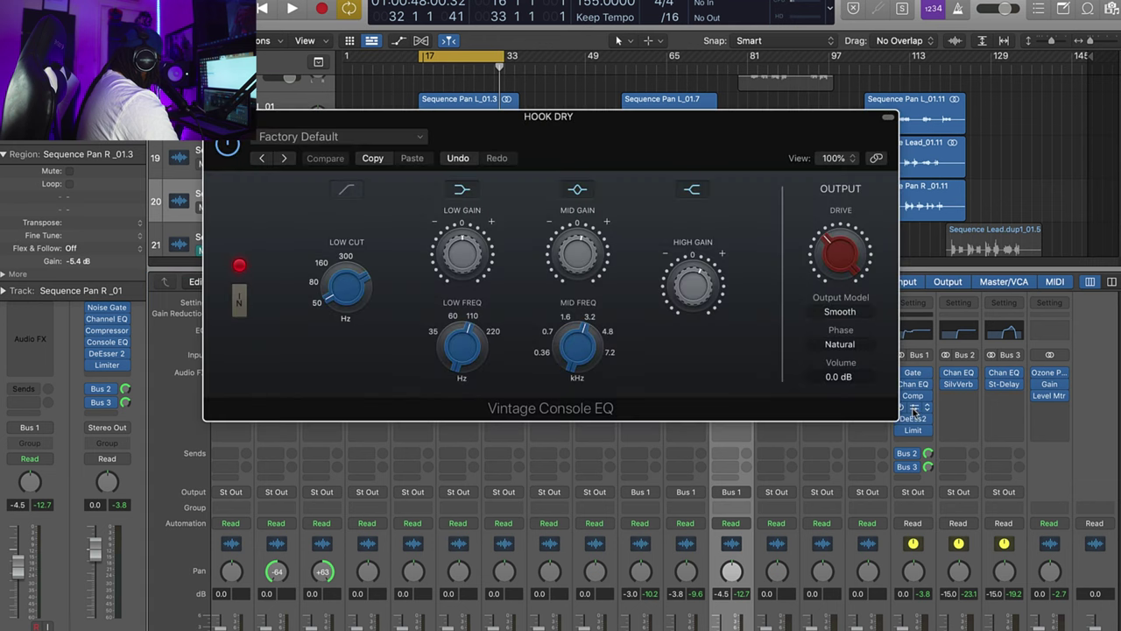
pyautogui.moveTo(700, 278)
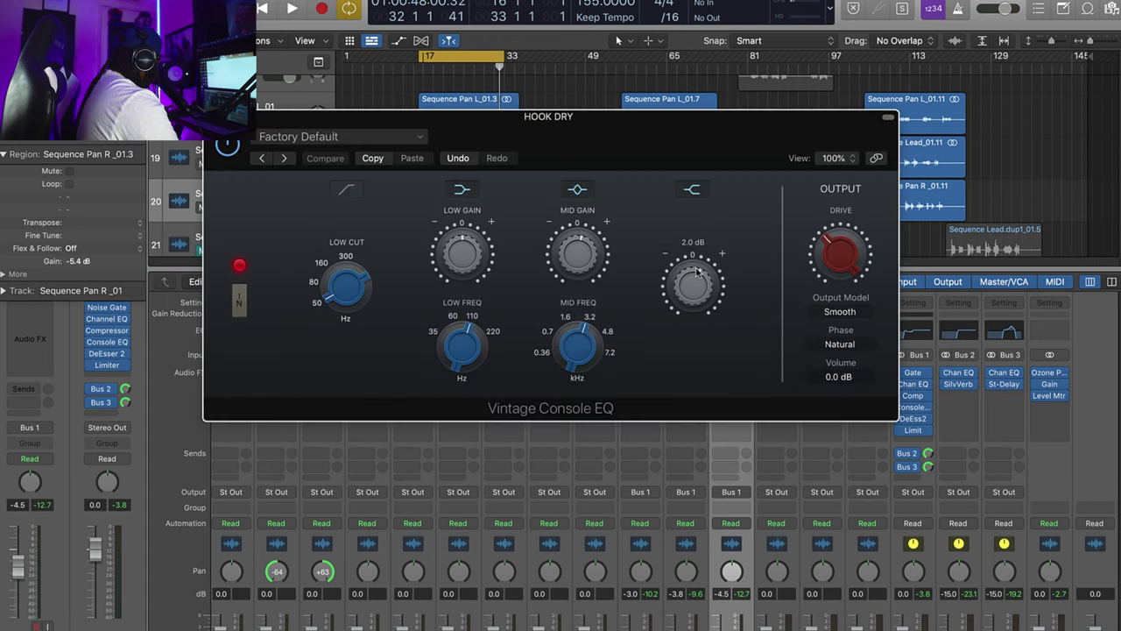
pyautogui.moveTo(579, 240)
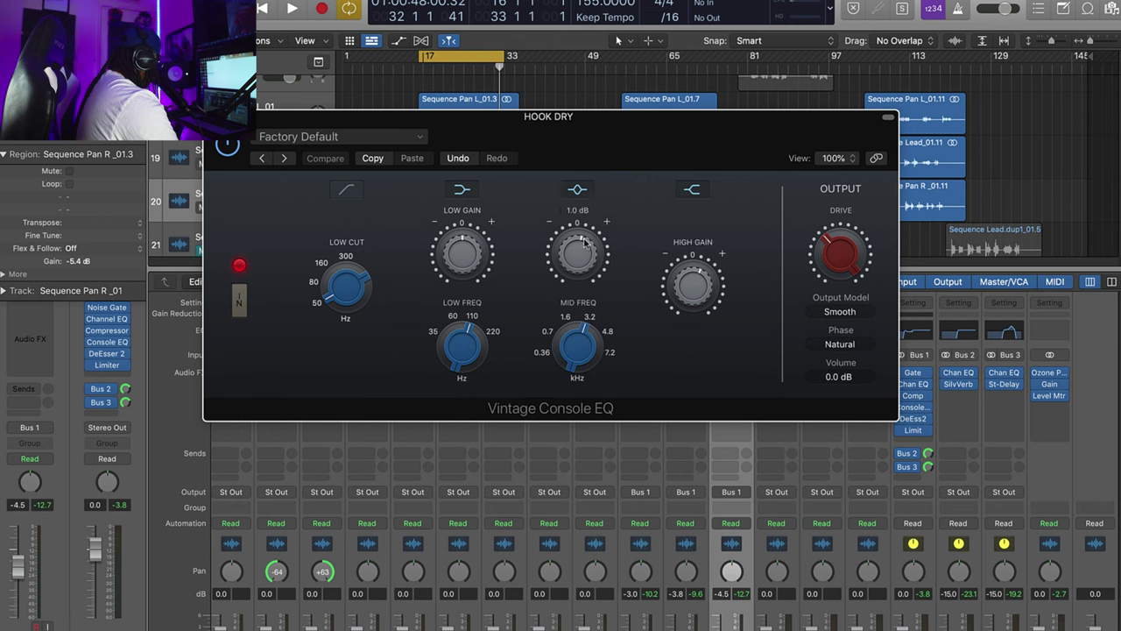
pyautogui.click(587, 193)
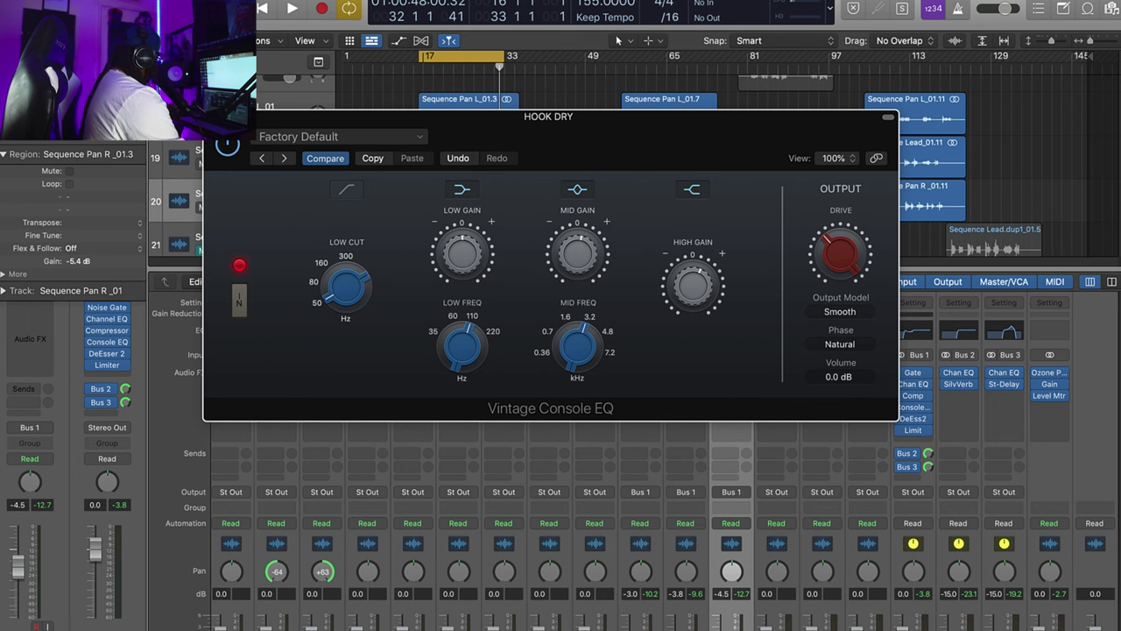
pyautogui.press('super+w')
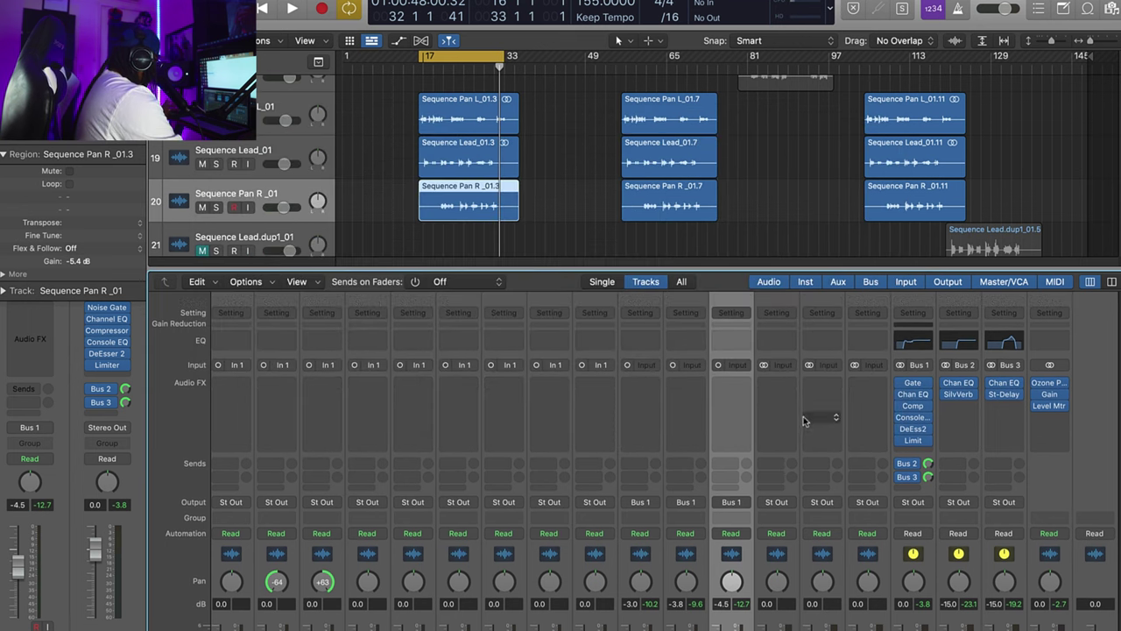
# - Route the output of the channel directly after Sequence Pan R_01 to Bus 1, HOOK DRY
pyautogui.scroll(-3, 809, 409)
pyautogui.scroll(2, 913, 395)
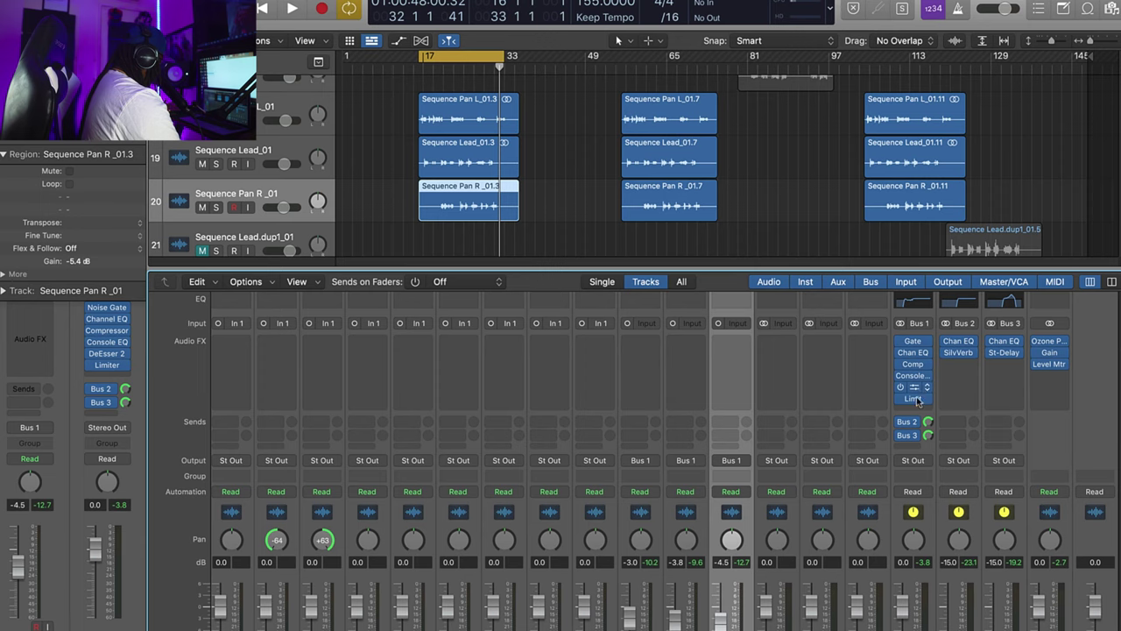
pyautogui.scroll(-1, 922, 391)
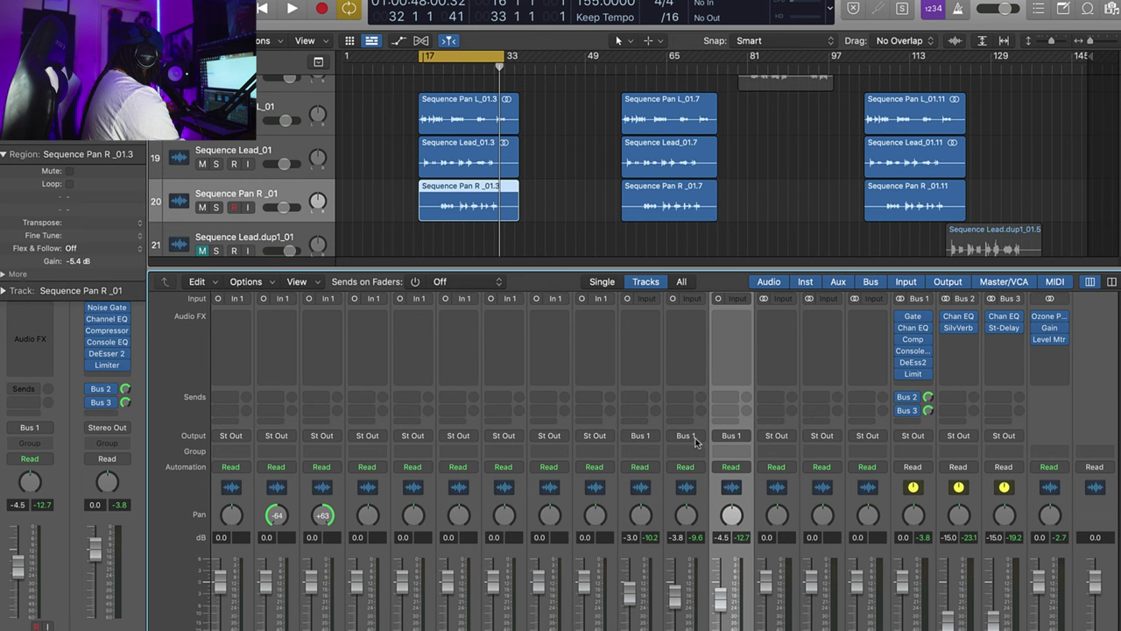
pyautogui.click(776, 435)
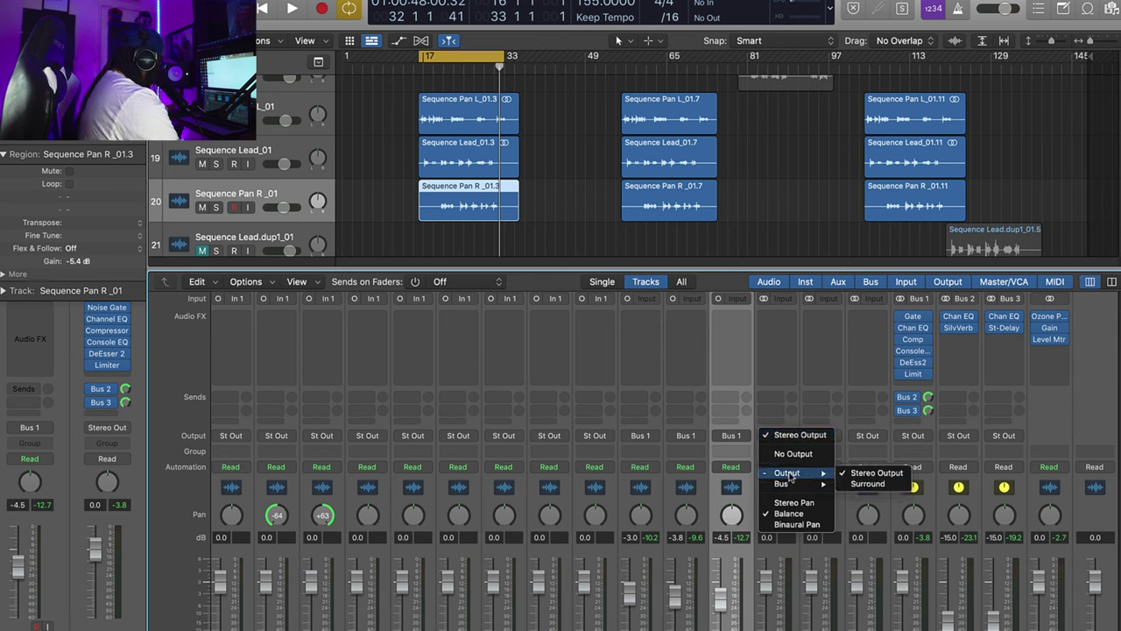
pyautogui.moveTo(786, 487)
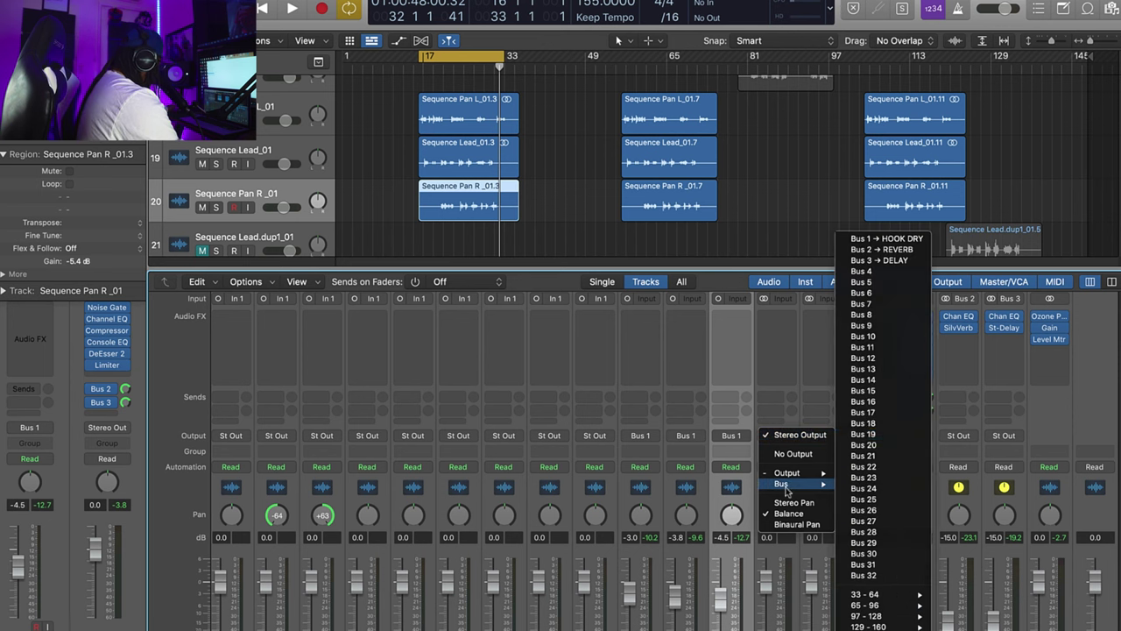
pyautogui.click(910, 239)
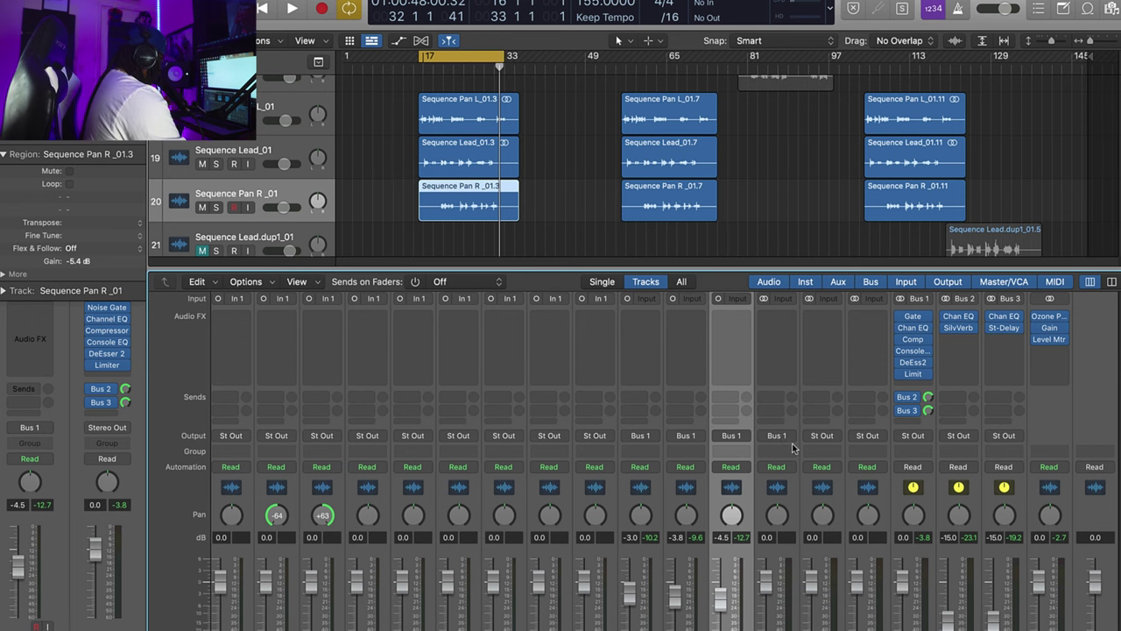
# - Check the channel strip setting options for copying and saving the HOOK DRY chain on Bus 1
pyautogui.scroll(-2, 927, 372)
pyautogui.scroll(4, 927, 372)
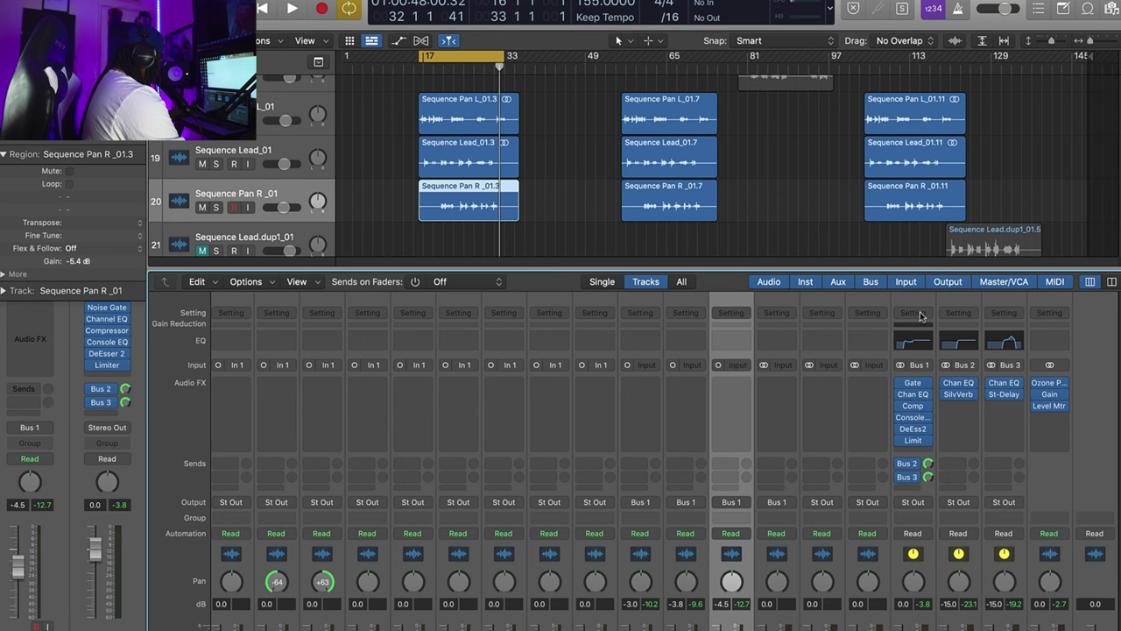
pyautogui.click(911, 313)
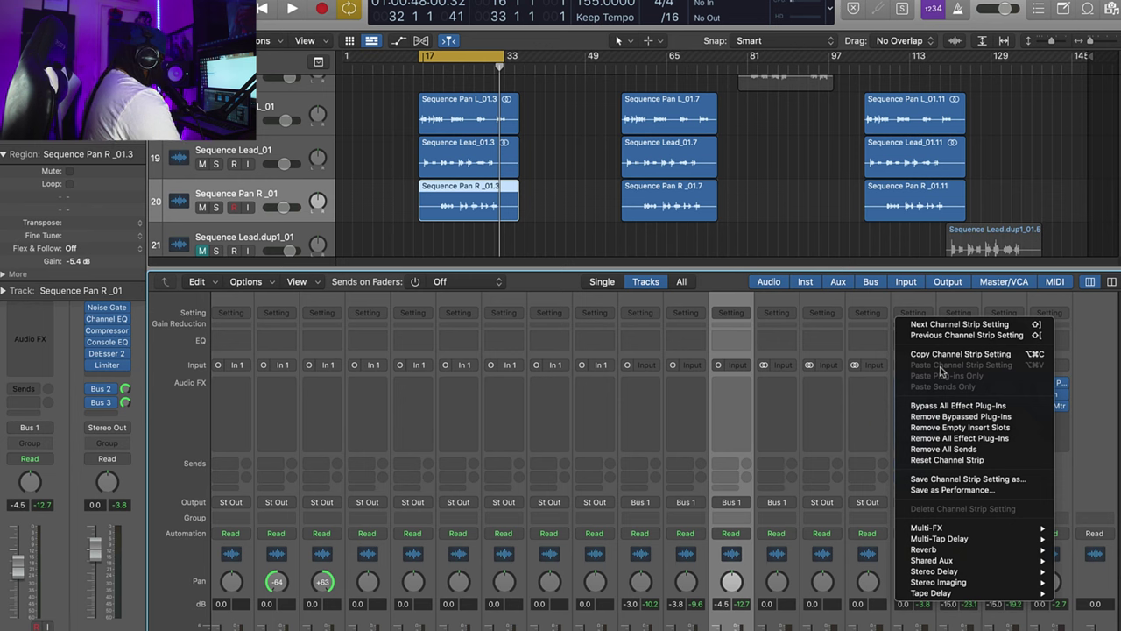
pyautogui.click(833, 339)
pyautogui.moveTo(917, 430)
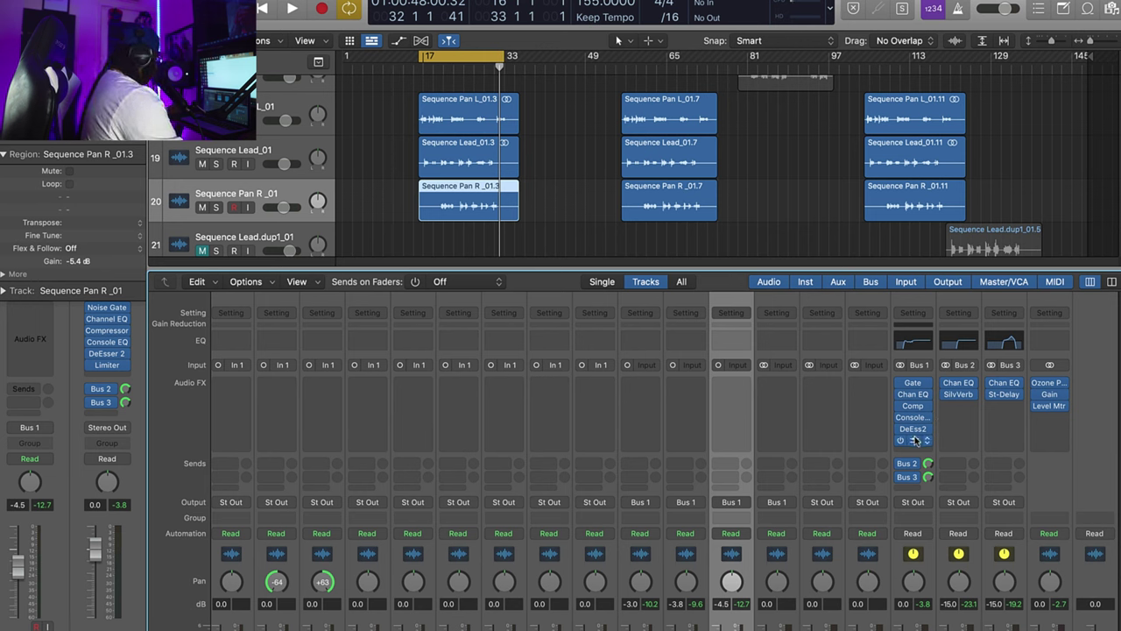